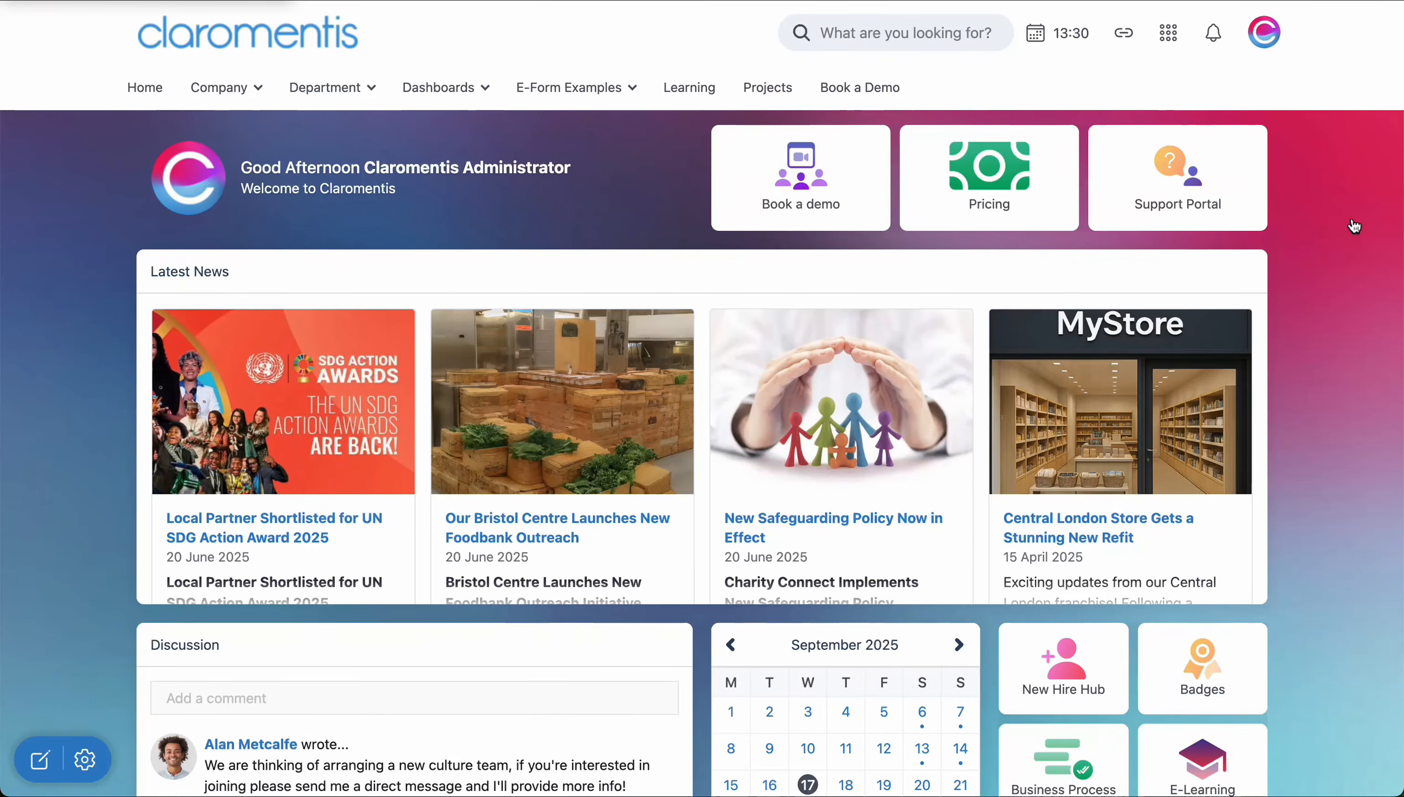
left_click(1266, 50)
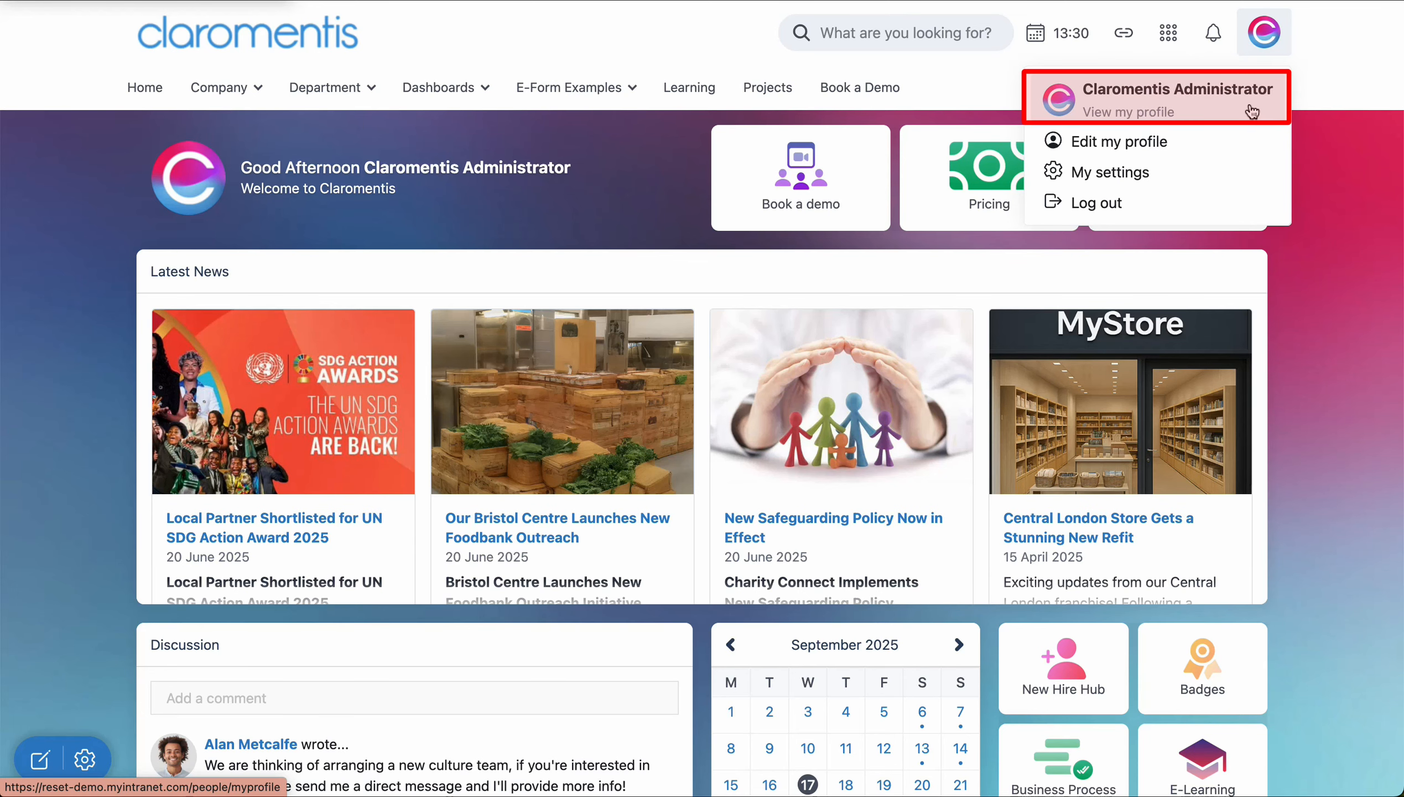
left_click(1351, 150)
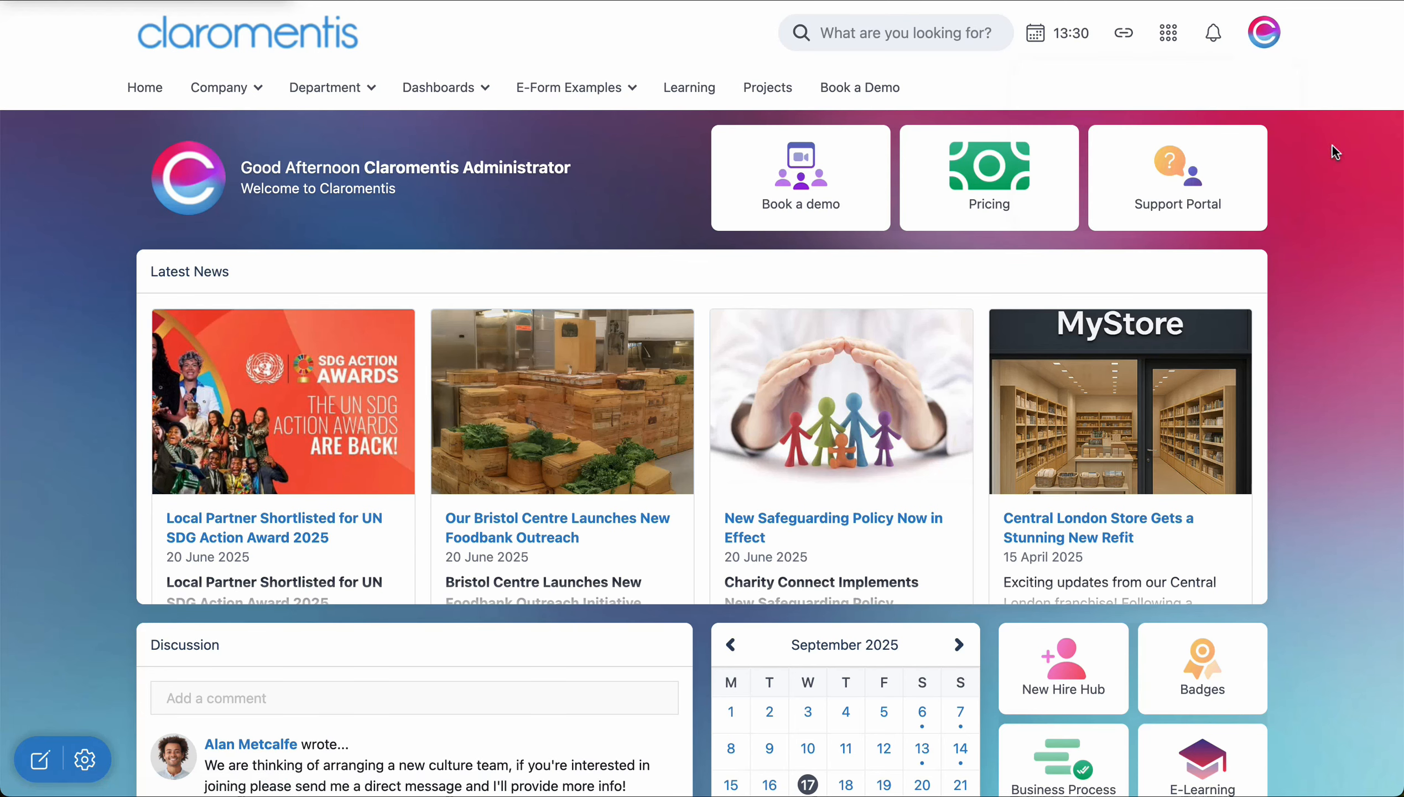
- Search the applications for "adm" and open the Admin application
left_click(1169, 35)
type("adm")
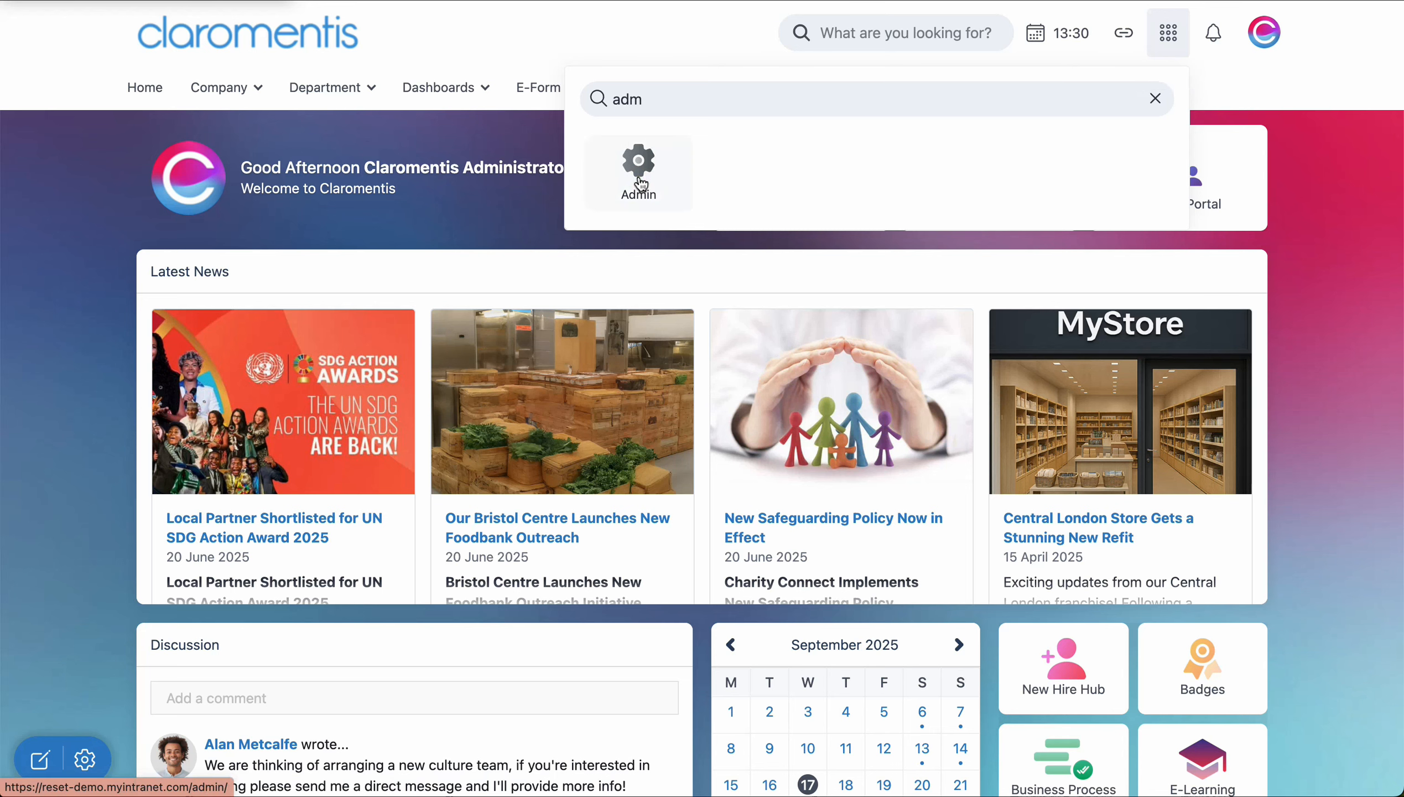
left_click(640, 177)
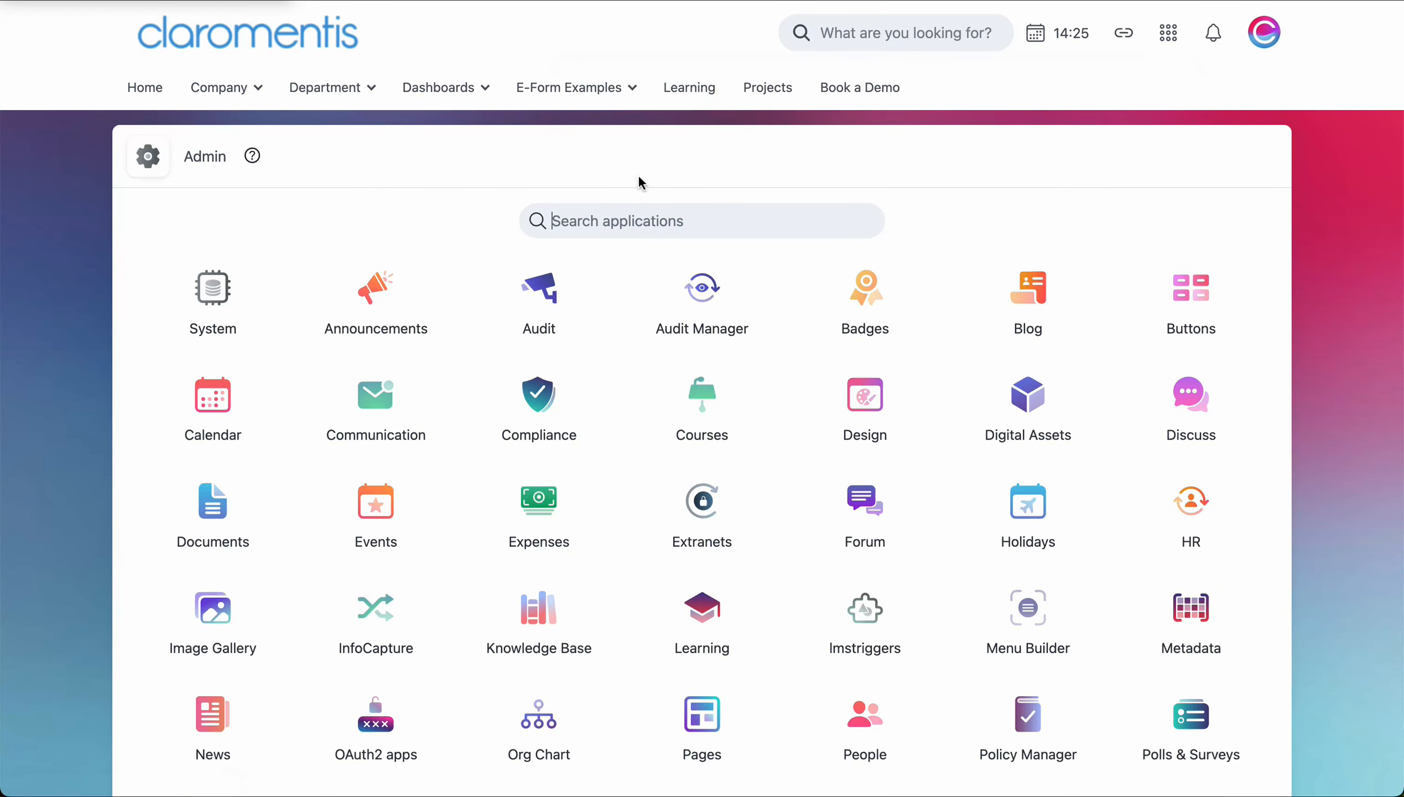
- Filter the admin applications for "desi", check which users have admin rights to Design, and open it
type("desi")
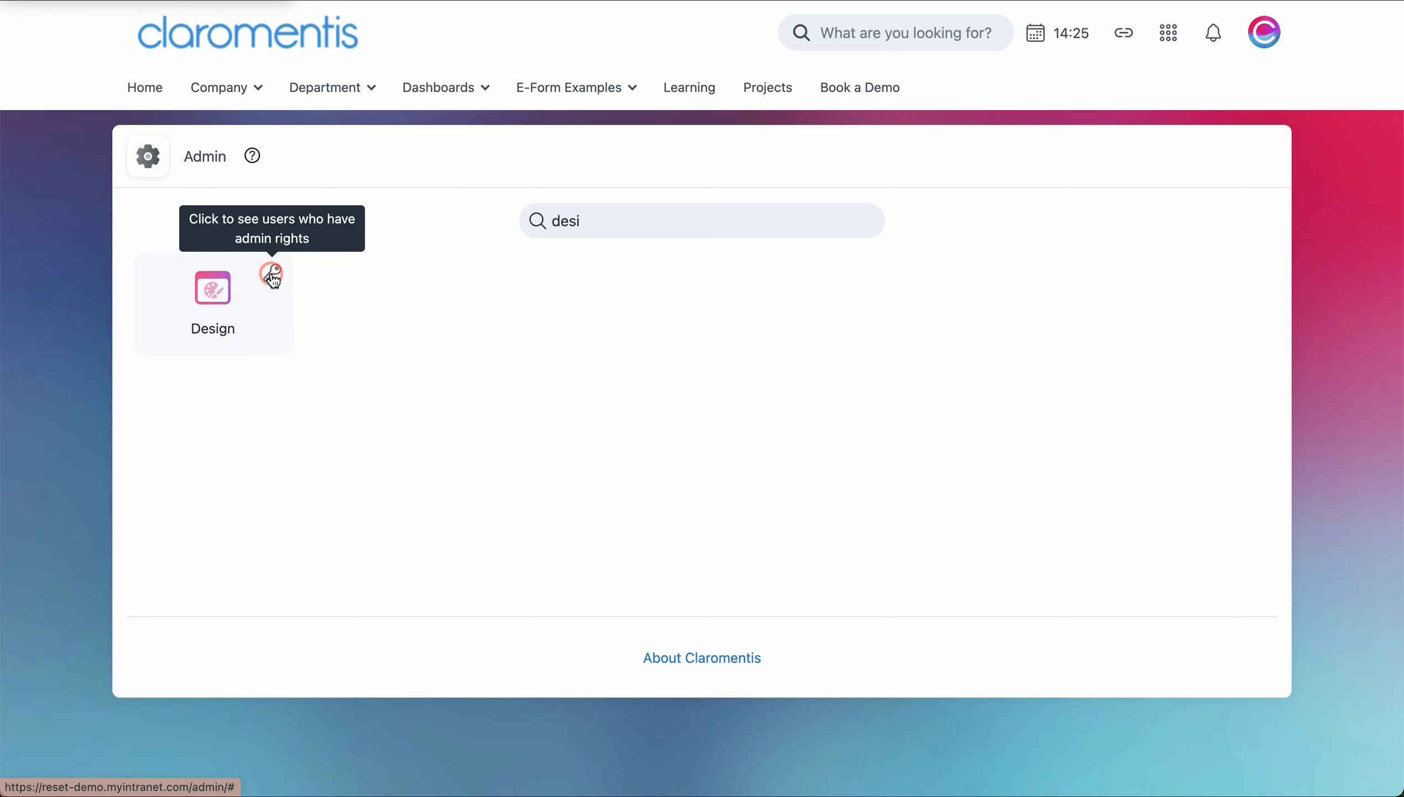
left_click(273, 275)
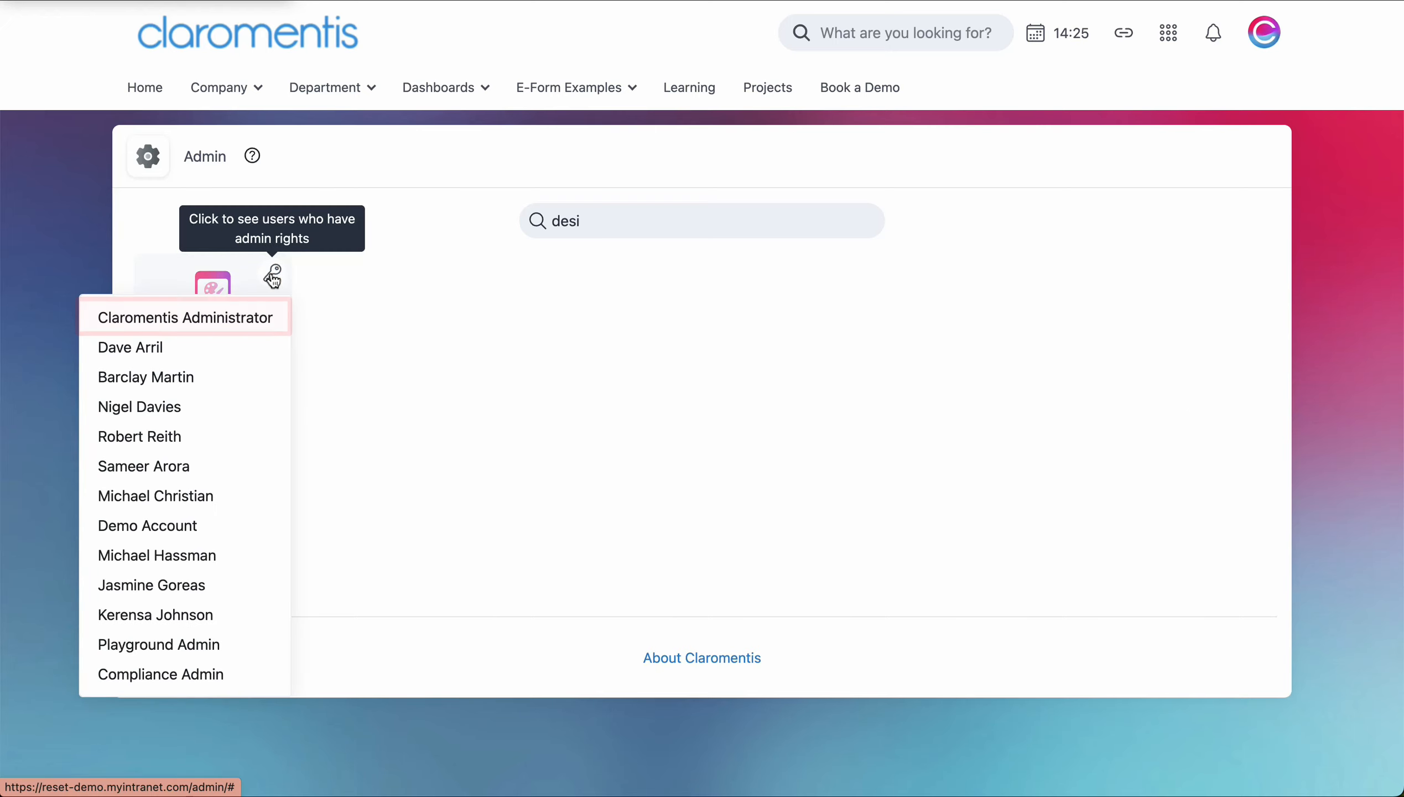
left_click(273, 276)
left_click(245, 323)
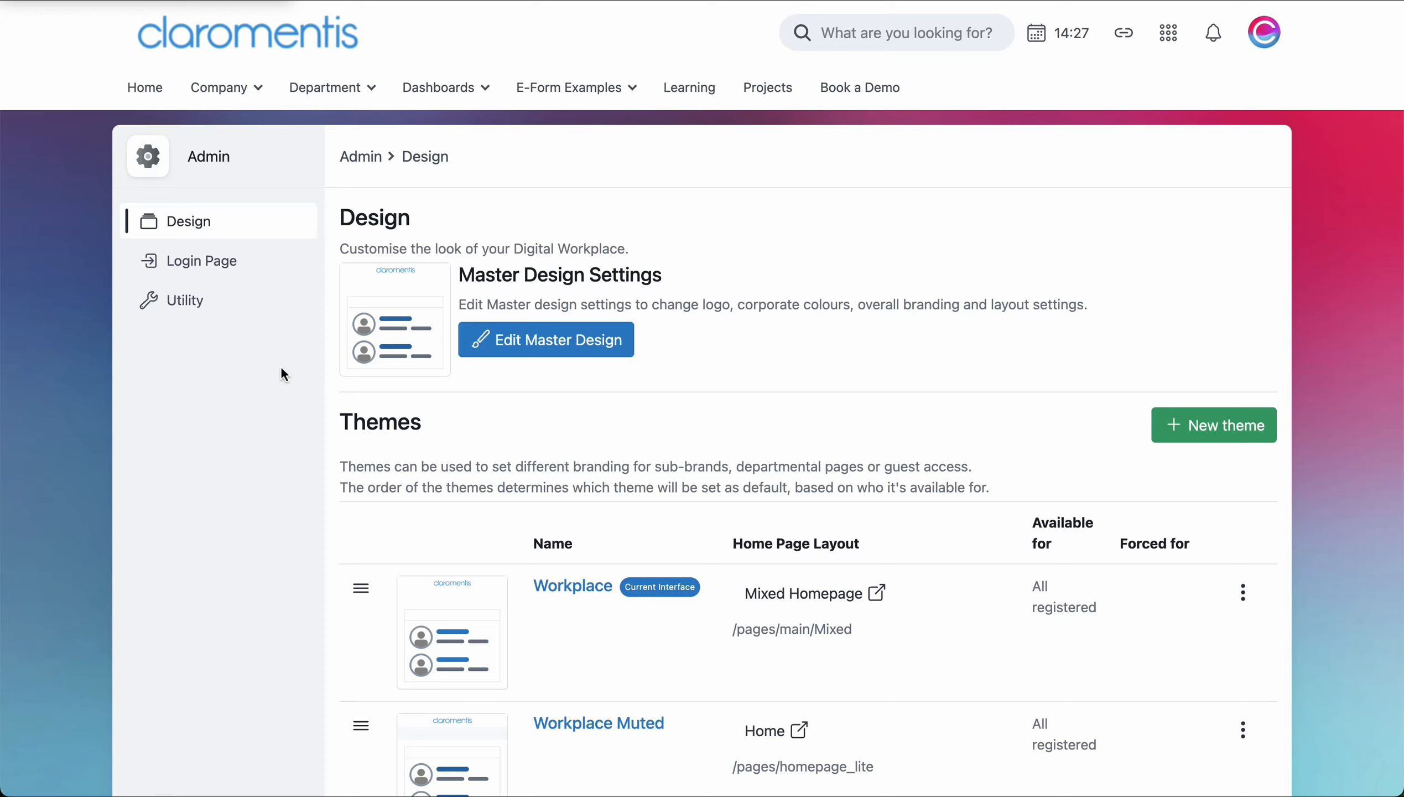
- Preview the Workplace theme's Mixed Homepage and look through the whole page
scroll(299, 391, "down", 5)
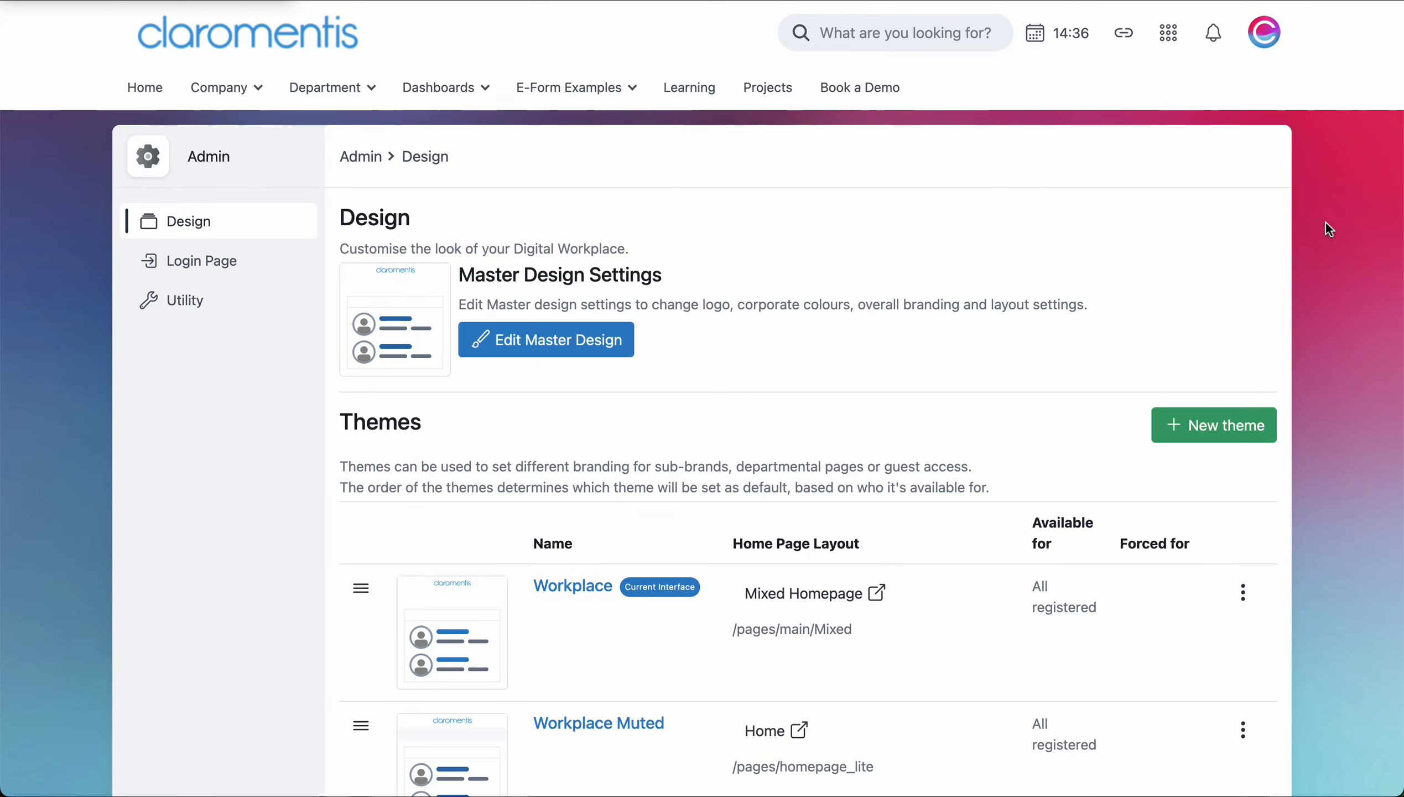
left_click(1326, 225)
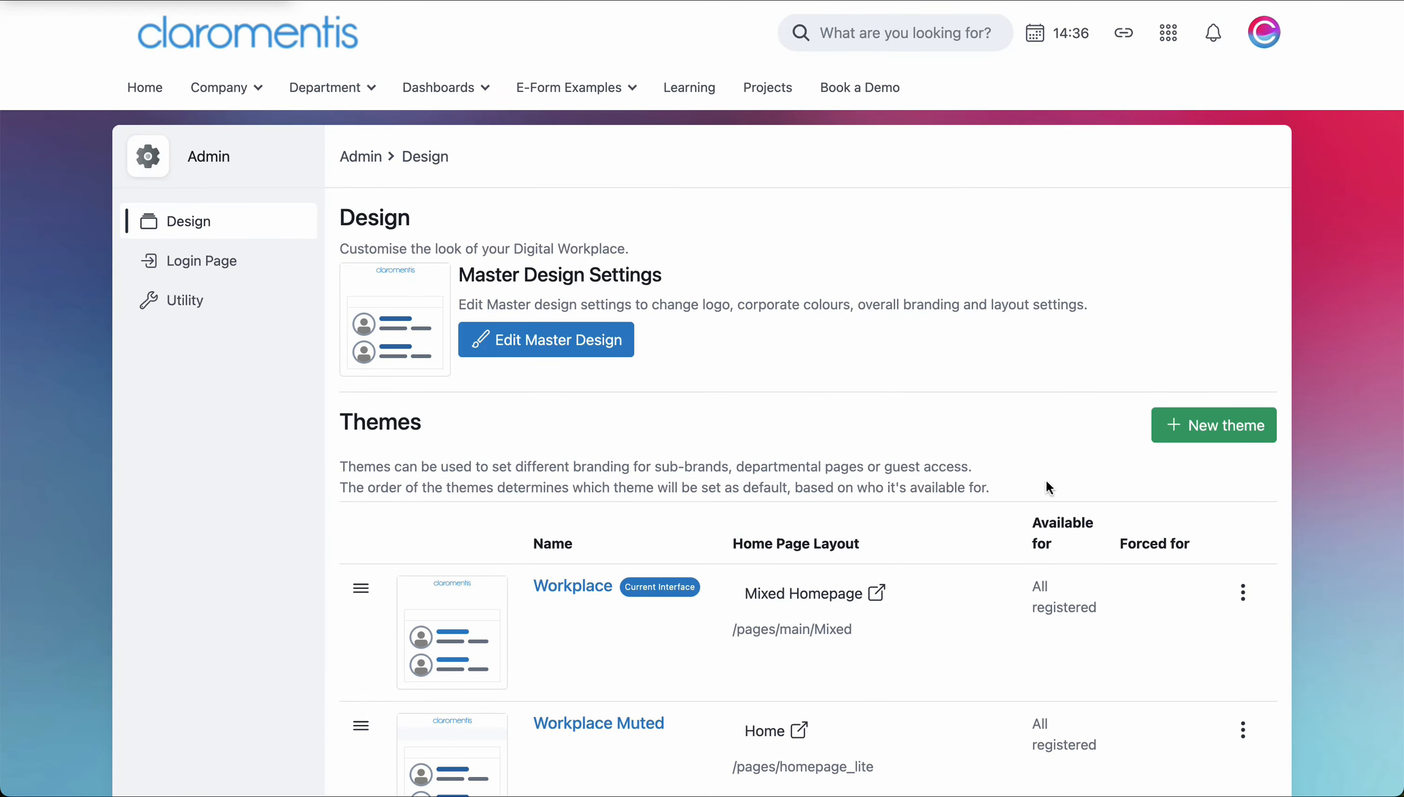
left_click(876, 592)
scroll(870, 612, "down", 5)
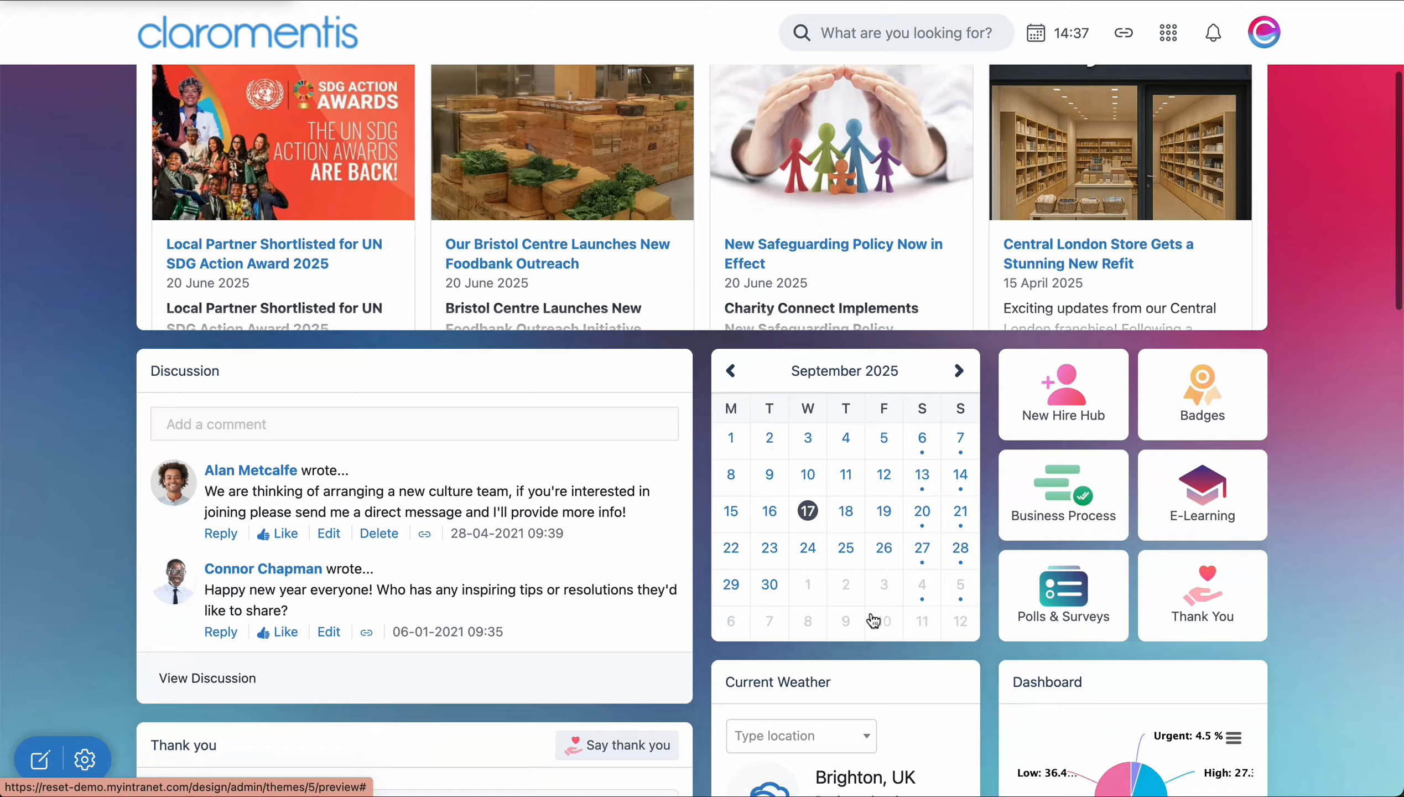
scroll(872, 618, "down", 5)
scroll(873, 617, "up", 10)
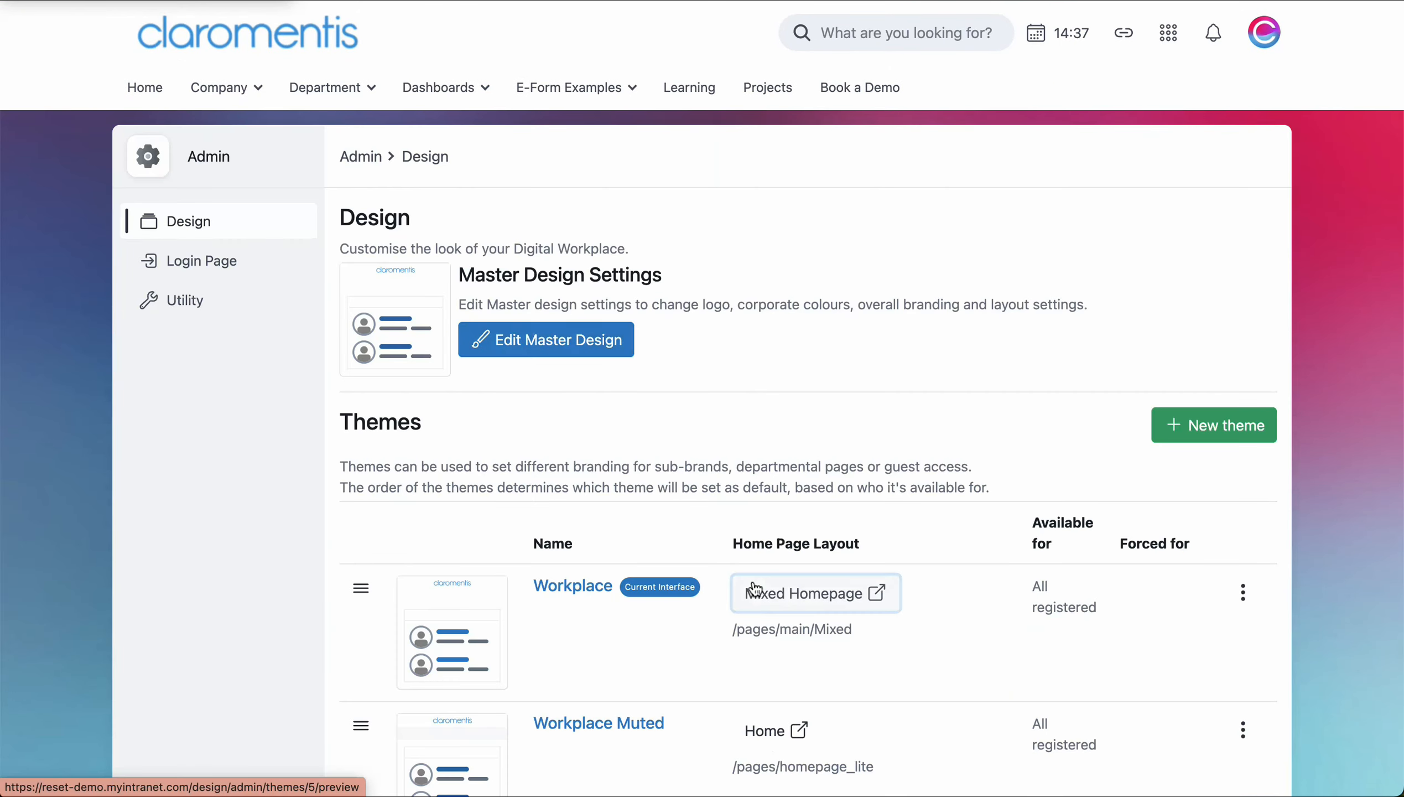
- Preview the Workplace Muted theme's Home page layout and look through its content
left_click(799, 729)
scroll(698, 429, "down", 3)
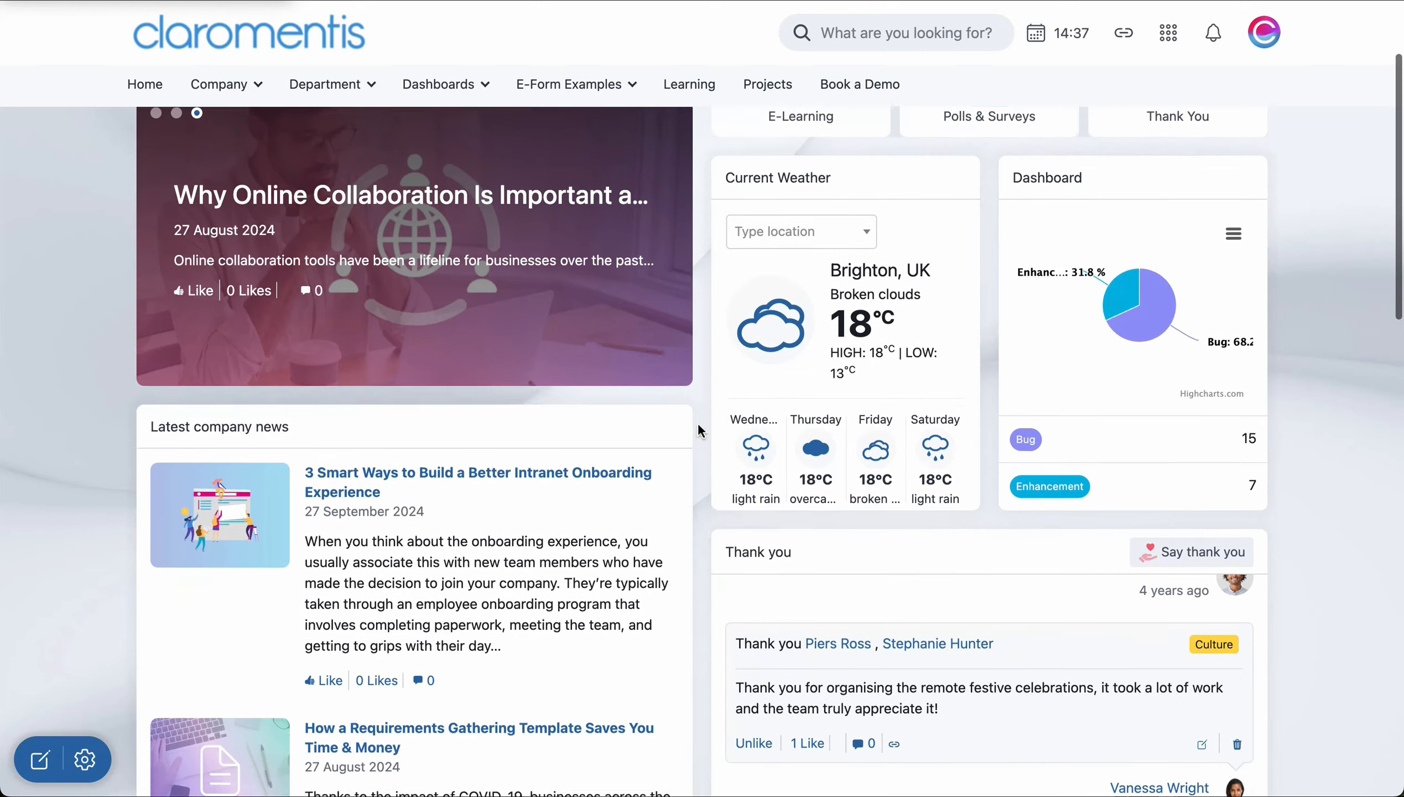
scroll(700, 427, "down", 15)
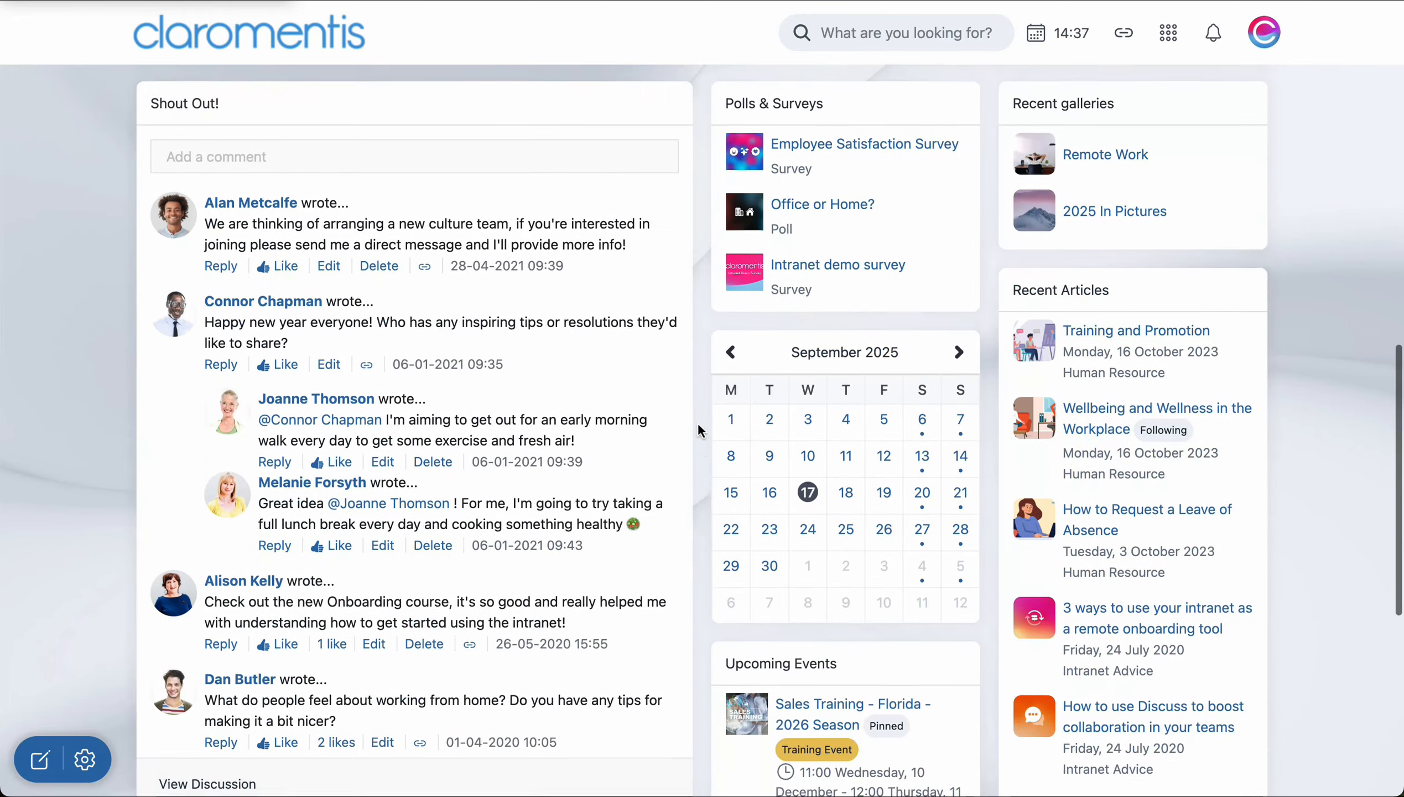
scroll(698, 422, "up", 15)
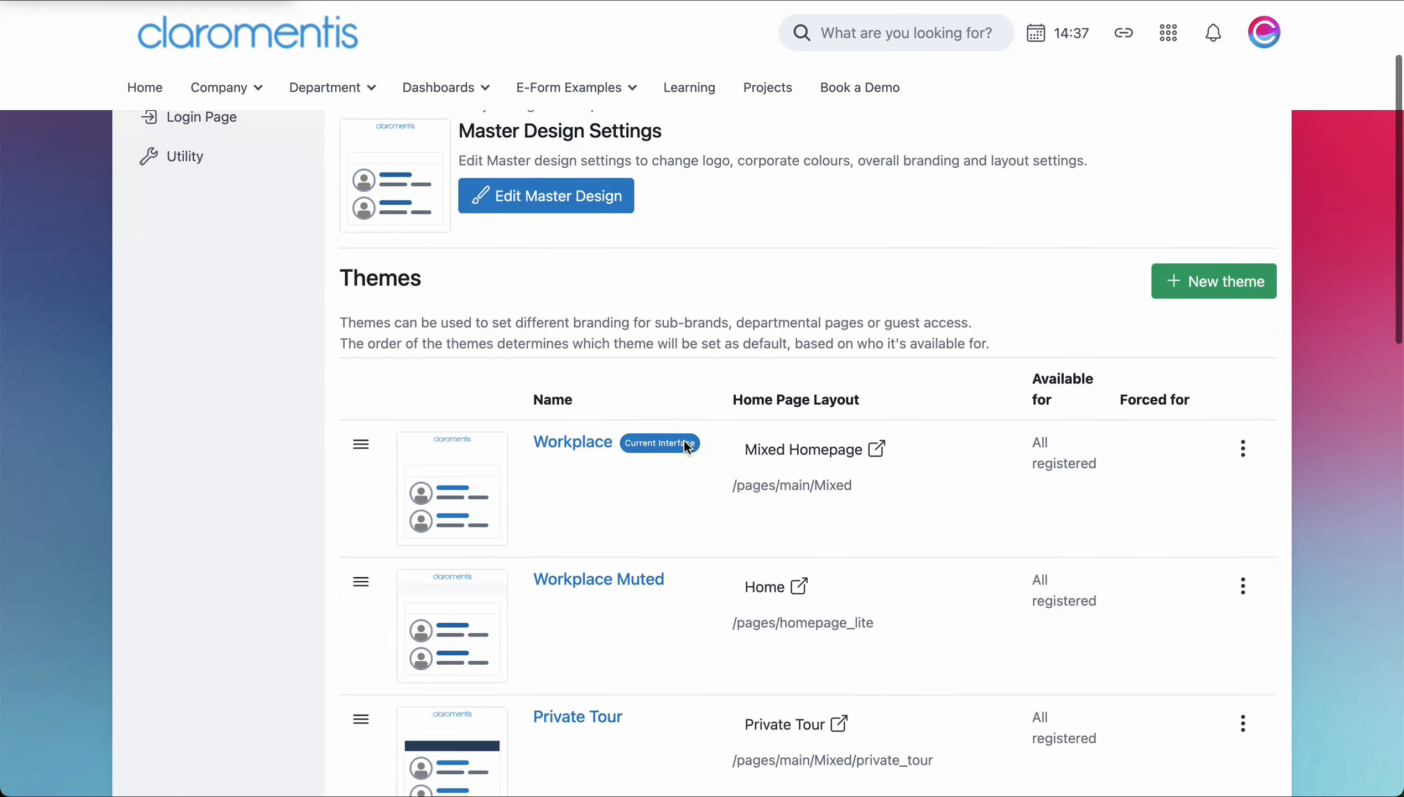
- Preview the Private Tour theme's home page and look through its content
scroll(724, 455, "down", 3)
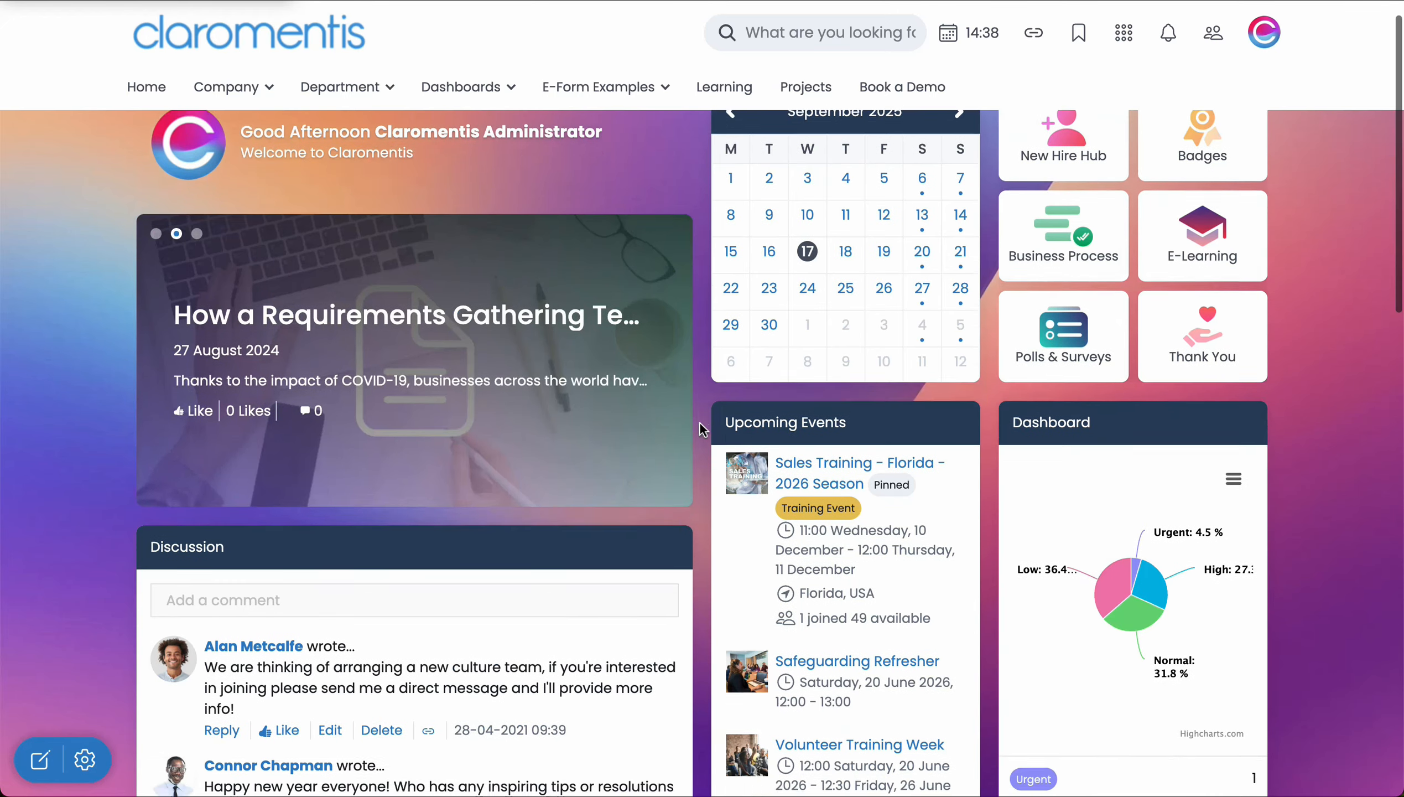
scroll(699, 422, "down", 12)
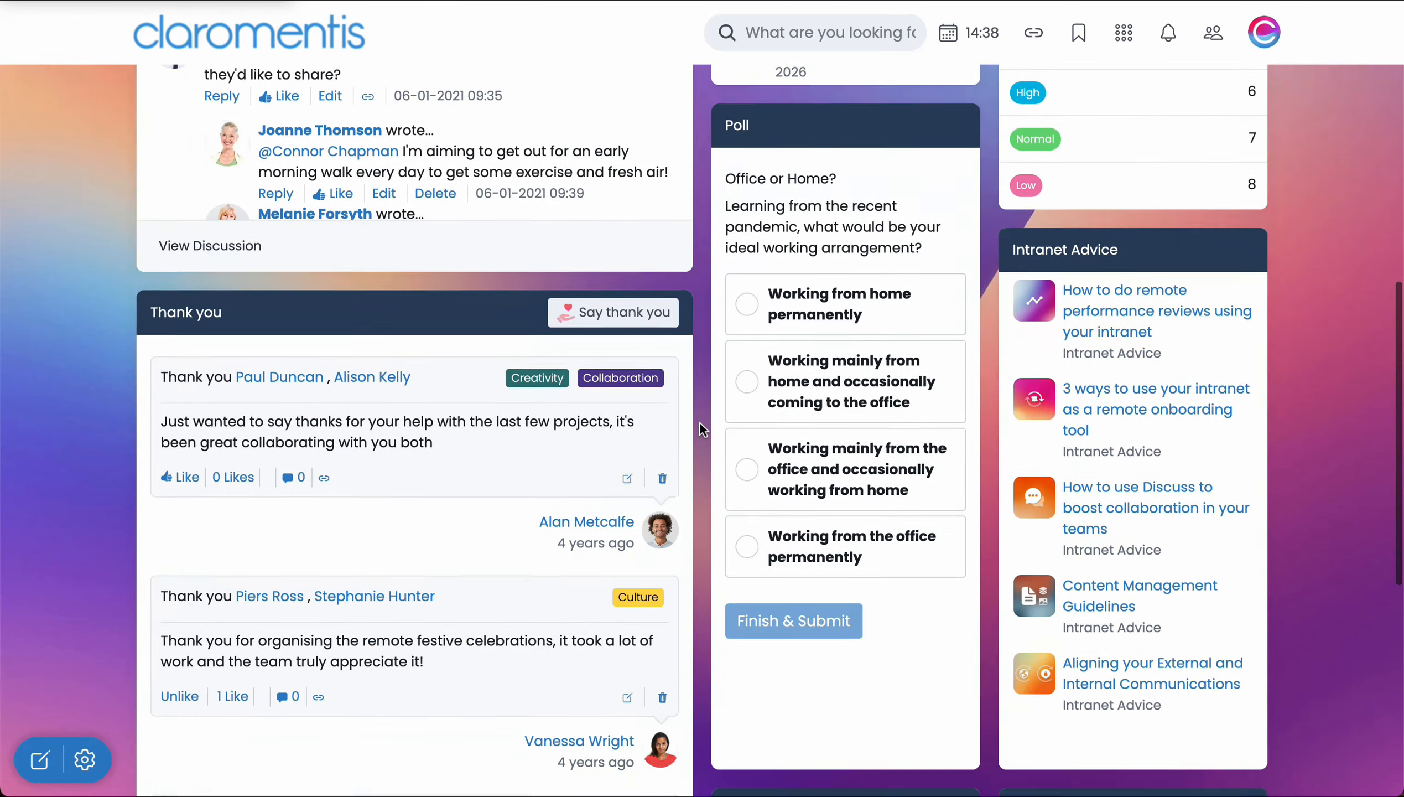
scroll(699, 421, "down", 2)
scroll(699, 421, "up", 15)
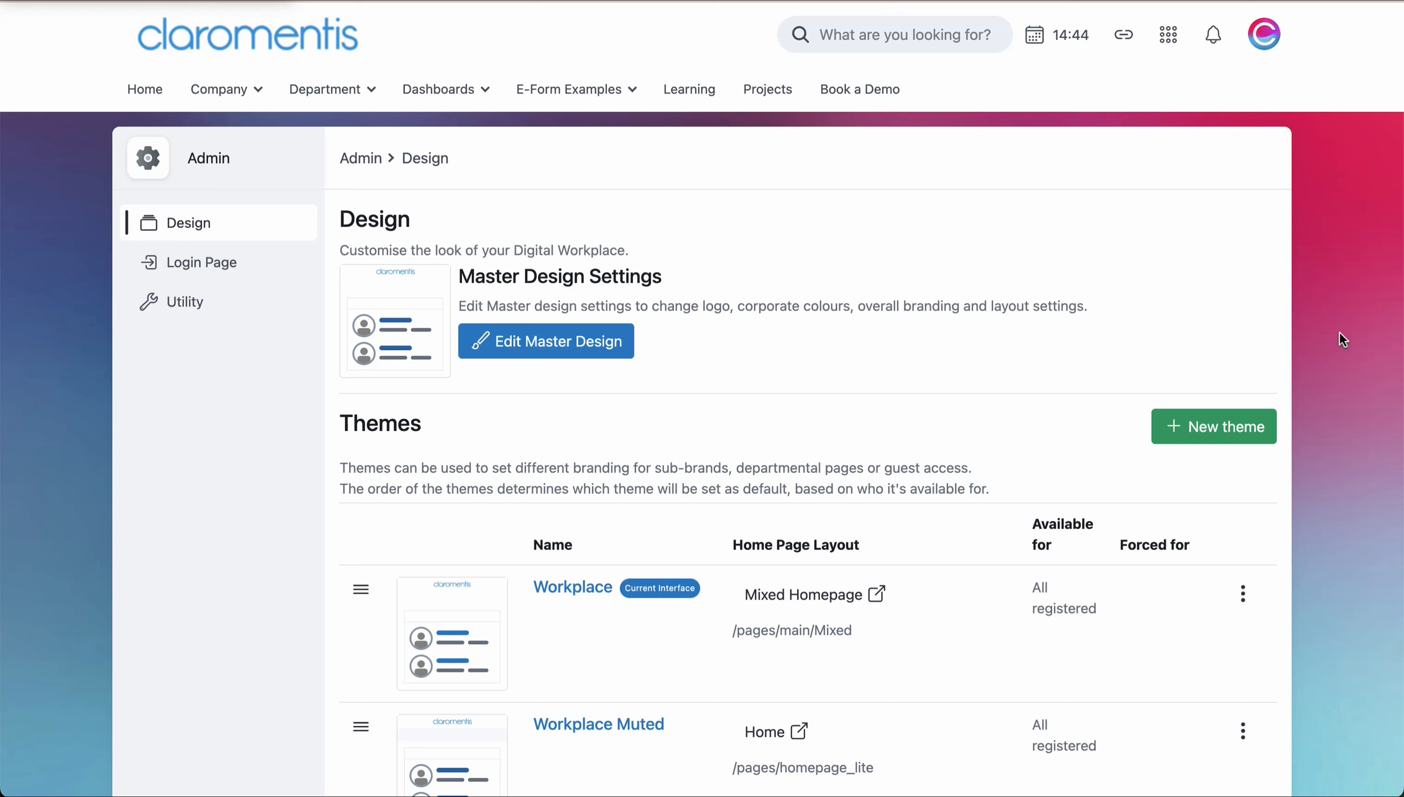
- Review the themes list, examining who each theme is available for and forced for
scroll(1340, 336, "down", 5)
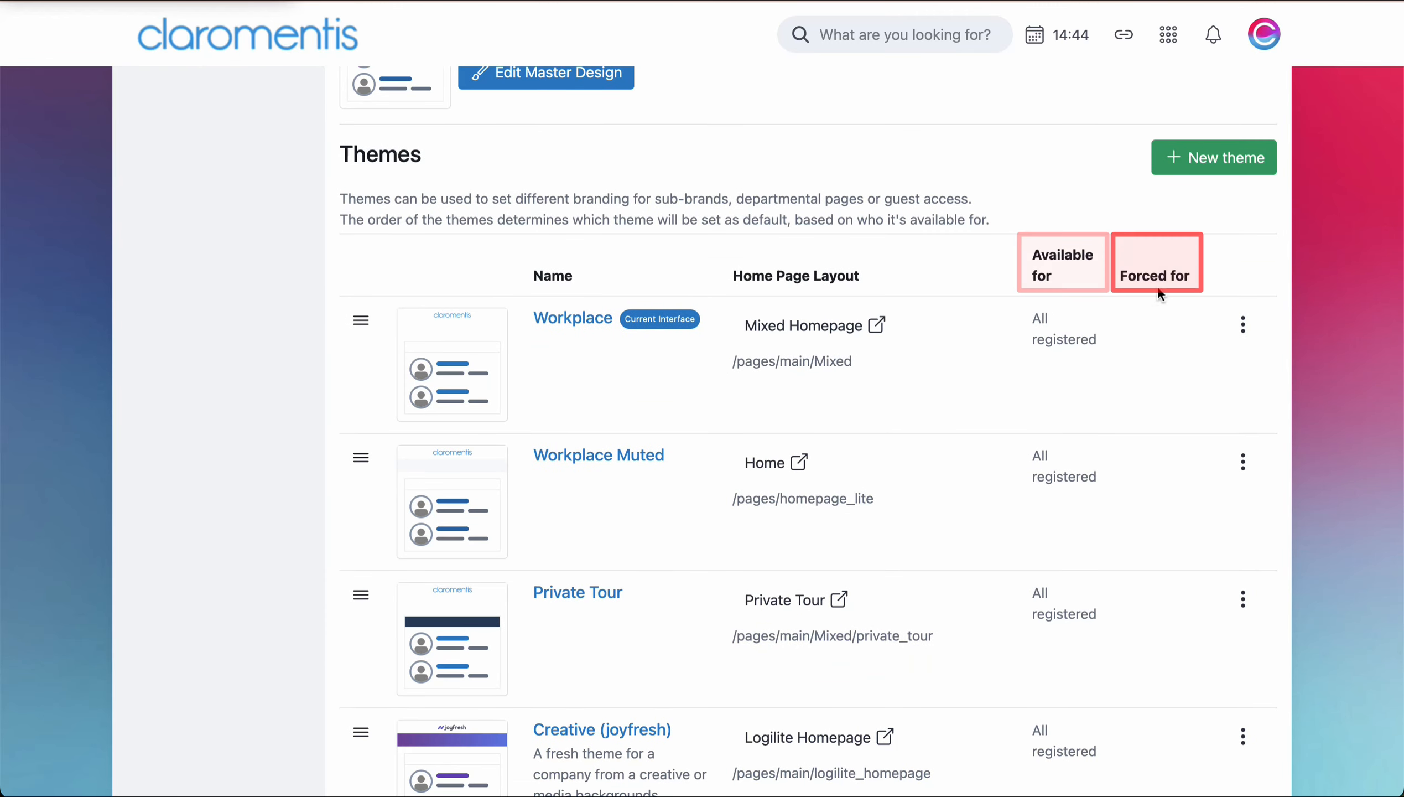
scroll(1331, 291, "down", 7)
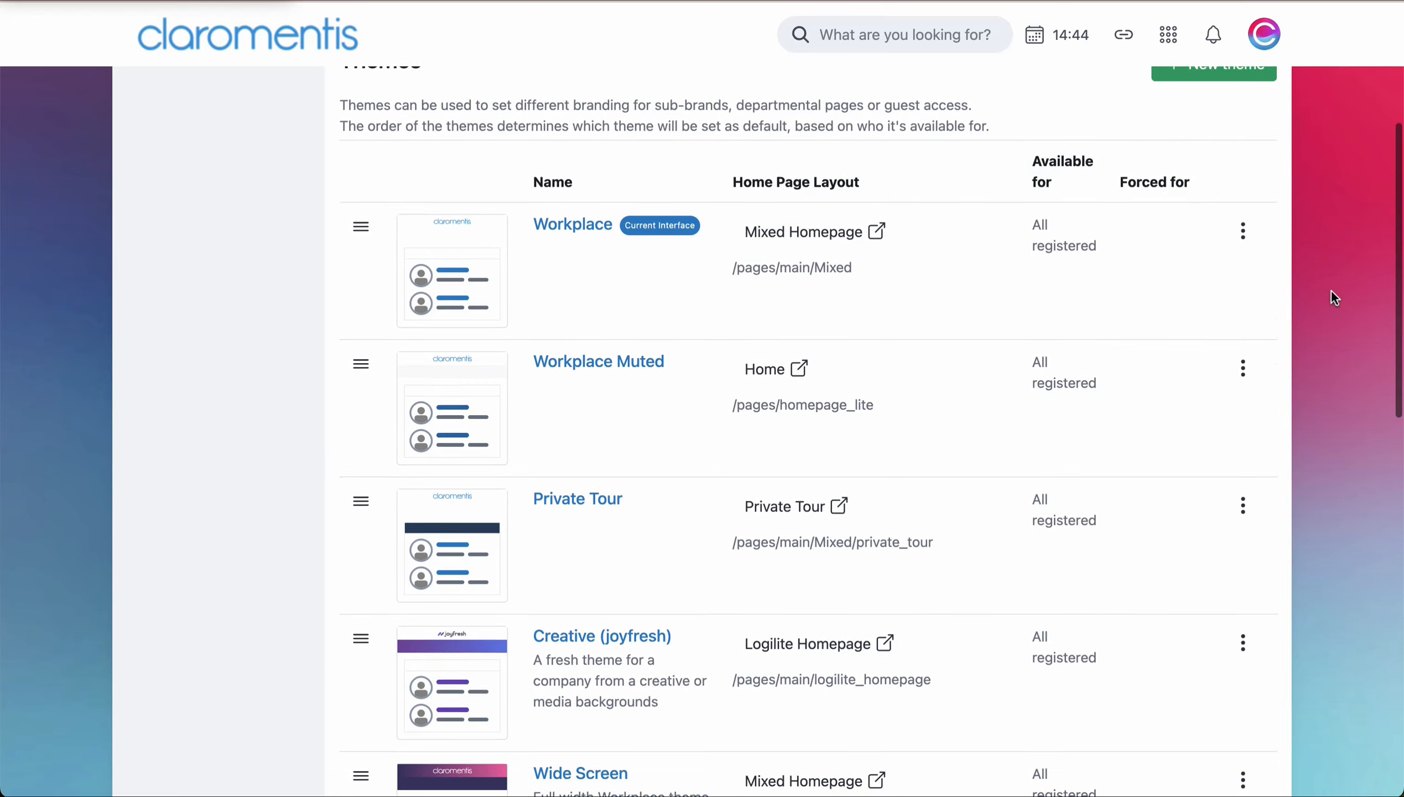
scroll(1331, 291, "down", 8)
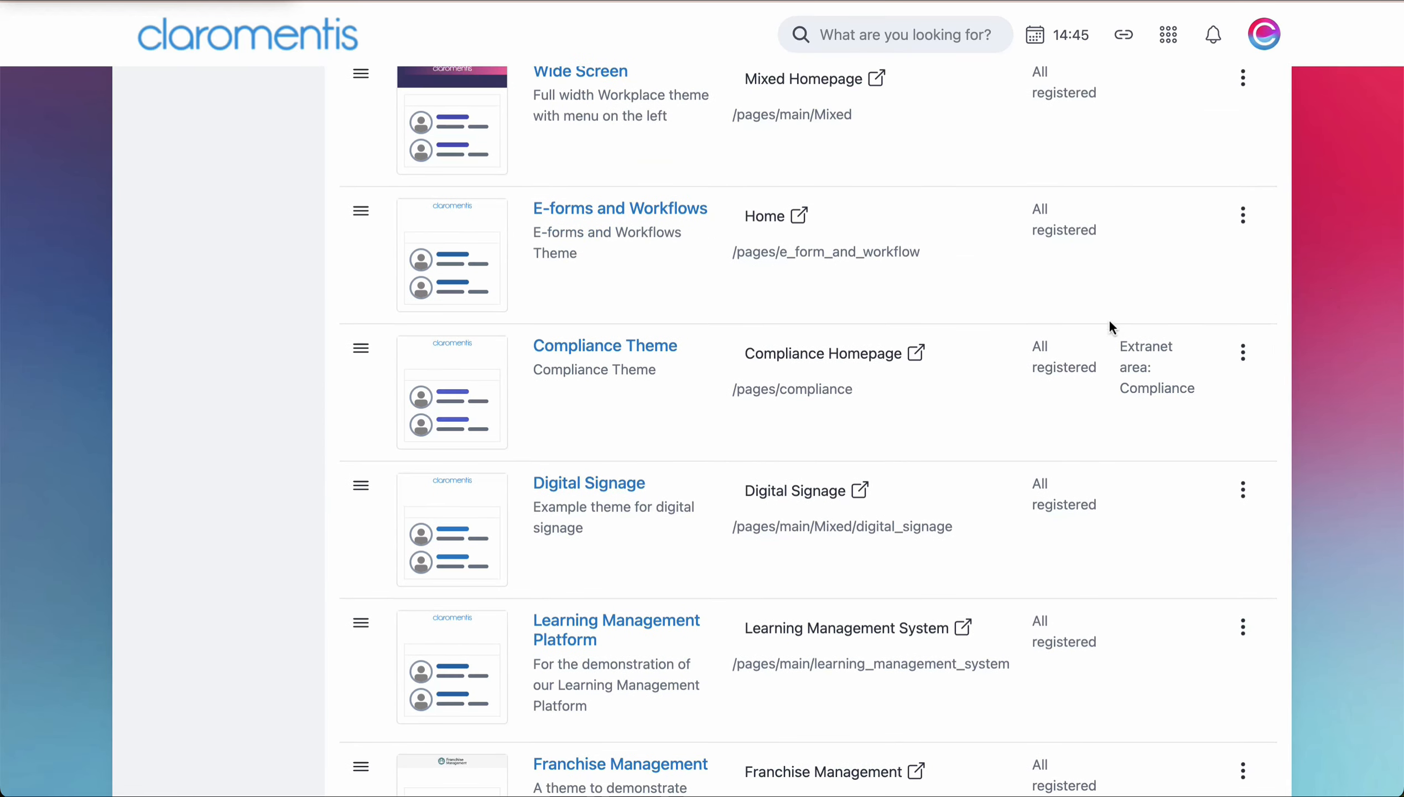
scroll(1186, 422, "down", 2)
scroll(1186, 422, "up", 20)
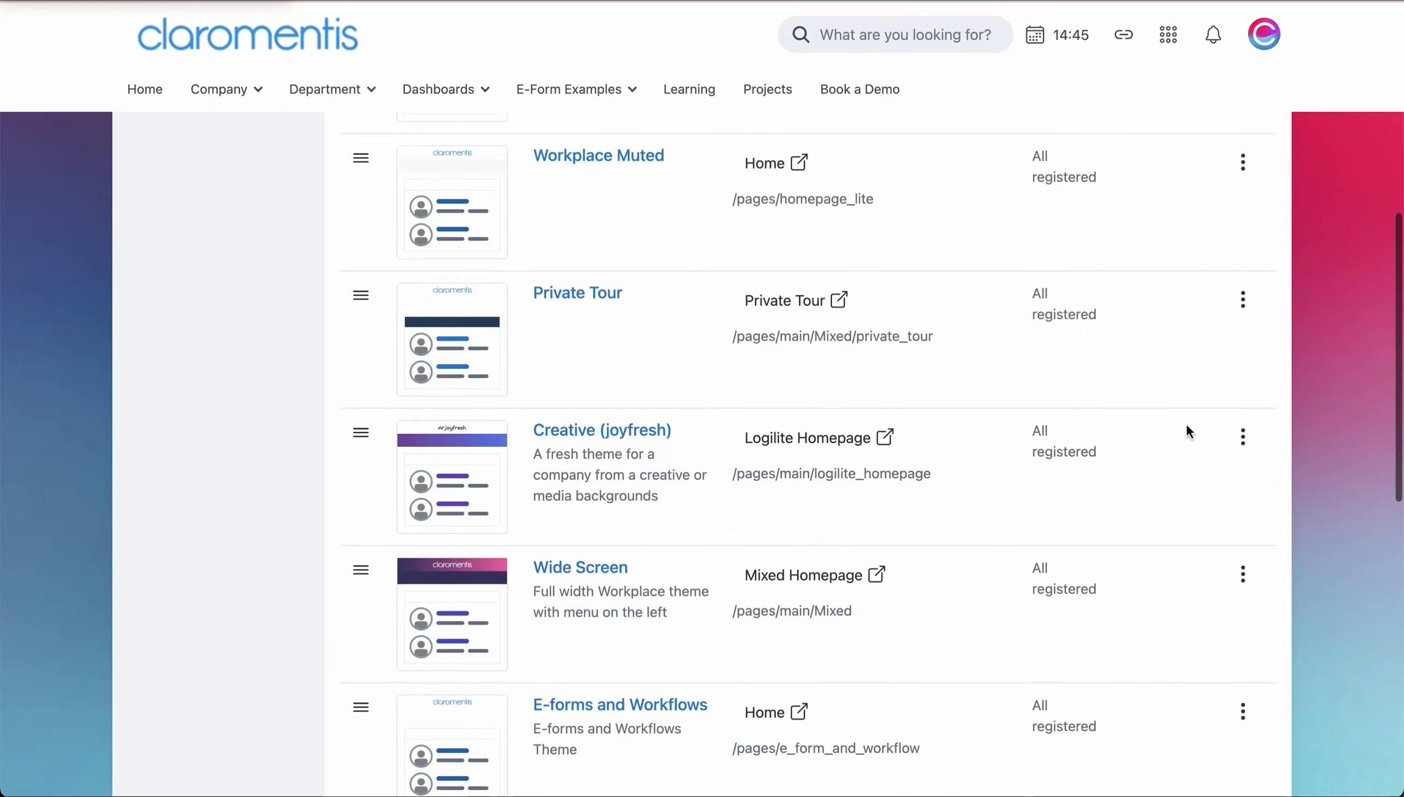
- Open the master design for editing and set its primary colour to #91cdf3 and link colour to #4499df
left_click(611, 342)
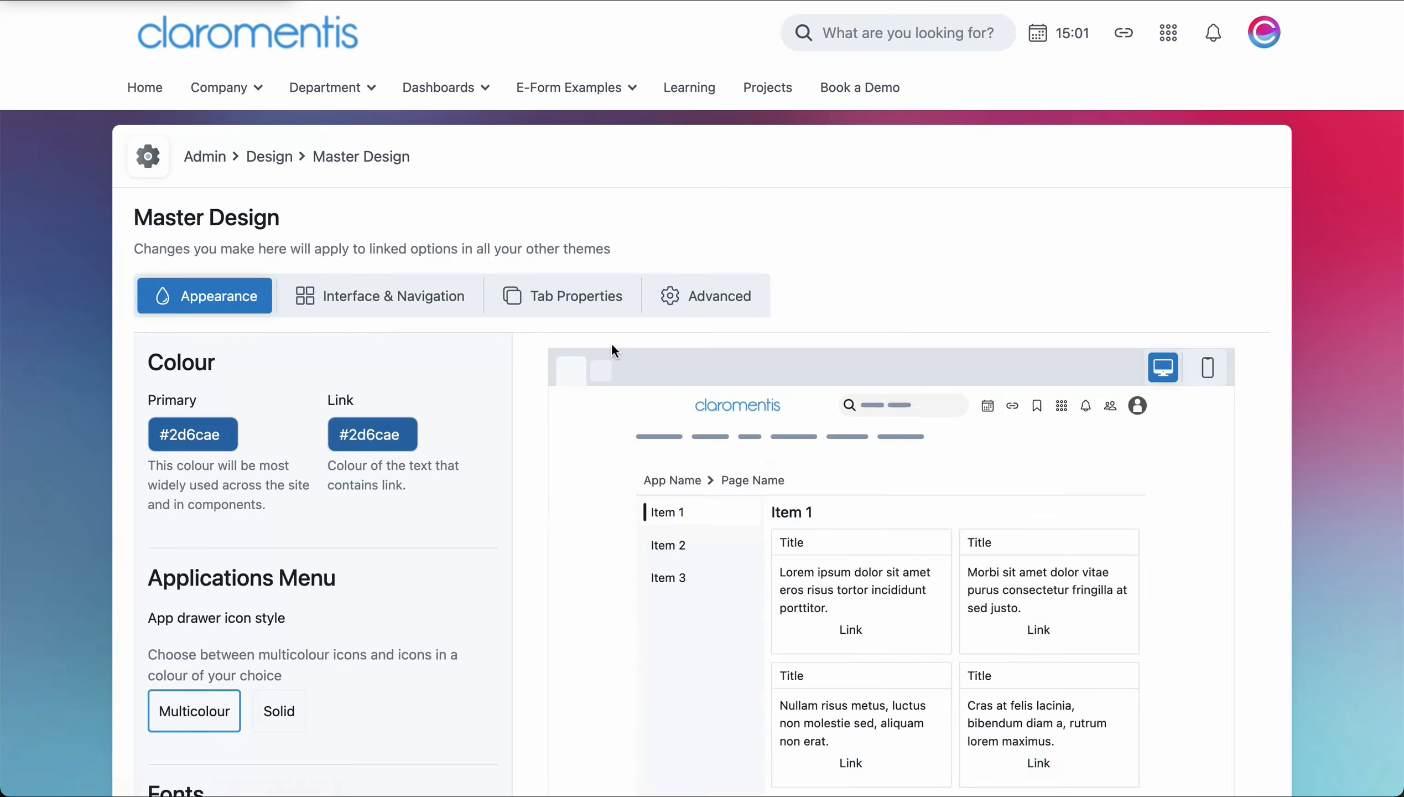
left_click(177, 434)
left_click(355, 614)
left_click(372, 434)
left_click(534, 644)
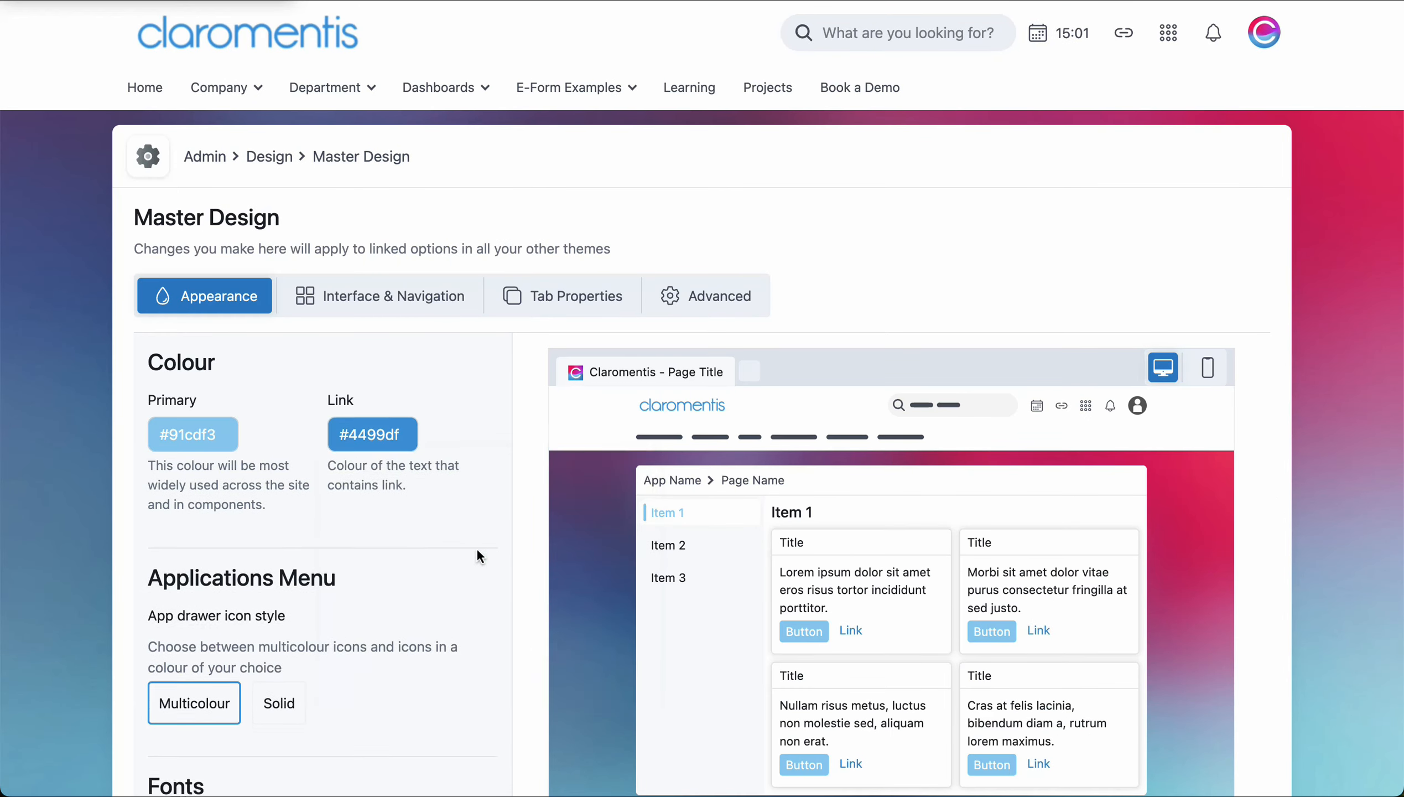
- Set the master design's default font to Claromentis Default
scroll(475, 547, "down", 8)
left_click(439, 595)
left_click(382, 488)
scroll(383, 490, "down", 5)
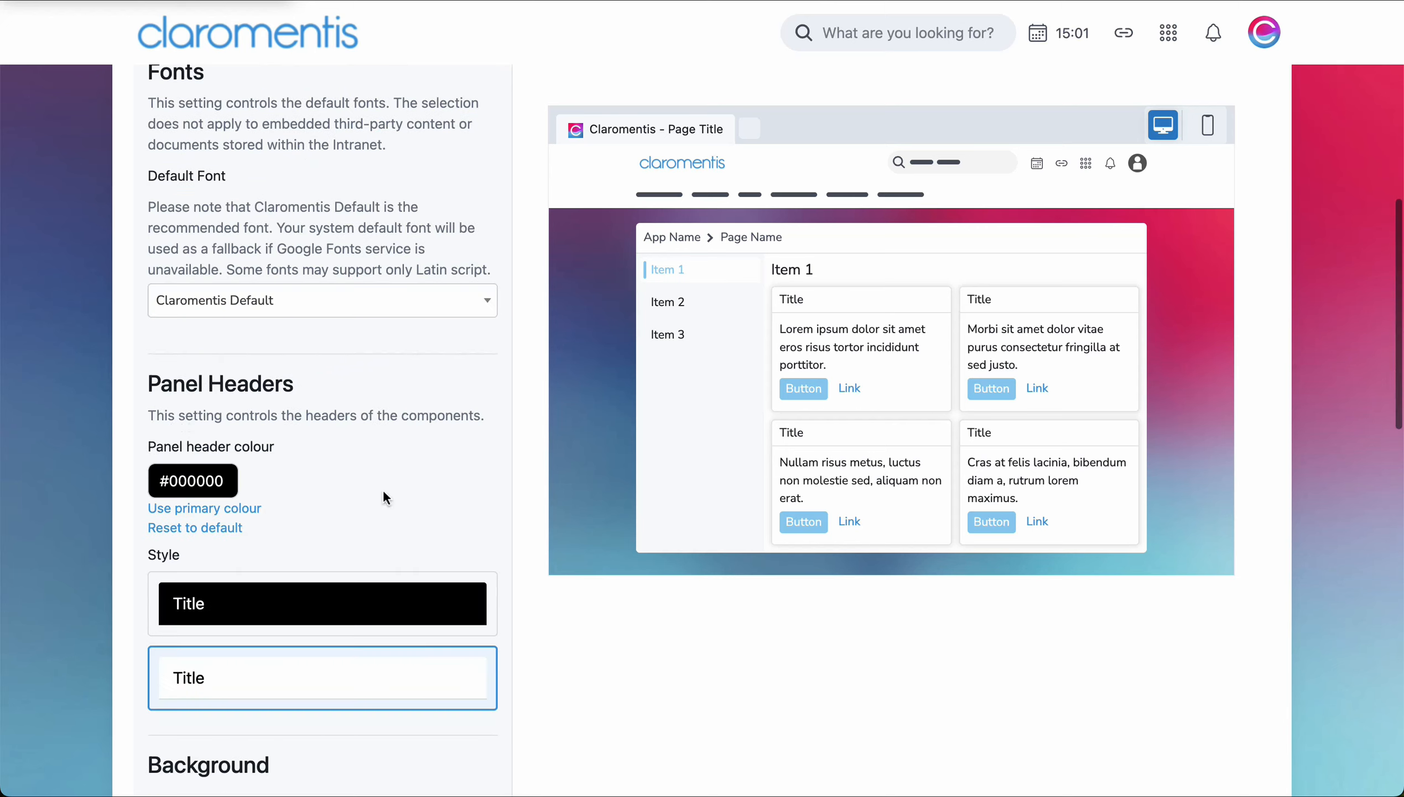
- Set the panel header colour to #4499df and choose the filled header style
left_click(217, 481)
left_click(358, 695)
left_click(354, 602)
scroll(355, 602, "down", 6)
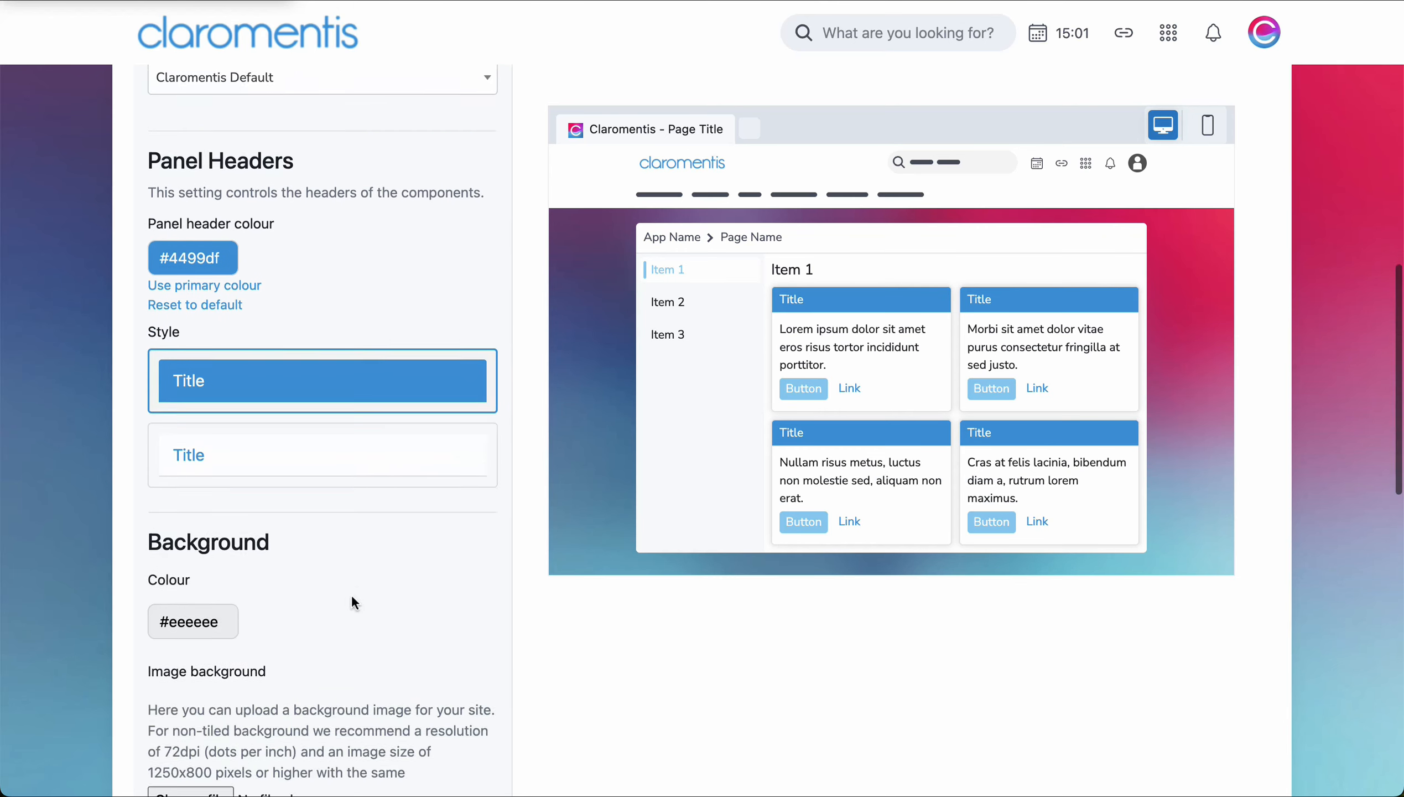
- Pick a background colour for the site and remove the background image
left_click(226, 501)
left_click(176, 549)
scroll(321, 565, "down", 3)
scroll(321, 565, "down", 3)
left_click(154, 615)
- Style the components with card shadows and rounded corners, and use the rounded profile picture style
scroll(382, 549, "down", 8)
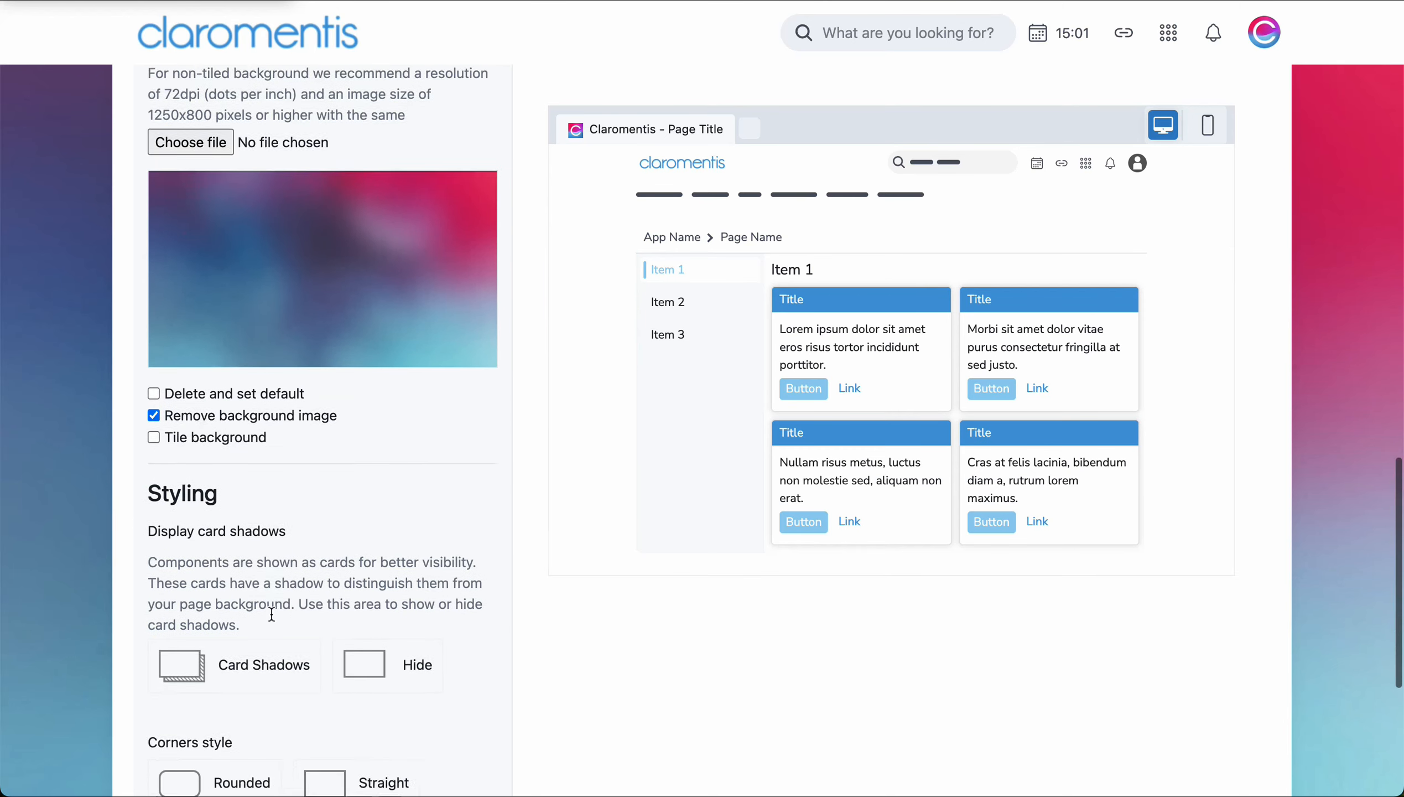
left_click(260, 497)
left_click(312, 616)
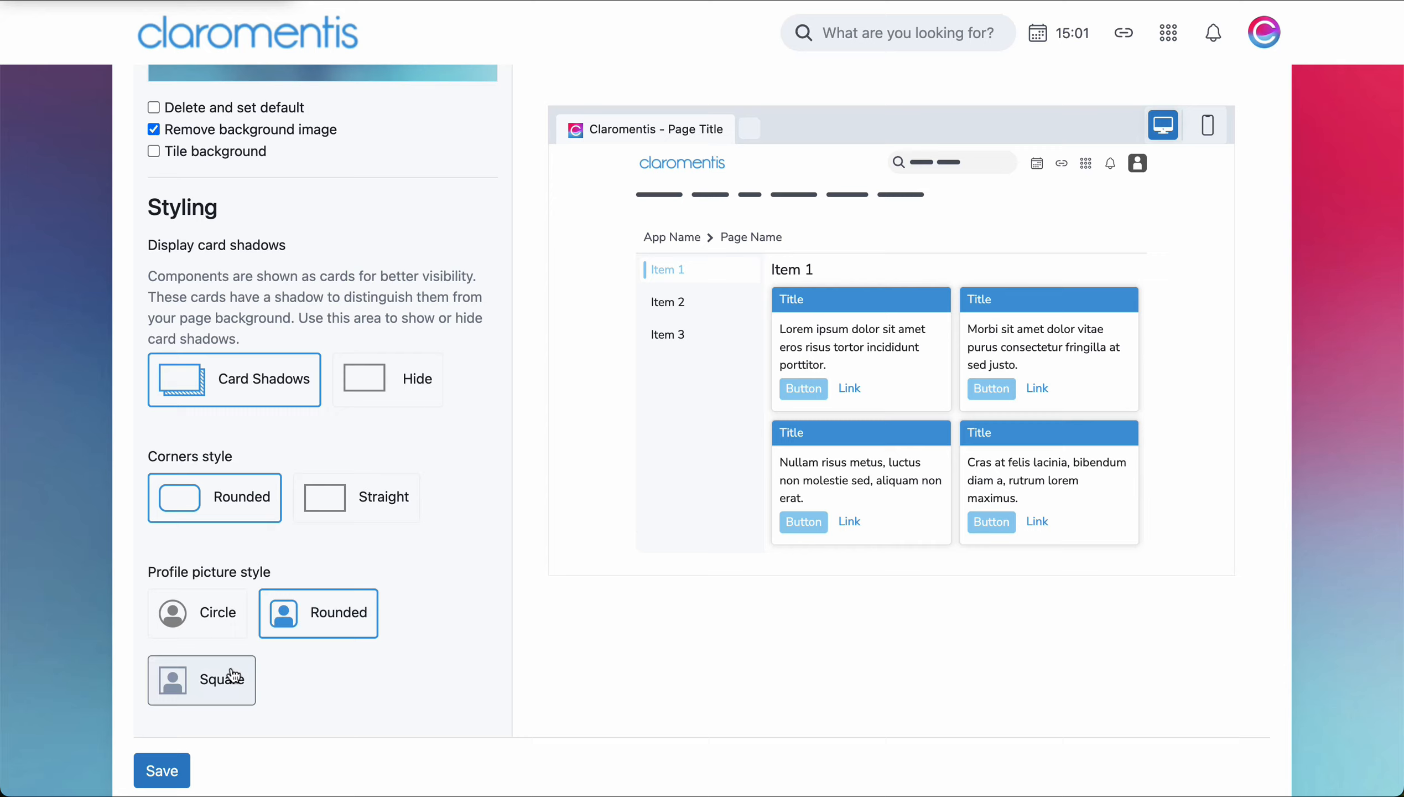
- Give the navigation bar a gradient background starting from #a4bff9 and set its icon colour to #687fe8
scroll(276, 605, "up", 20)
left_click(192, 429)
left_click(379, 610)
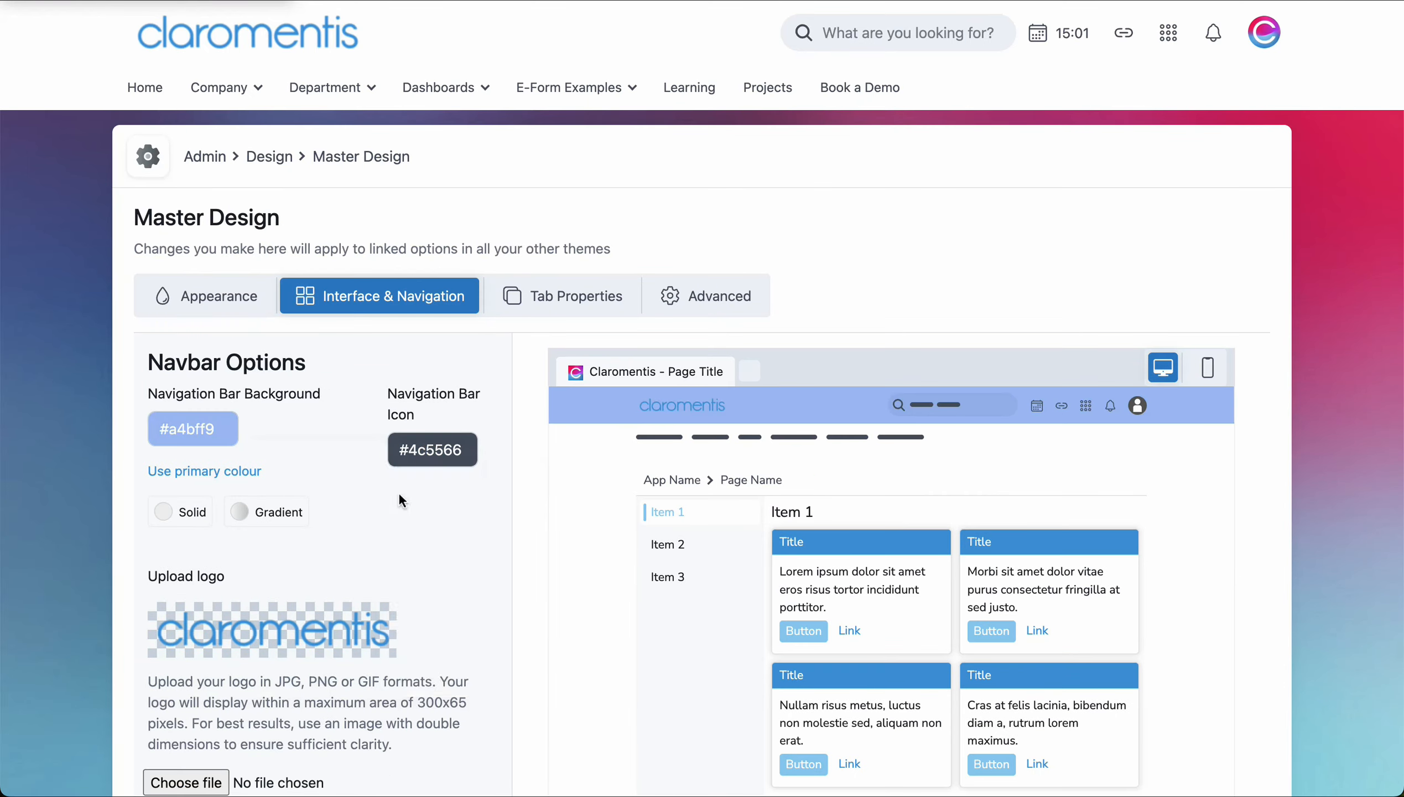
left_click(435, 450)
left_click(622, 658)
left_click(266, 511)
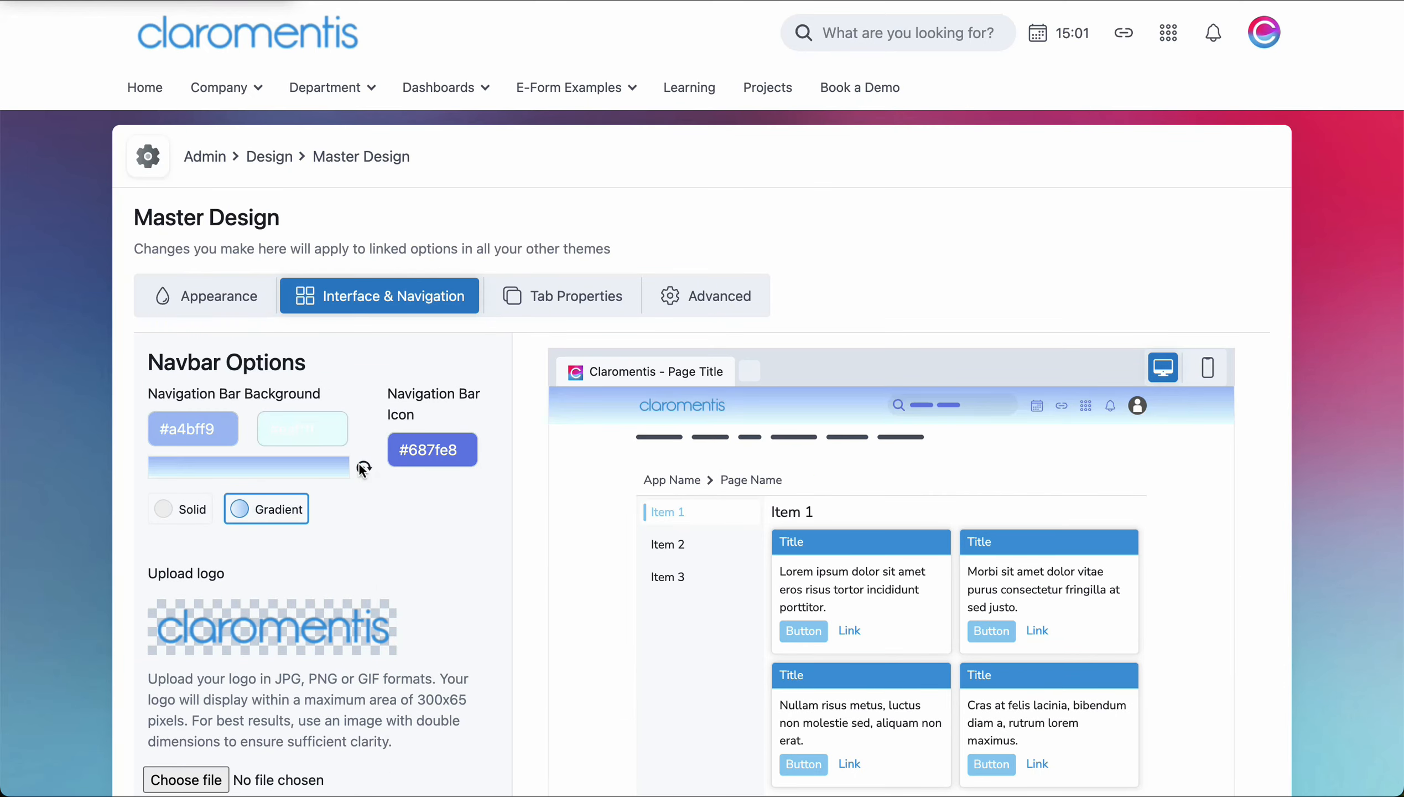
- Set the menu background to a gradient from #e2e8f0 to #ffffff and the menu item colour to #909fb2
scroll(358, 515, "down", 5)
scroll(317, 523, "down", 12)
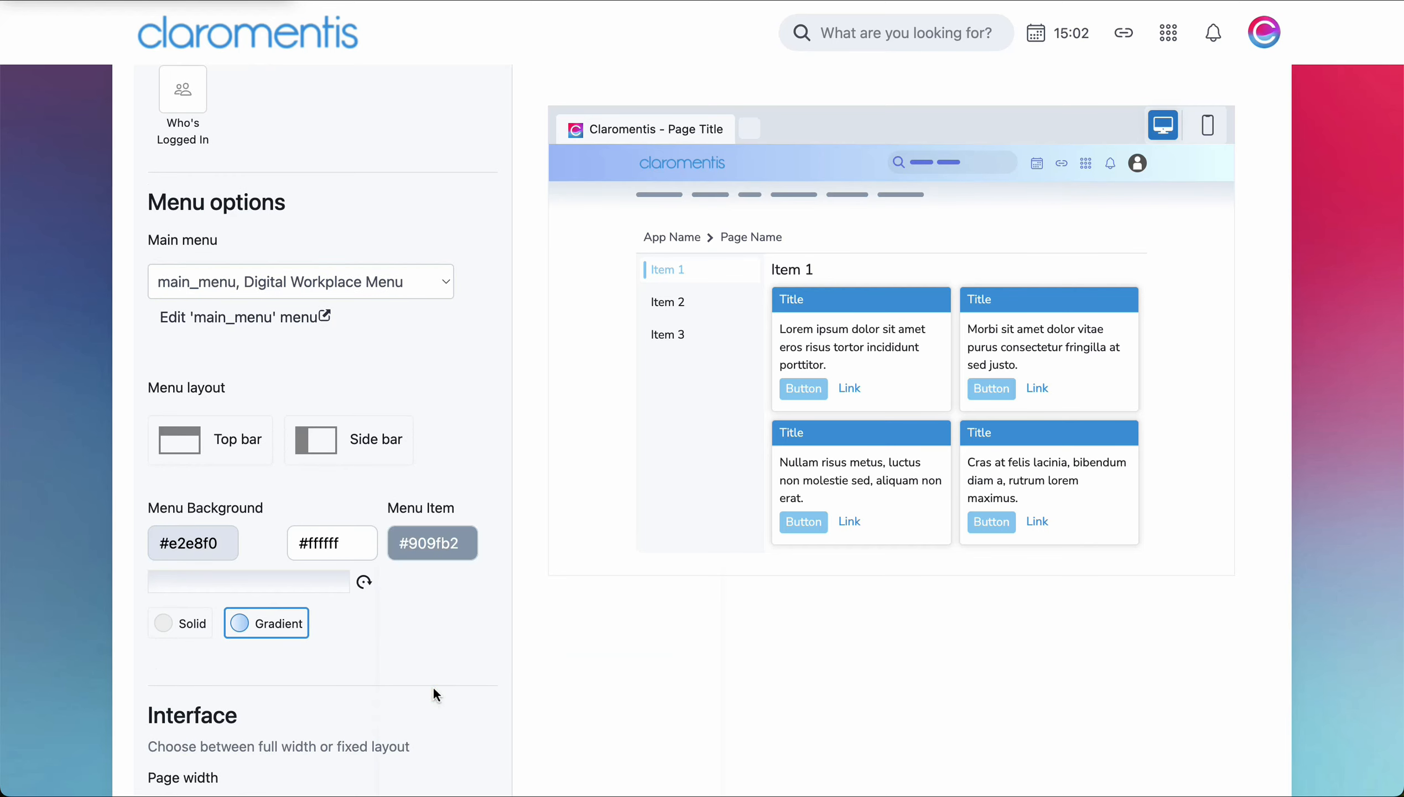
scroll(433, 685, "down", 5)
scroll(376, 567, "up", 20)
- Preview the design in the phone layout and return to the desktop layout
left_click(1212, 370)
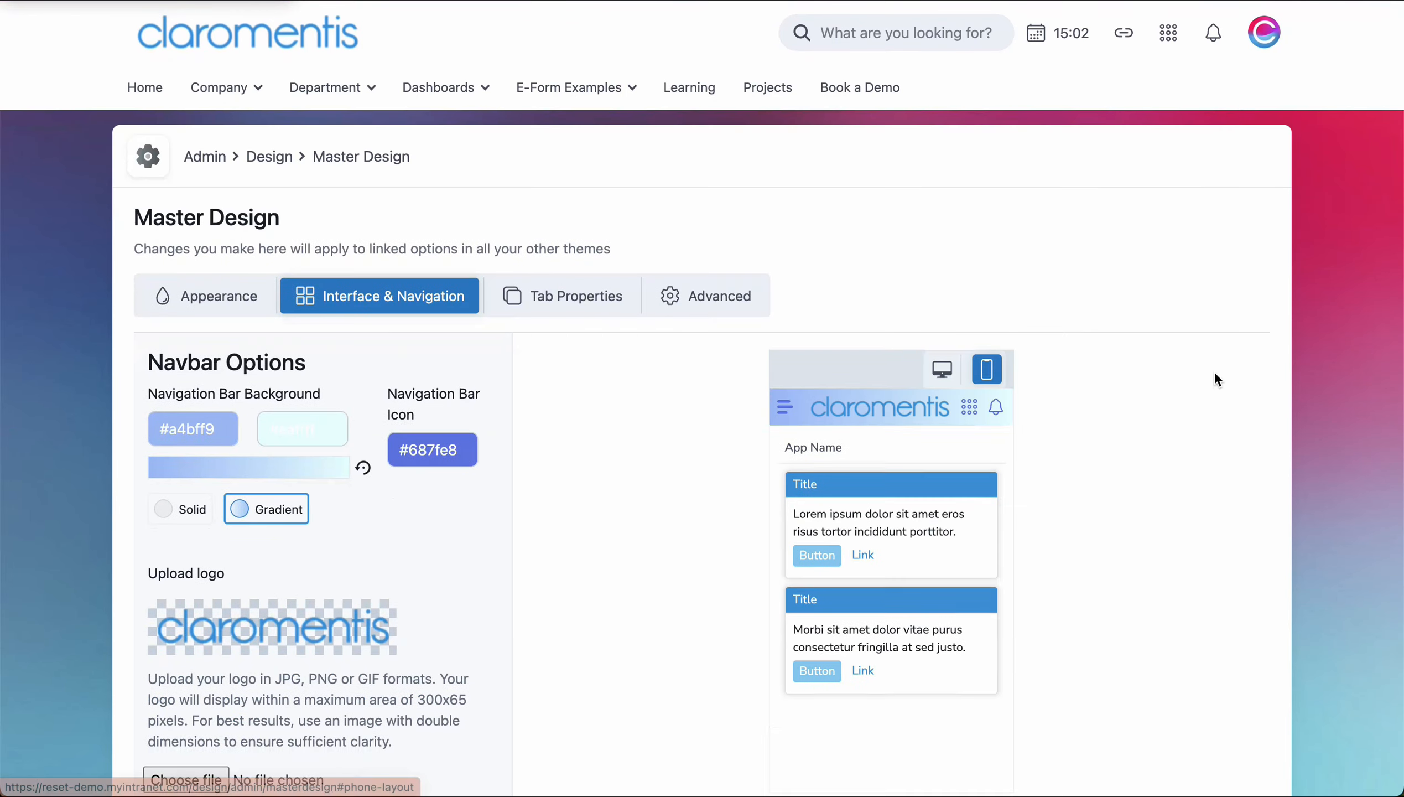
scroll(957, 480, "down", 2)
left_click(944, 234)
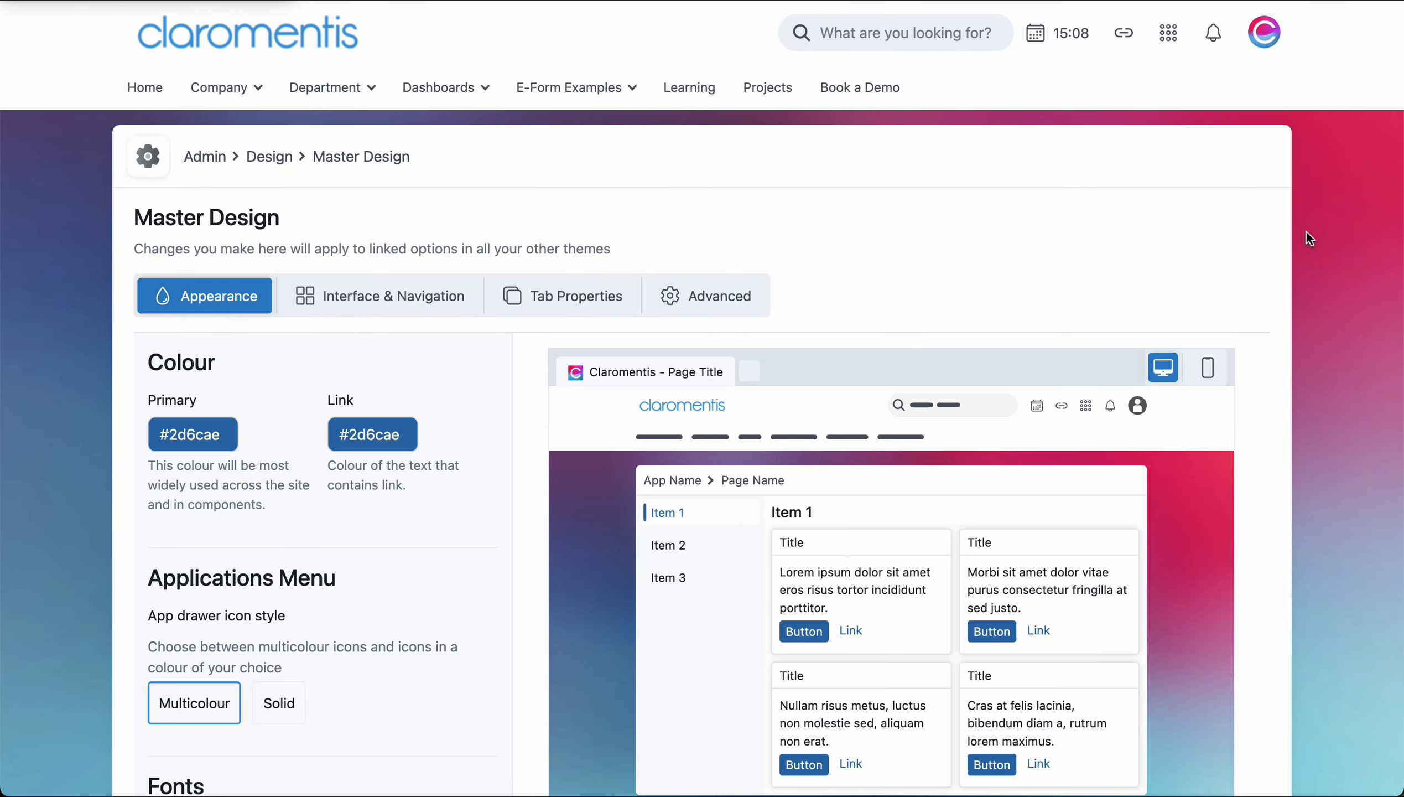
- Set the master design's home page layout to the Main page in the interface and navigation settings
left_click(396, 303)
scroll(347, 415, "down", 8)
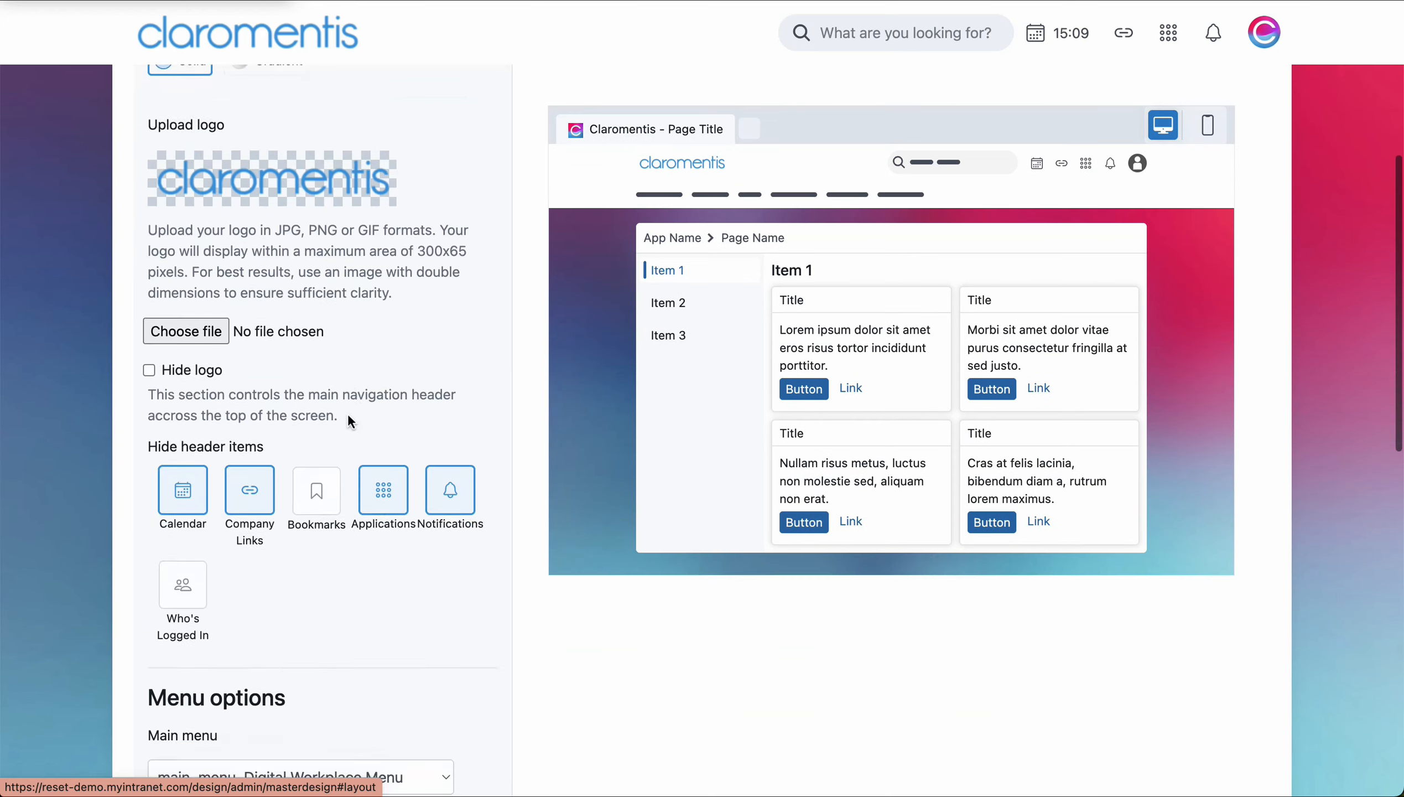
scroll(349, 422, "down", 15)
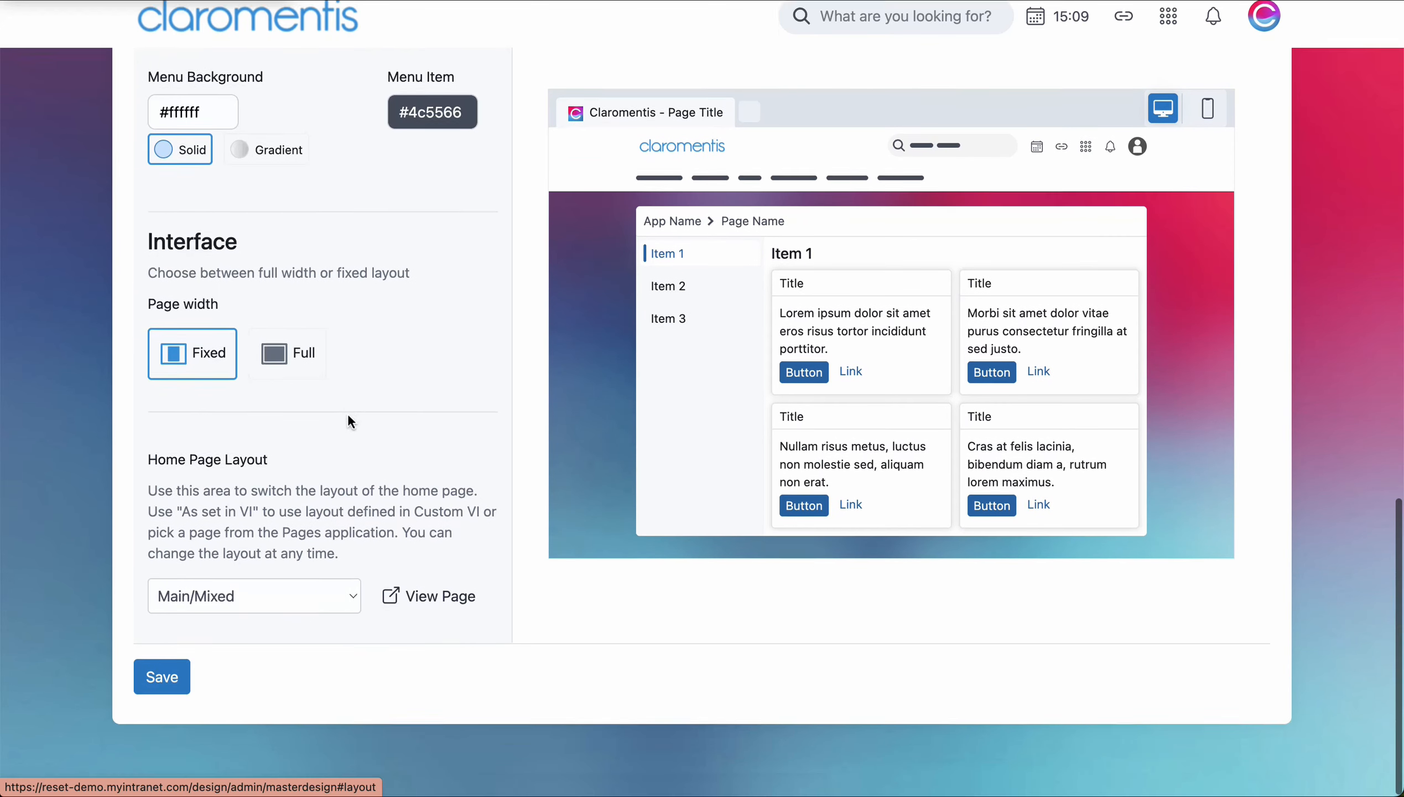
left_click(307, 602)
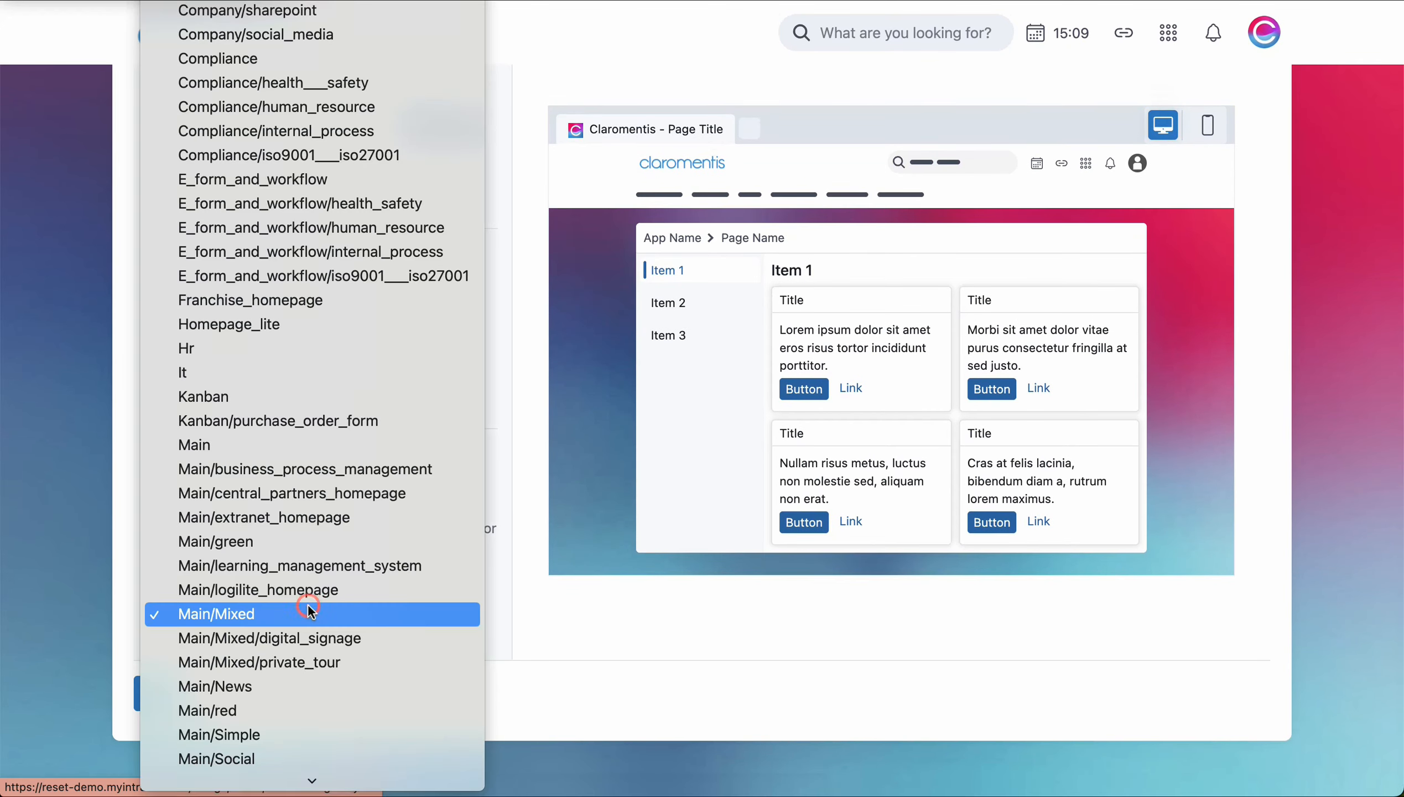
left_click(296, 449)
- Set the home page layout to Main/Mixed and save the master design
left_click(262, 616)
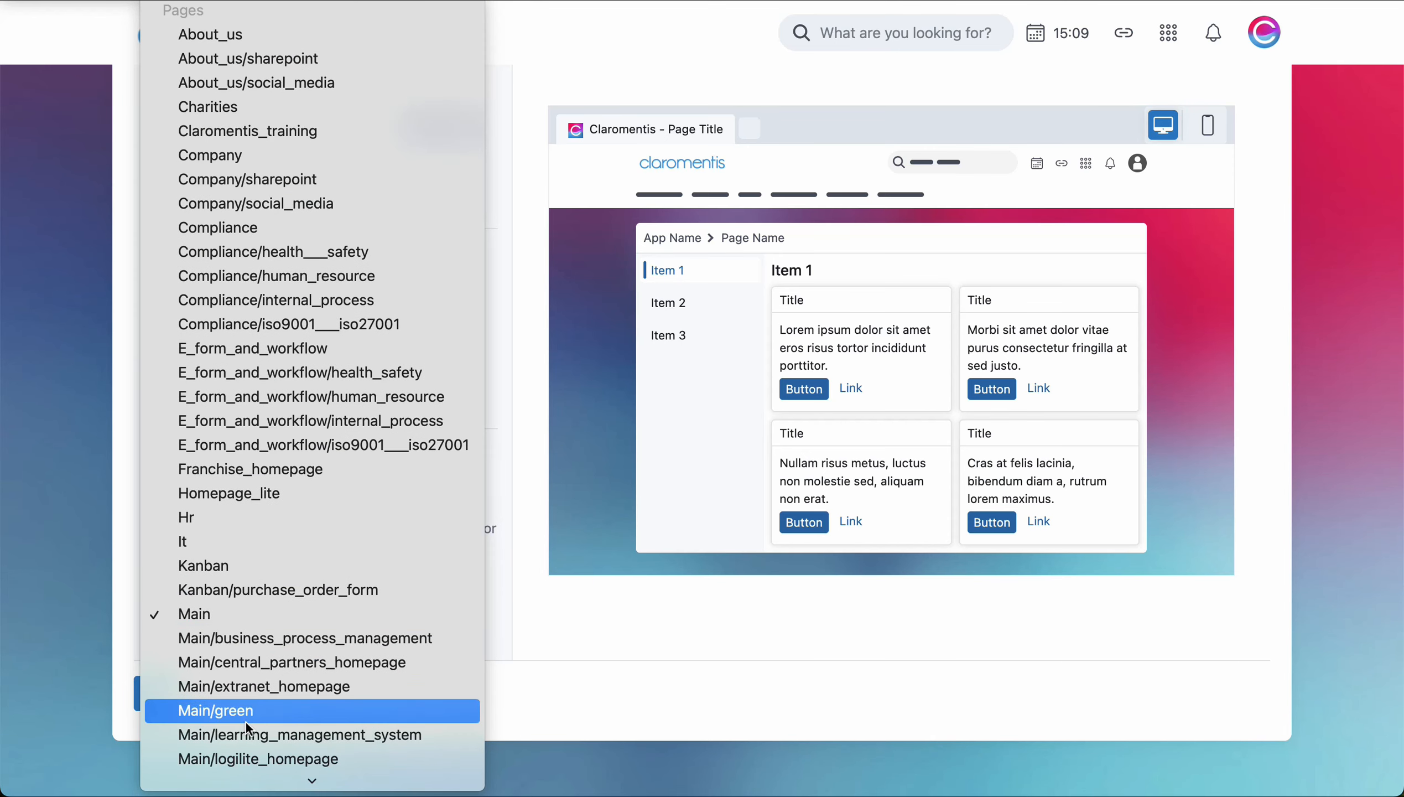
scroll(245, 723, "down", 3)
left_click(238, 684)
left_click(170, 697)
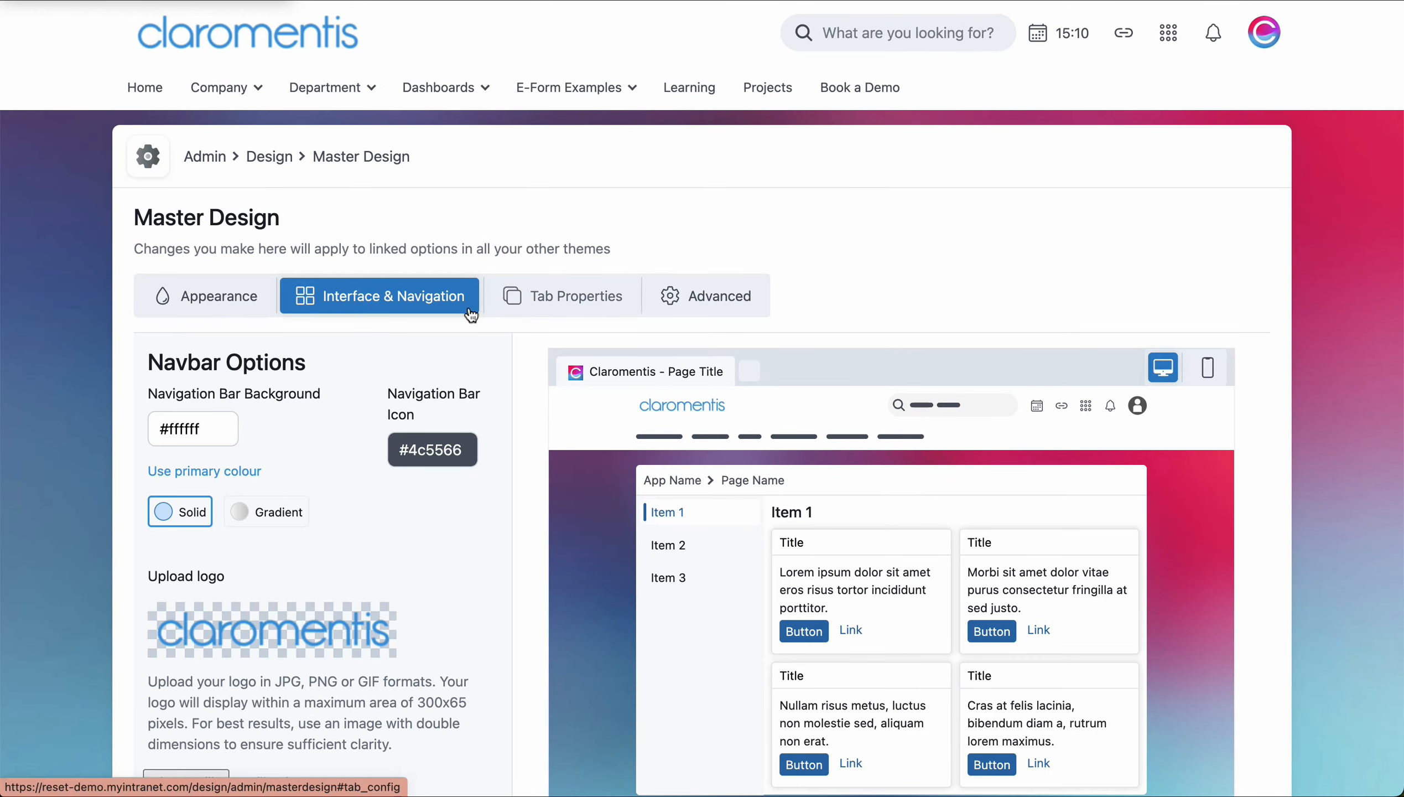
- Change the master design's main menu to eform-menu, E-form and Workflow Menu
left_click(366, 303)
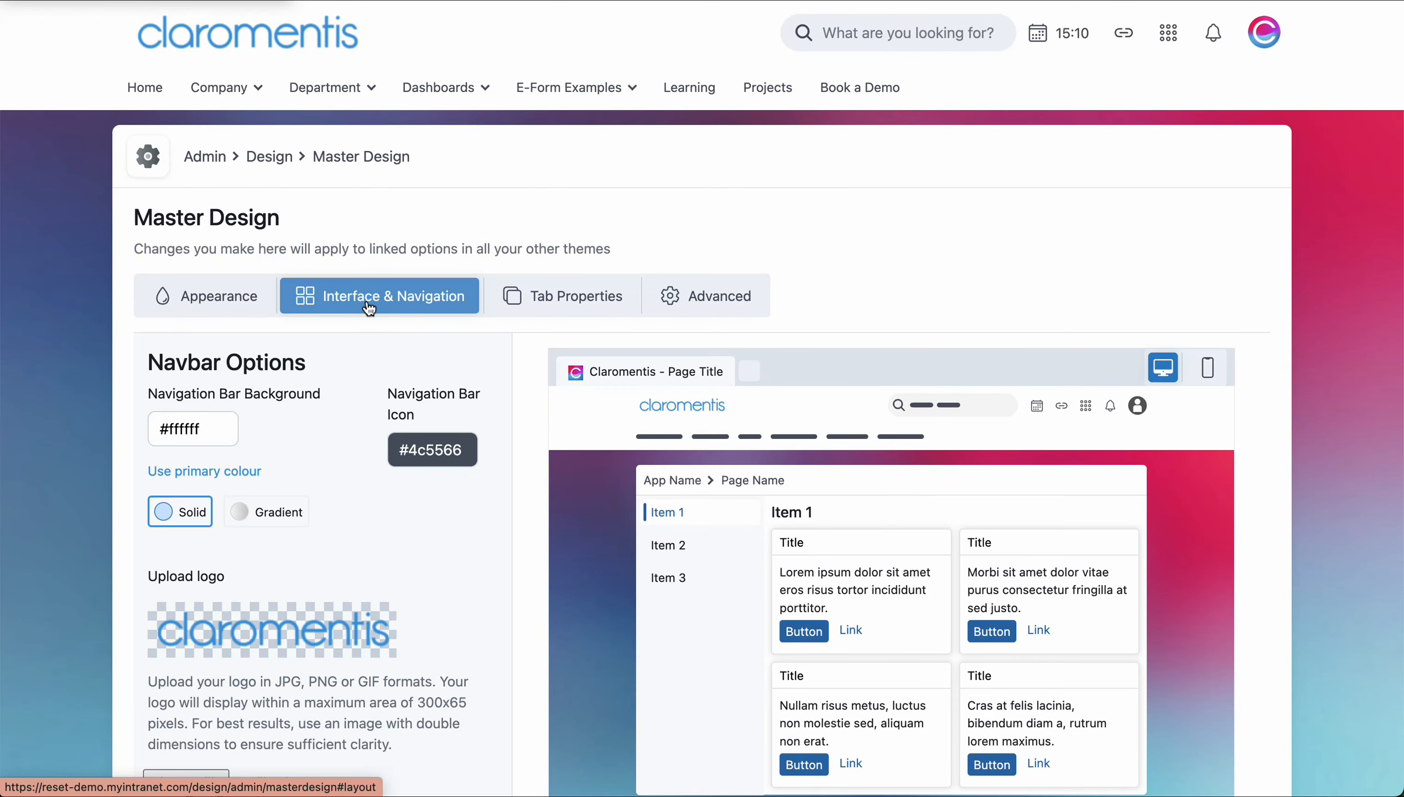
scroll(368, 309, "down", 10)
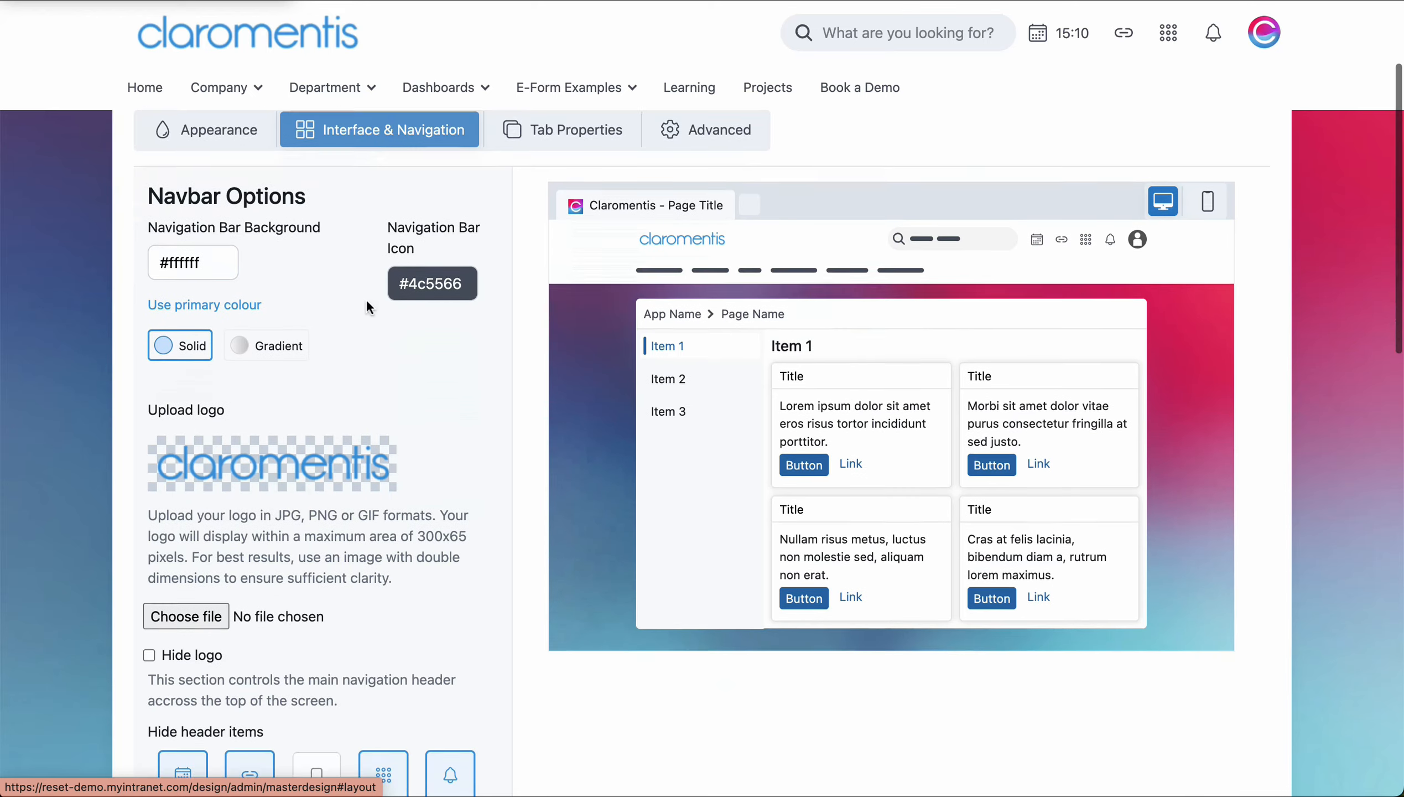
scroll(366, 298, "down", 4)
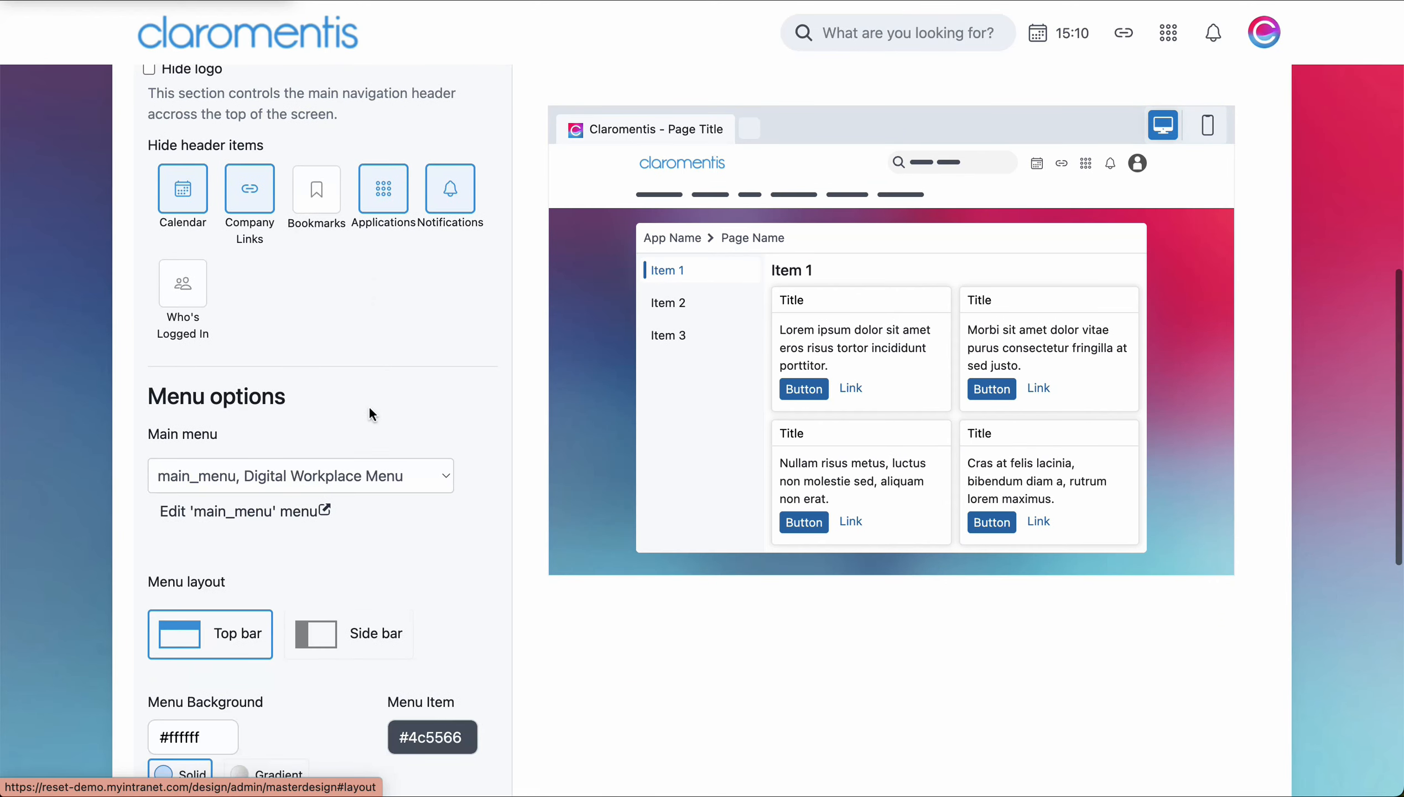
left_click(367, 473)
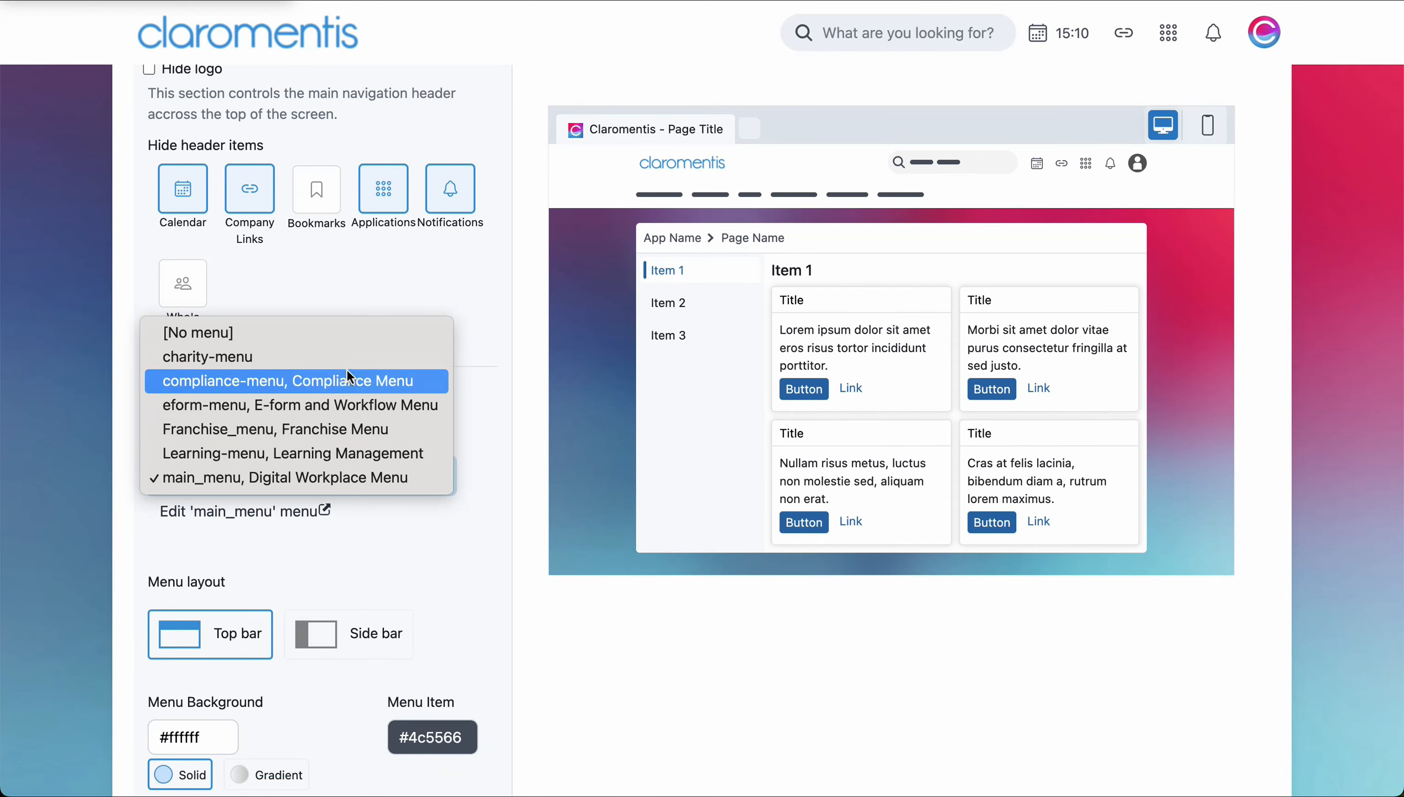
left_click(345, 398)
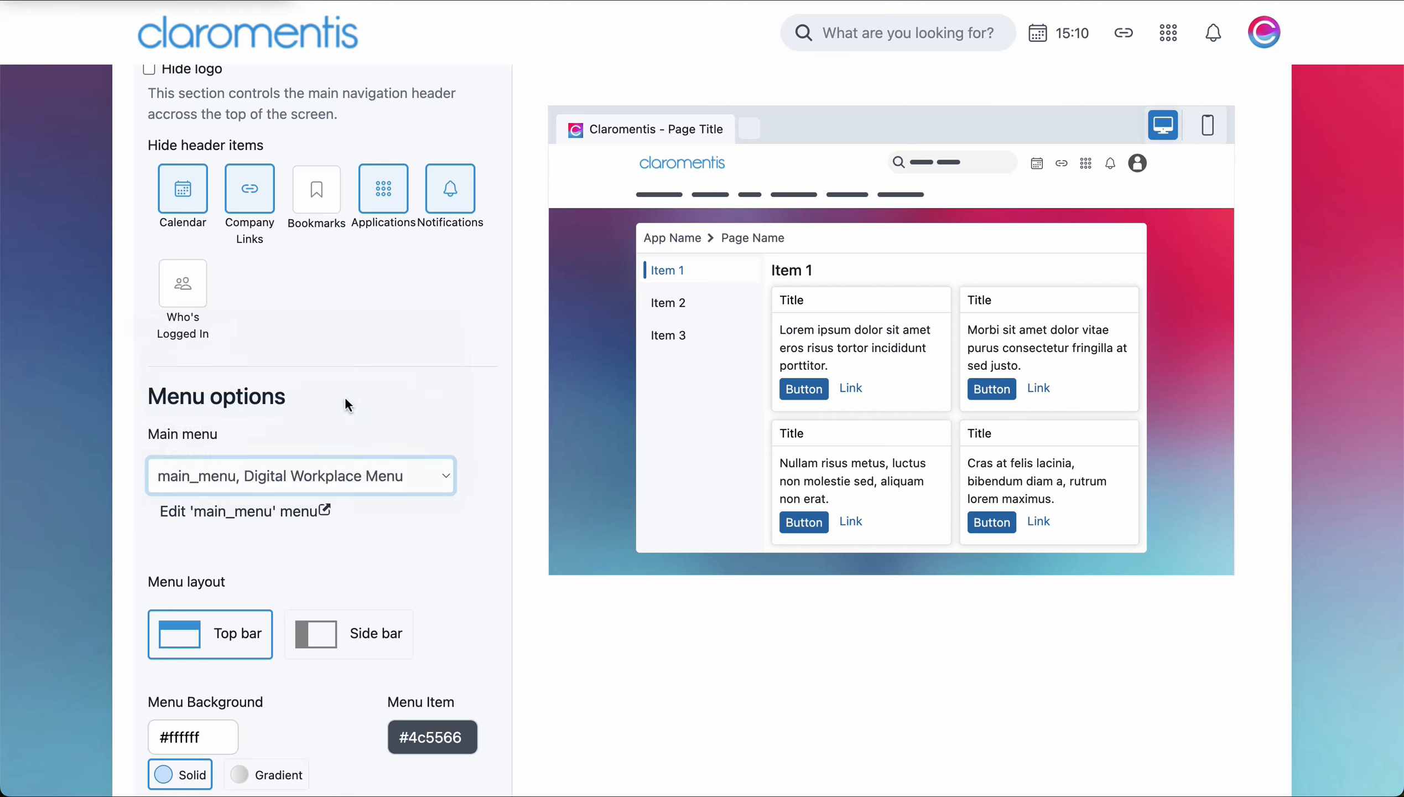
- Switch the main menu back to main_menu, Digital Workplace Menu and save the master design
left_click(337, 479)
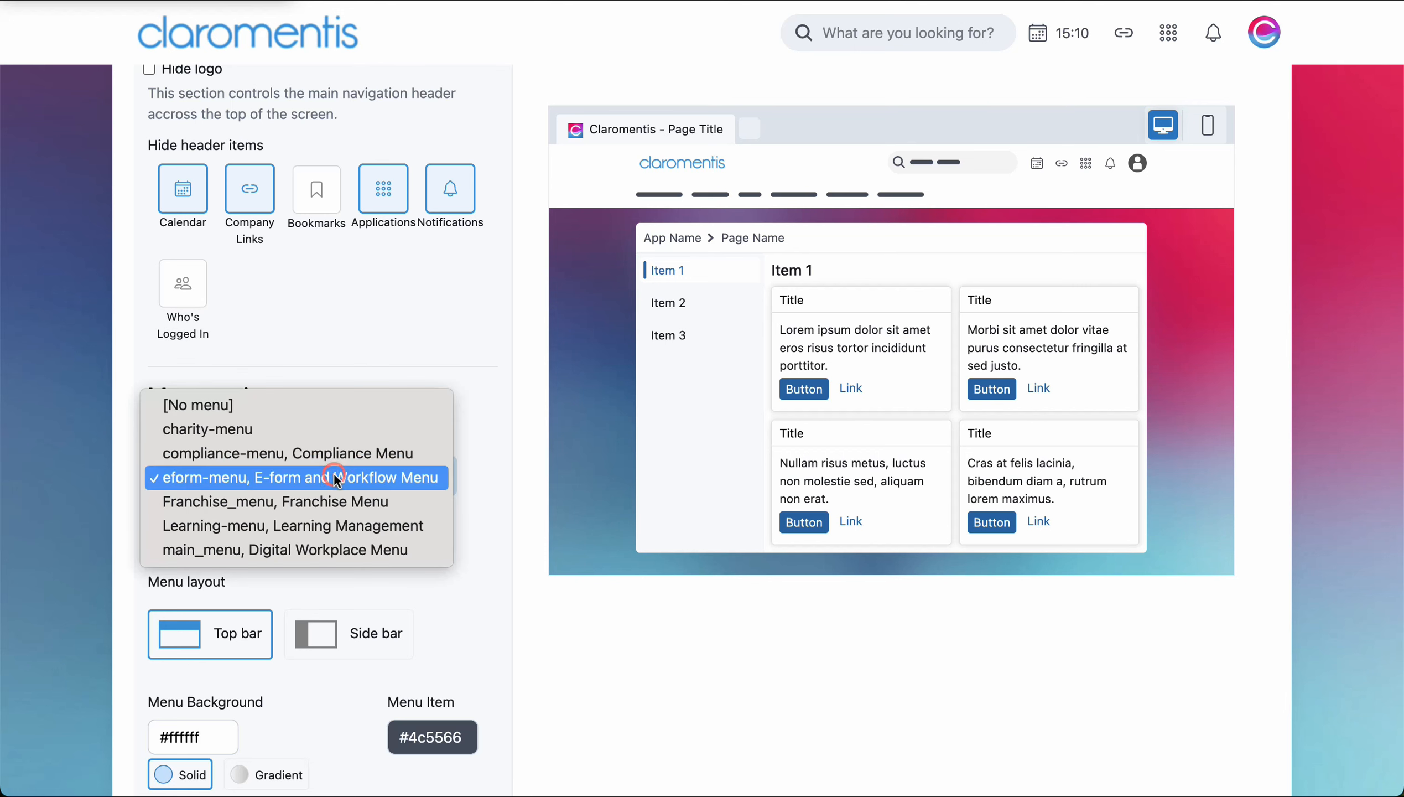
left_click(324, 552)
scroll(326, 560, "down", 2)
scroll(324, 555, "down", 7)
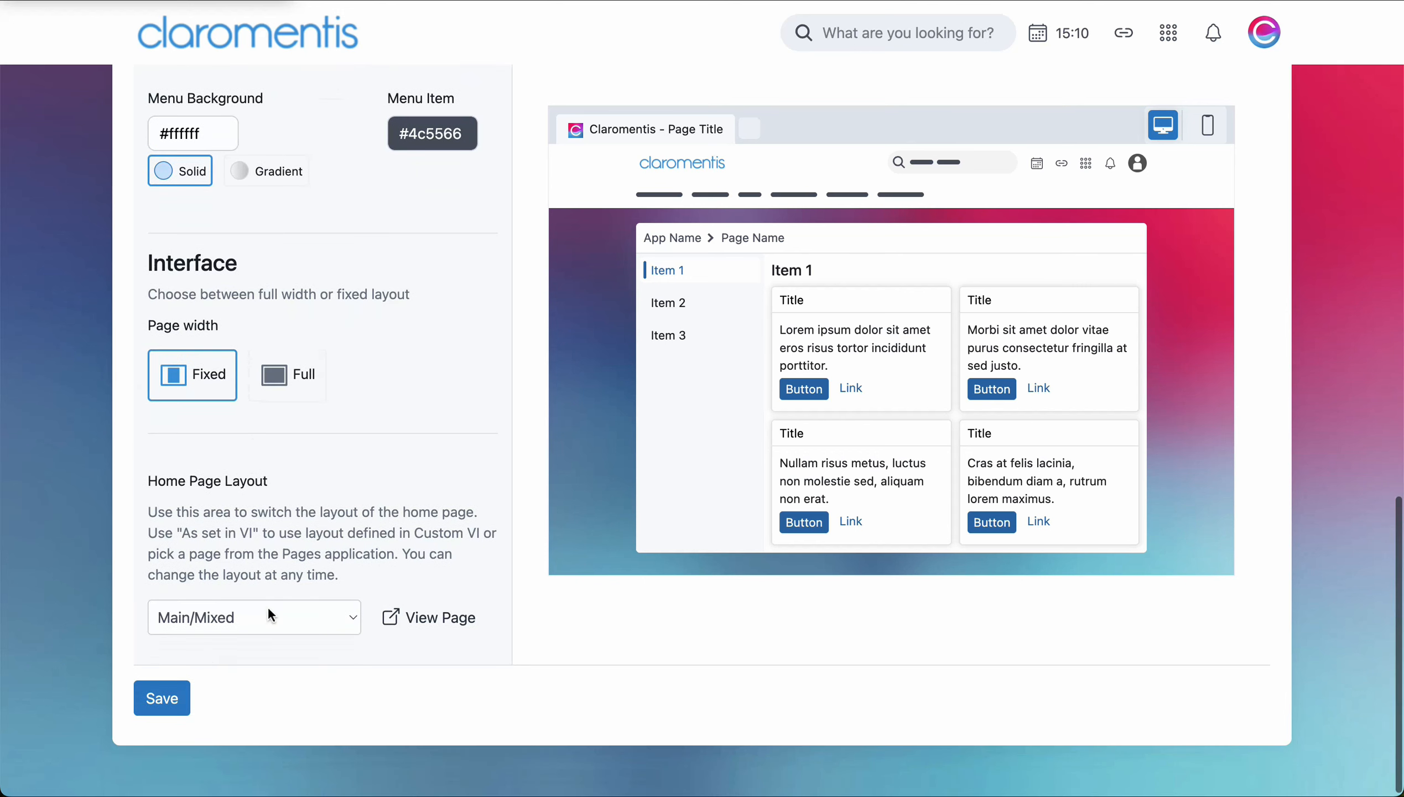
left_click(165, 710)
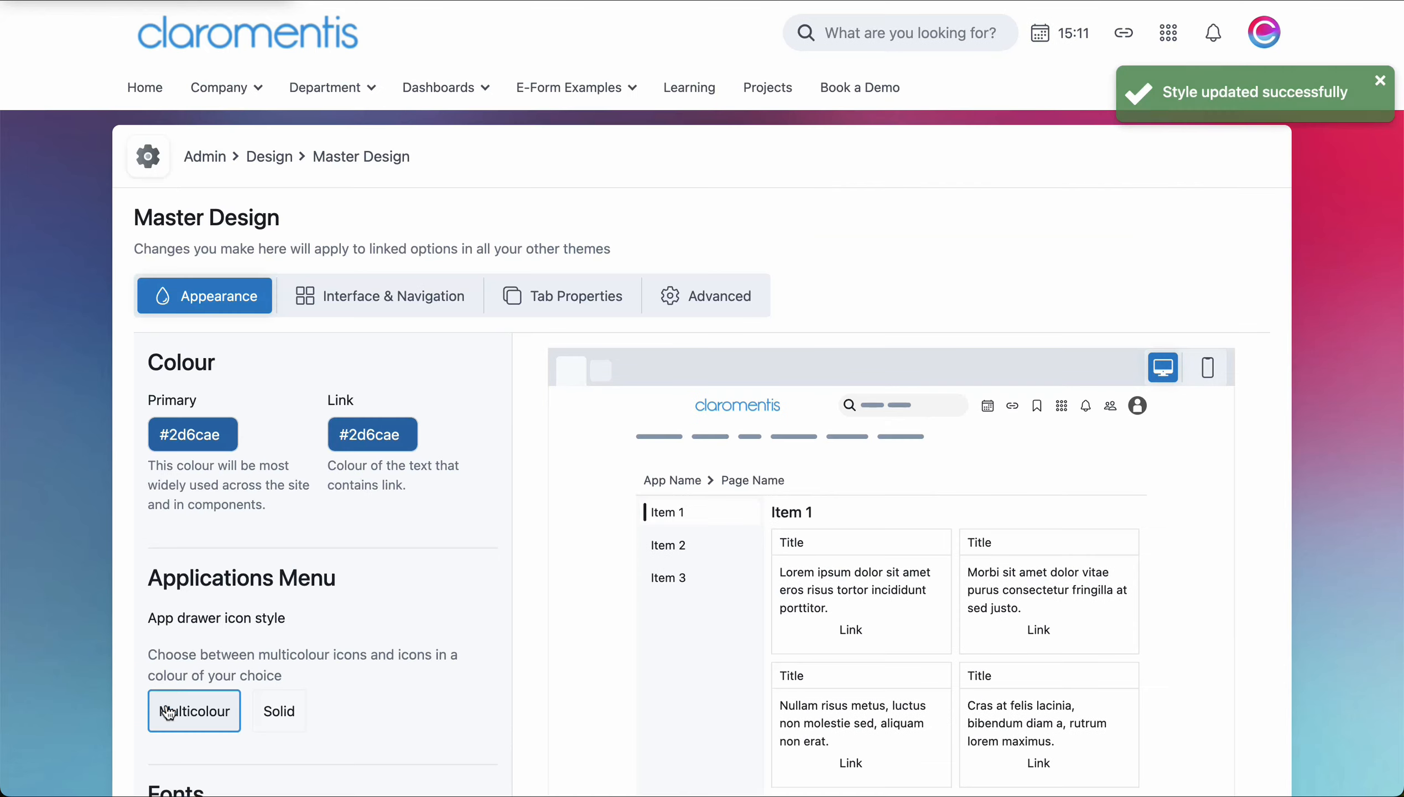
- Set the master design's main menu to Franchise_menu, Franchise Menu and save the design
left_click(379, 295)
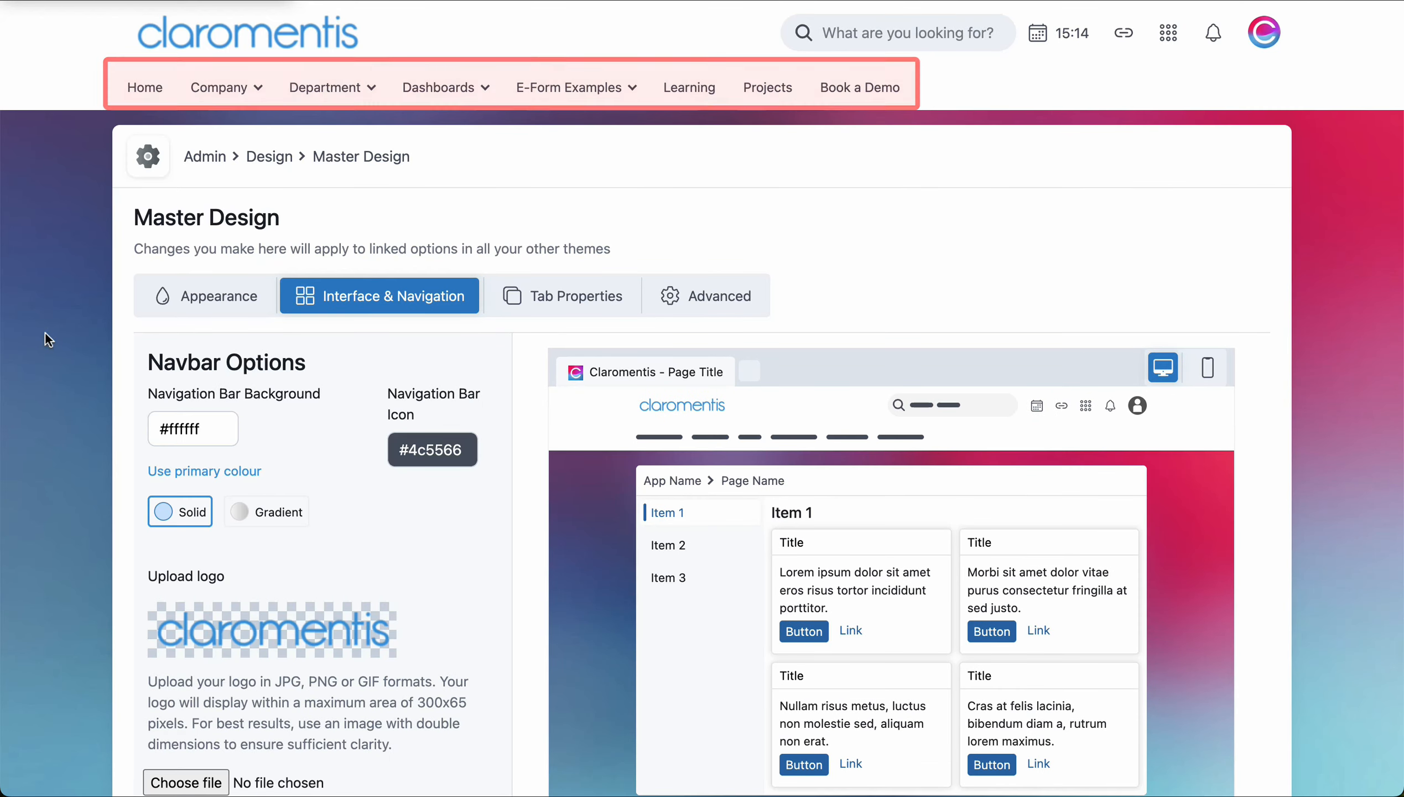
scroll(45, 334, "down", 10)
left_click(160, 552)
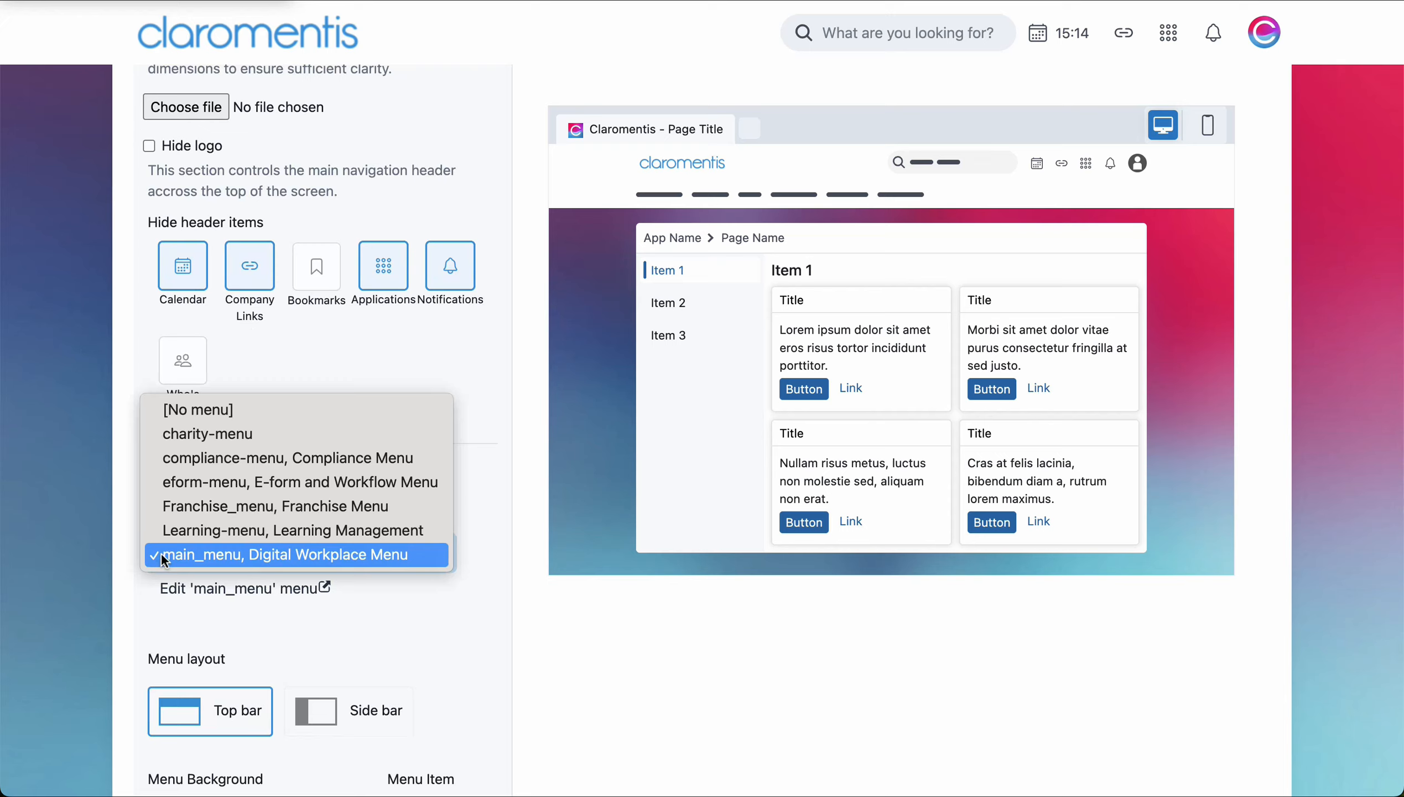
left_click(170, 504)
scroll(112, 639, "down", 10)
left_click(149, 689)
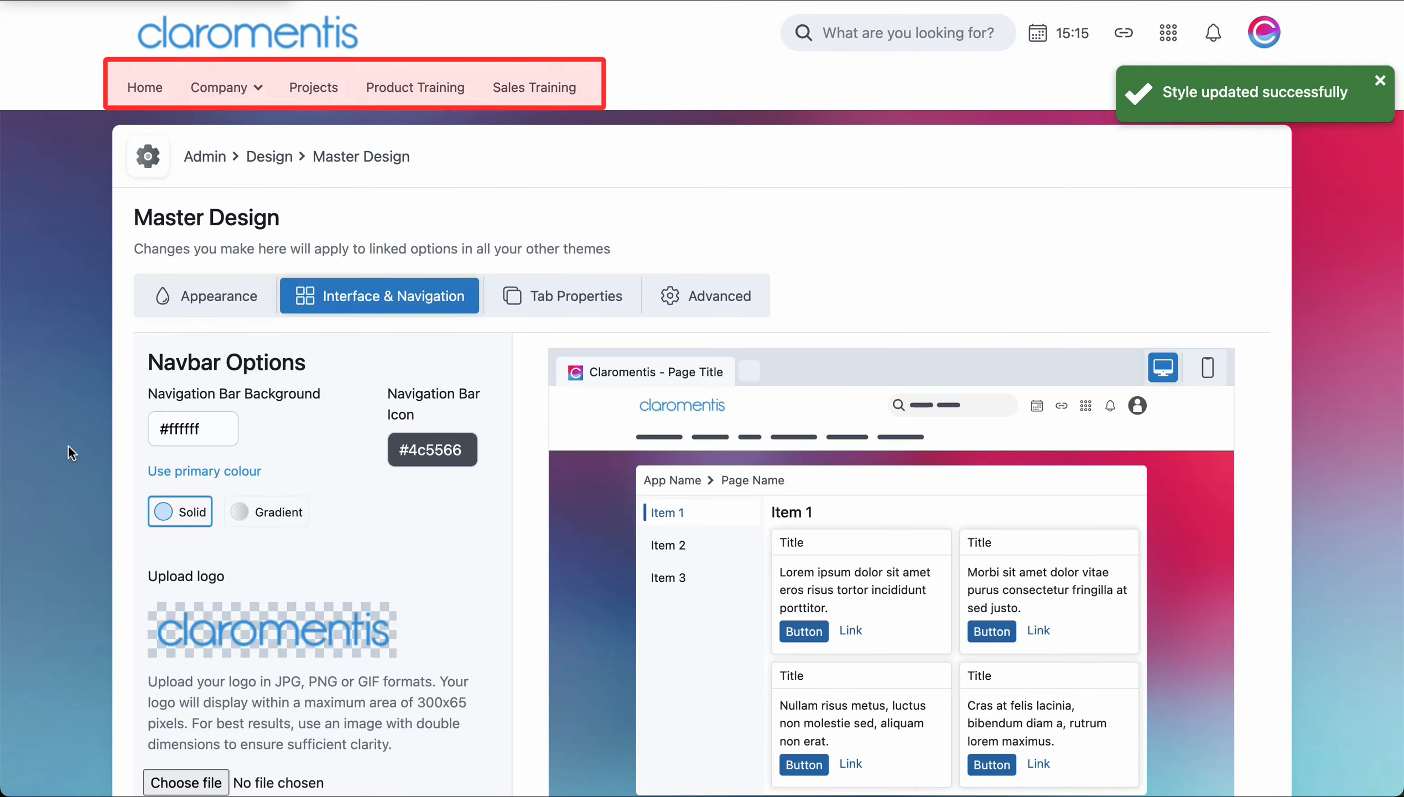
- Search the applications for "men" to find the Menu Builder
left_click(1169, 32)
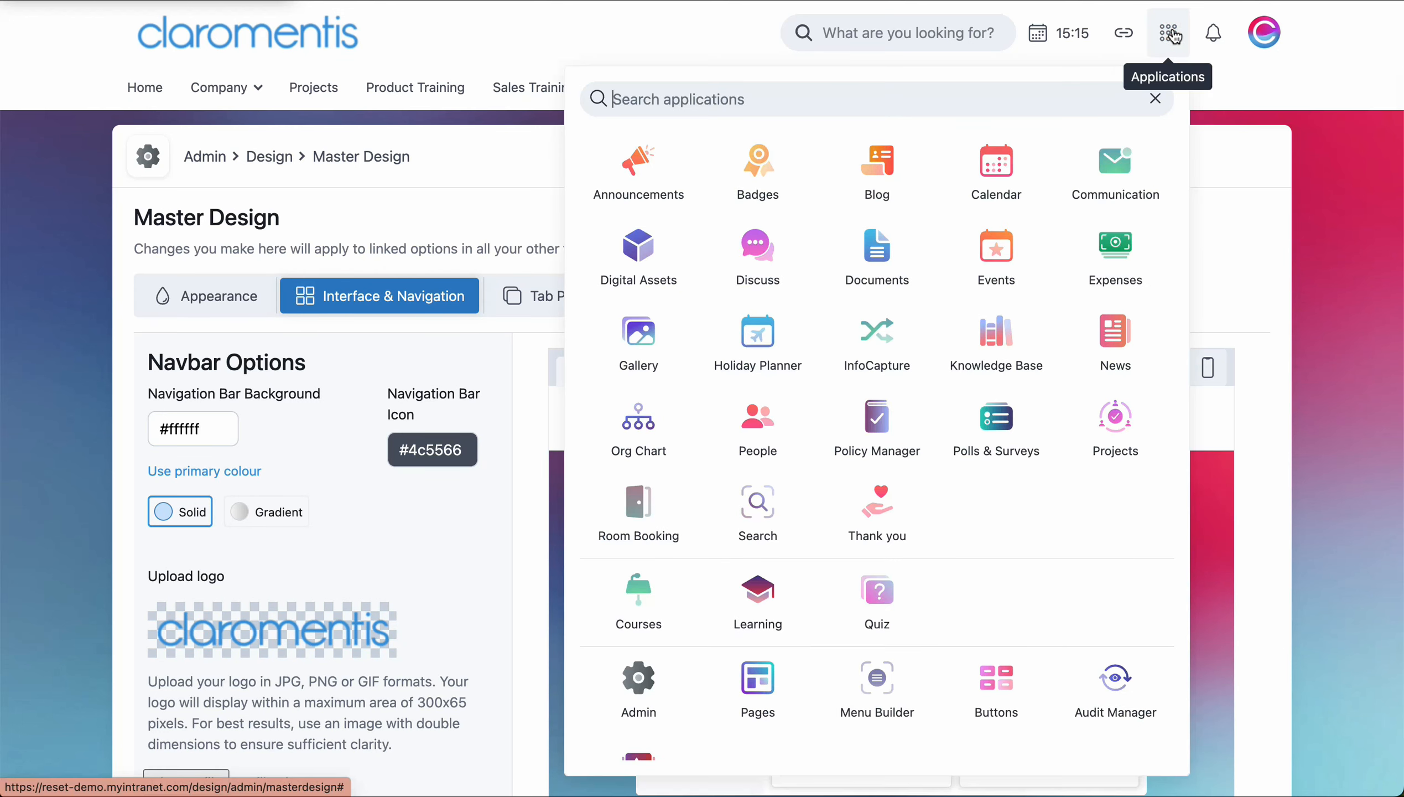
type("men")
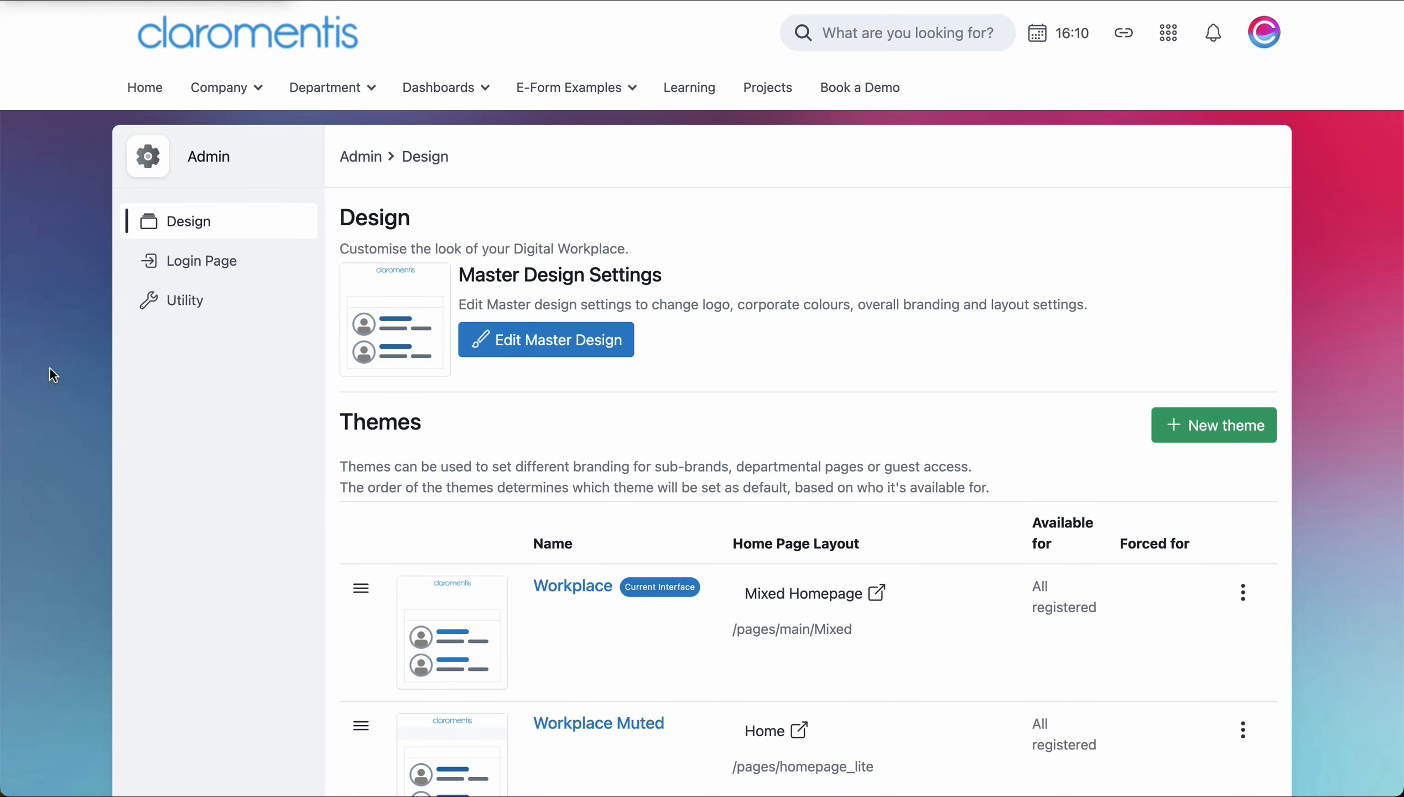
- Create a theme named New Theme in the Design area and make it available for All registered
scroll(49, 367, "down", 5)
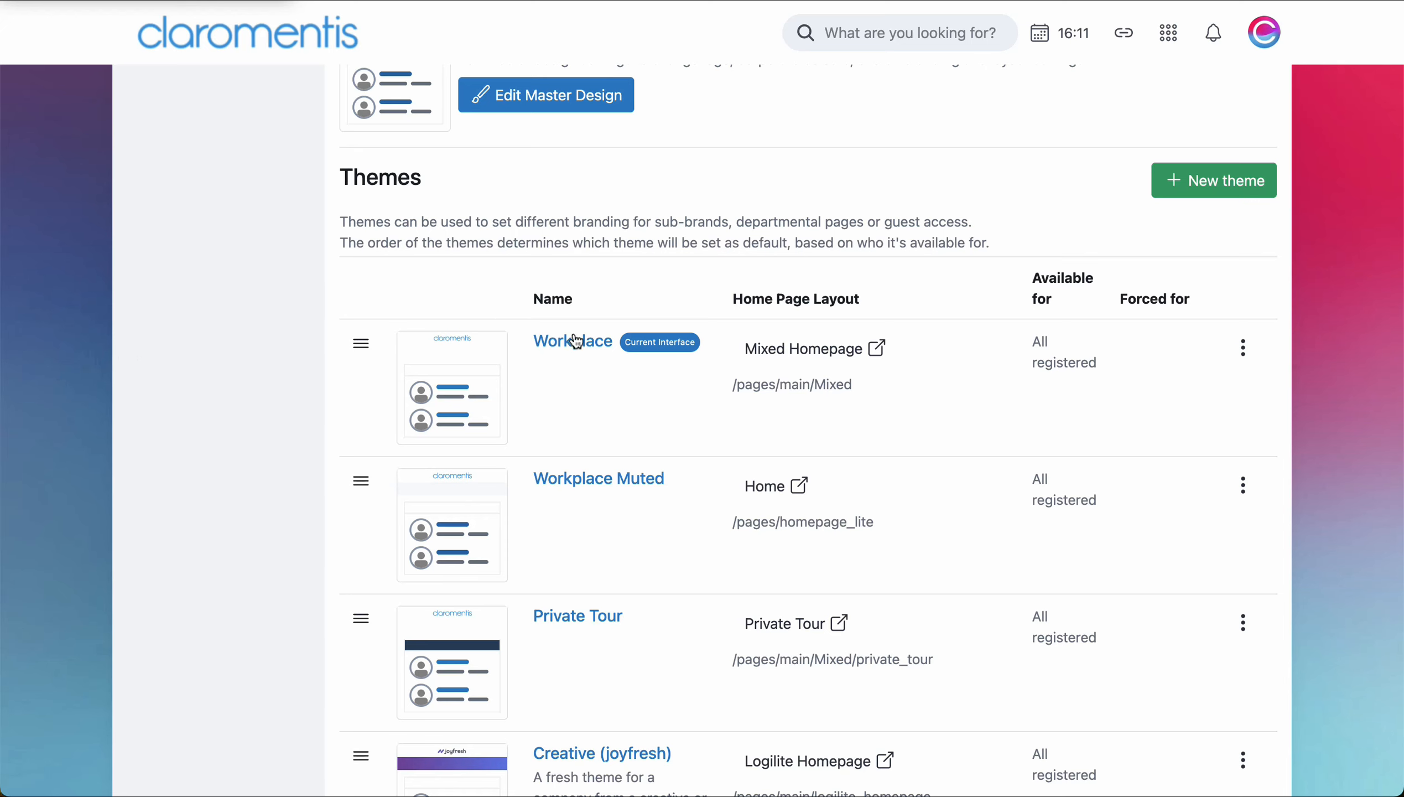
left_click(1180, 177)
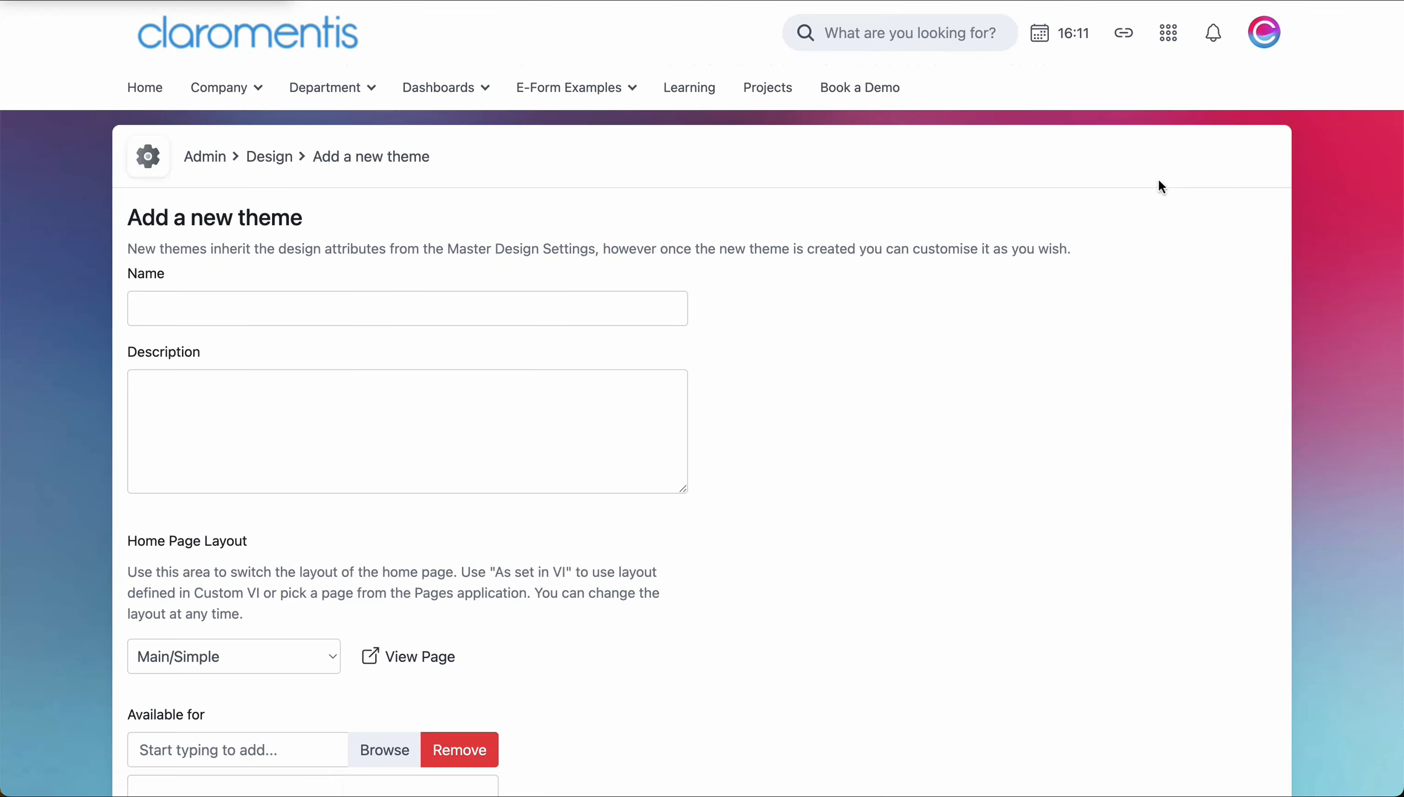
left_click(615, 310)
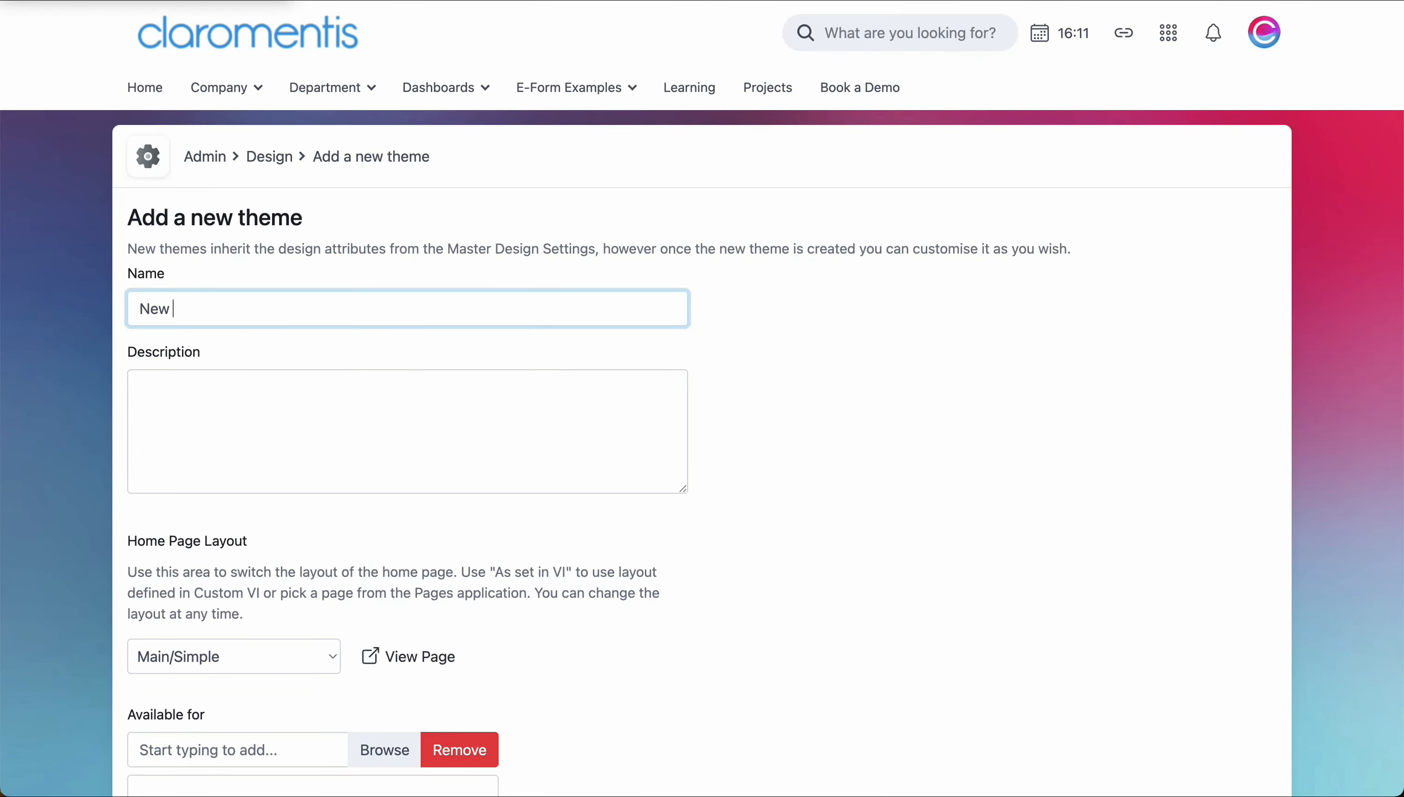
left_click(497, 521)
scroll(497, 522, "down", 5)
type("All")
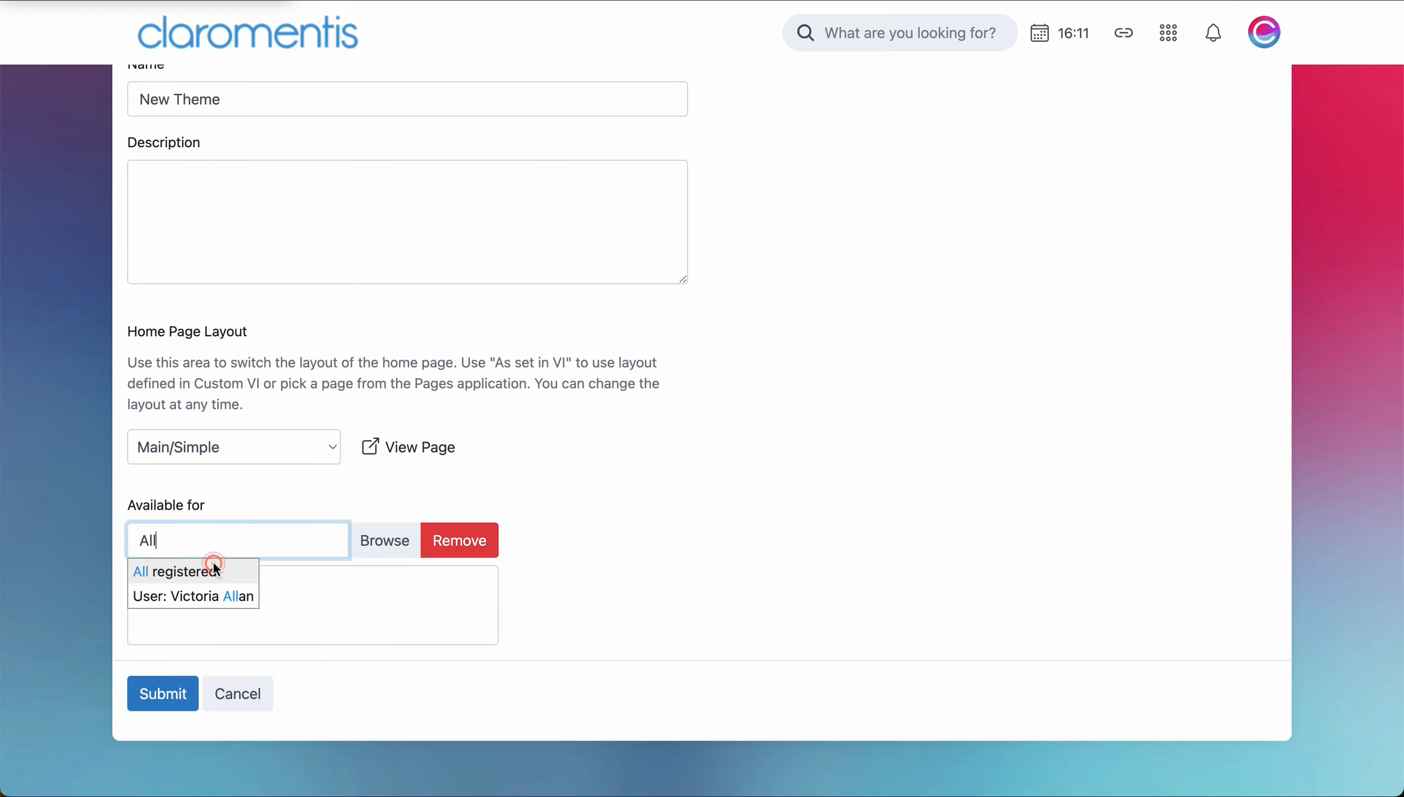
left_click(213, 562)
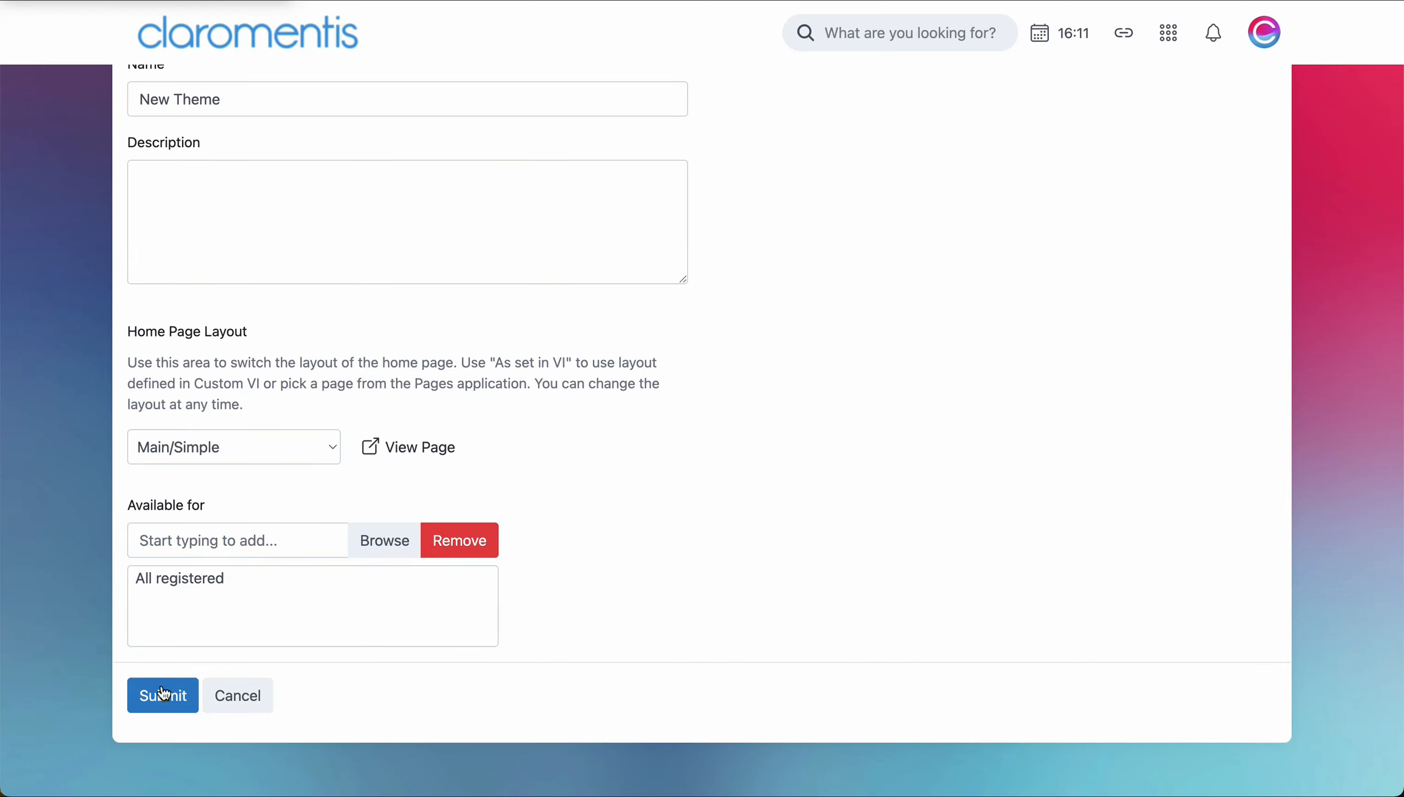
left_click(161, 695)
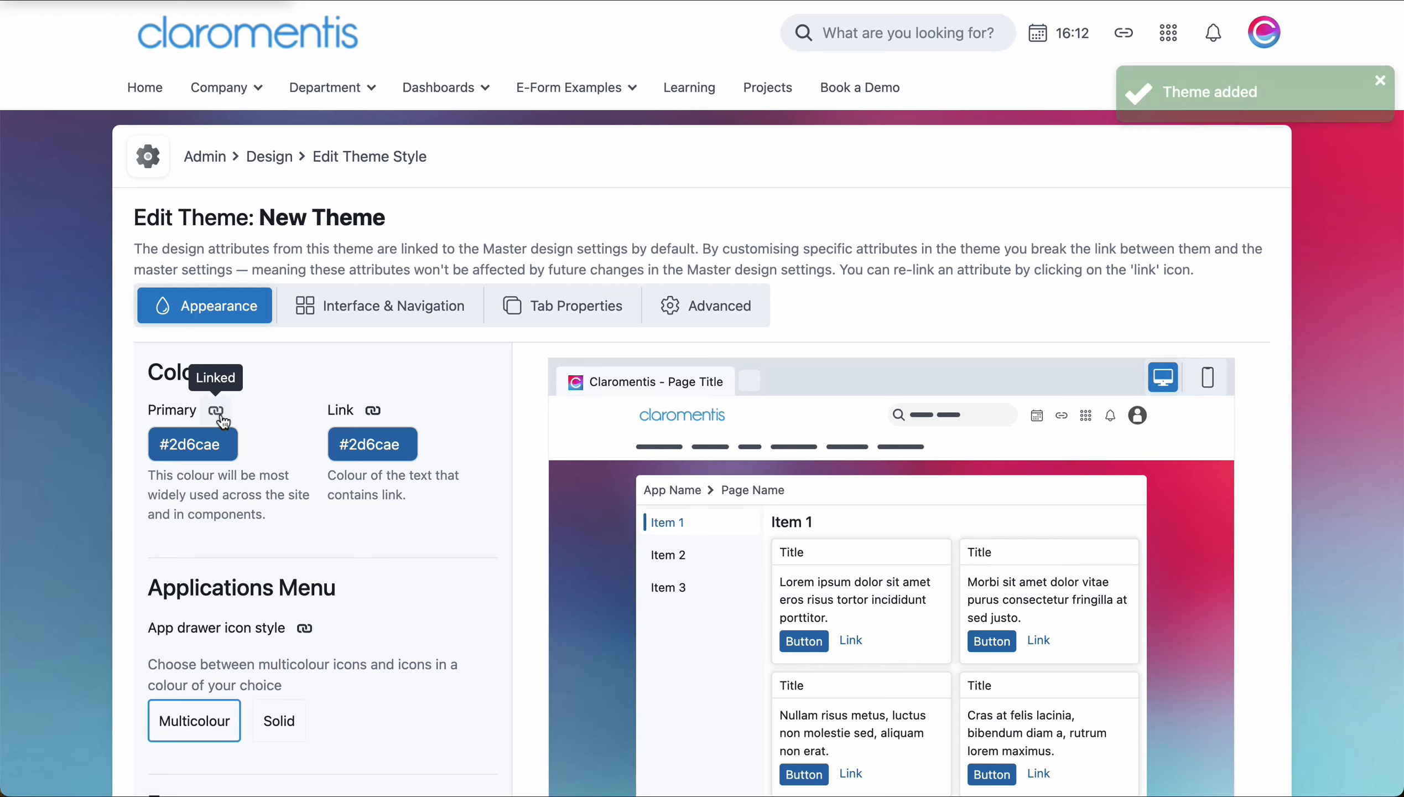
- Unlink New Theme's primary colour from the master design settings and link the attribute back
left_click(221, 416)
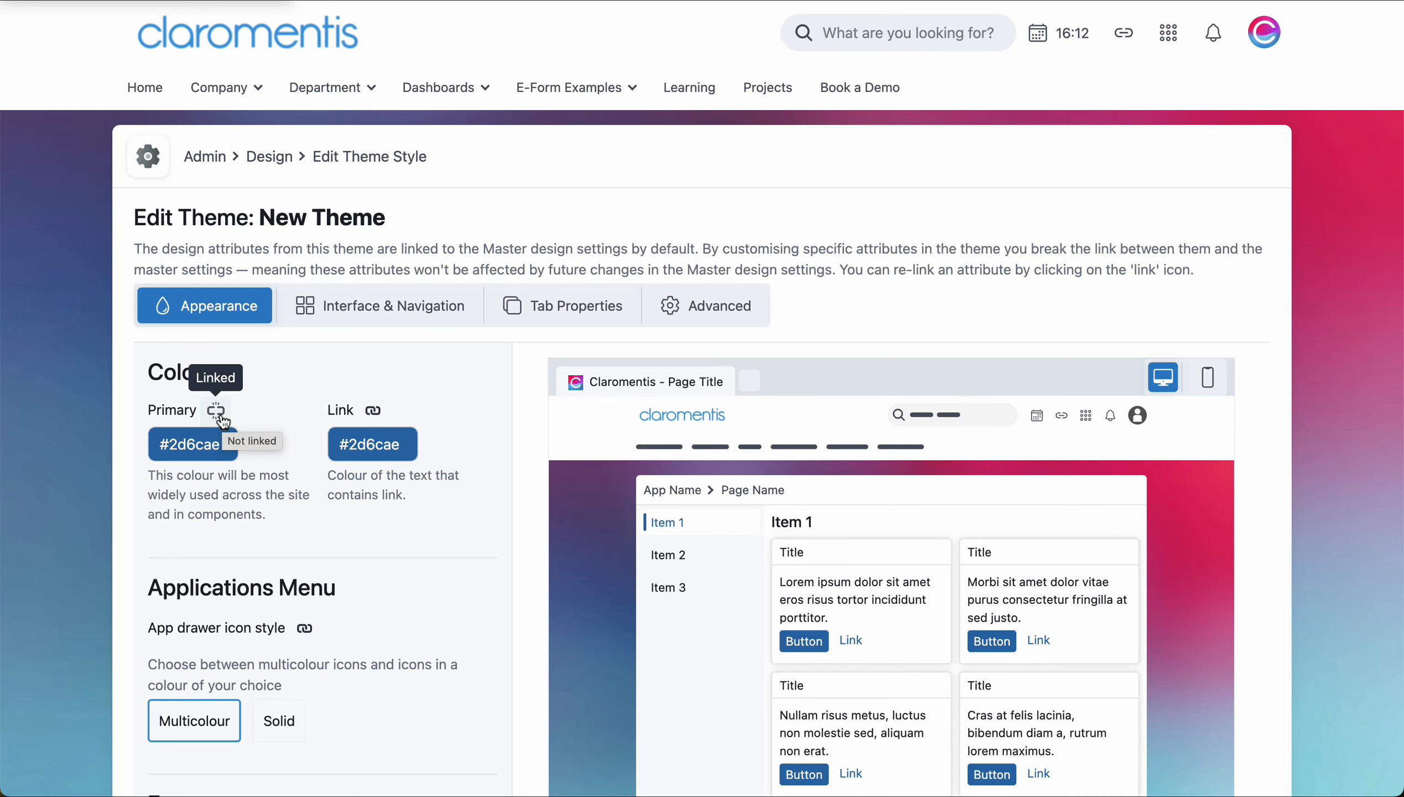
left_click(221, 415)
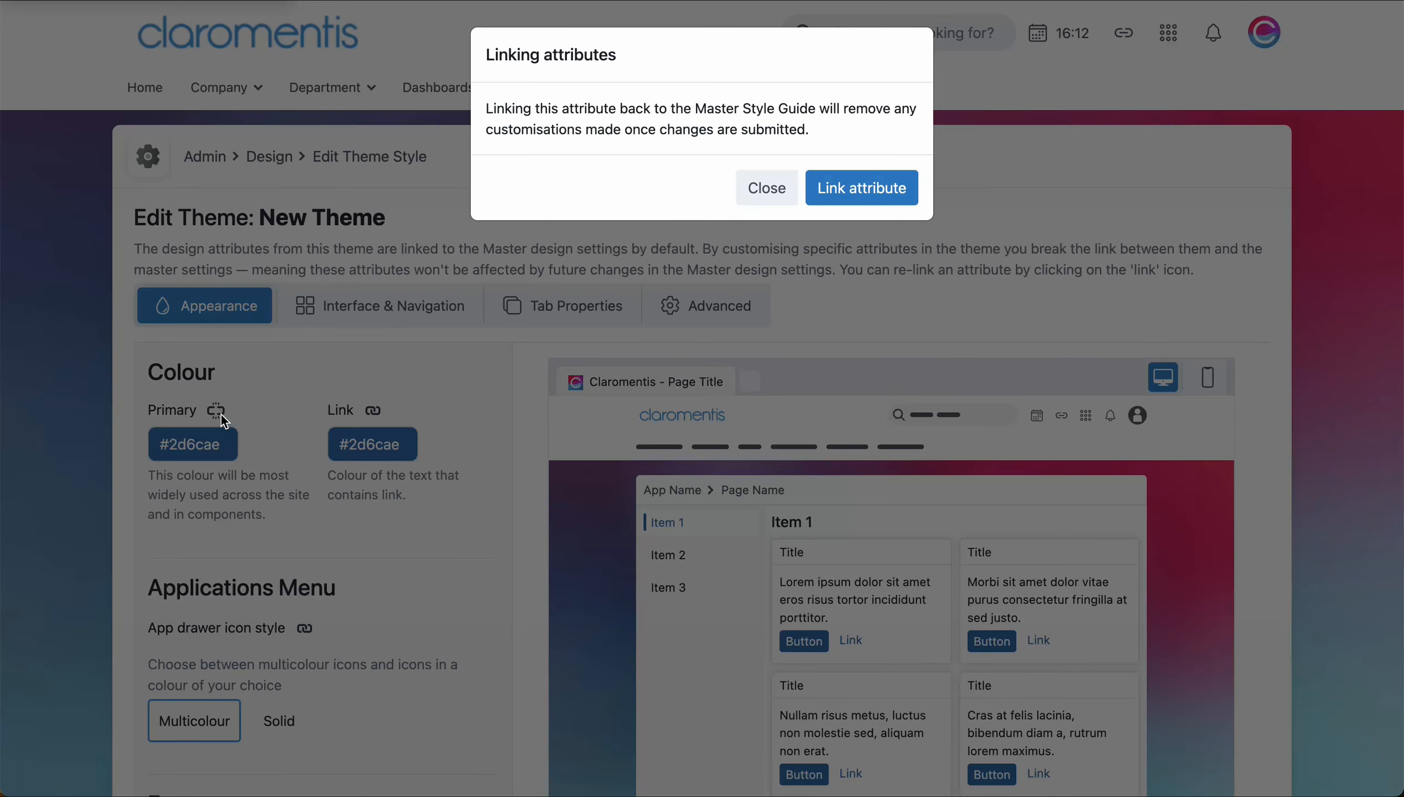
left_click(836, 190)
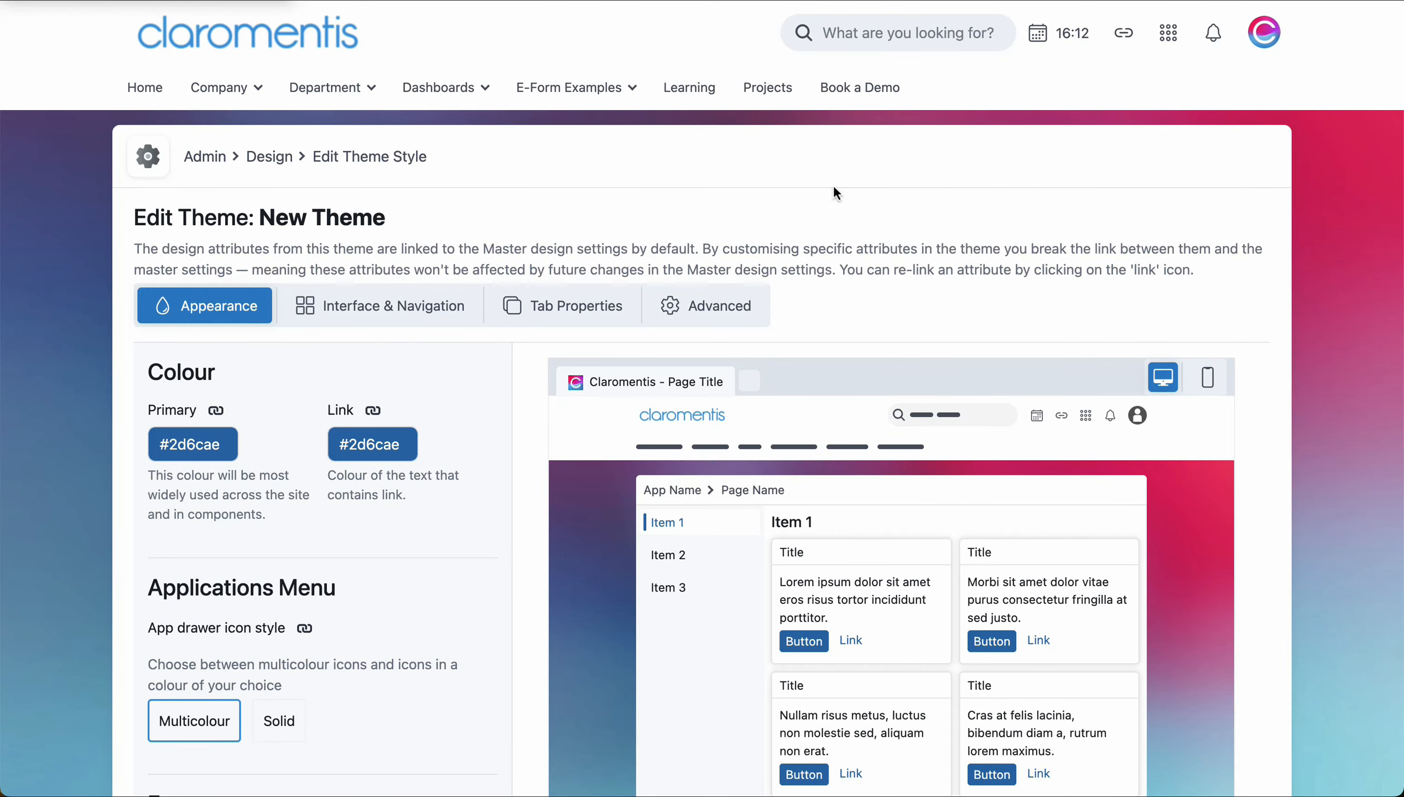
- Examine New Theme's appearance settings and their links to the master design, from colours to styling, and return to the Design page
scroll(450, 494, "down", 5)
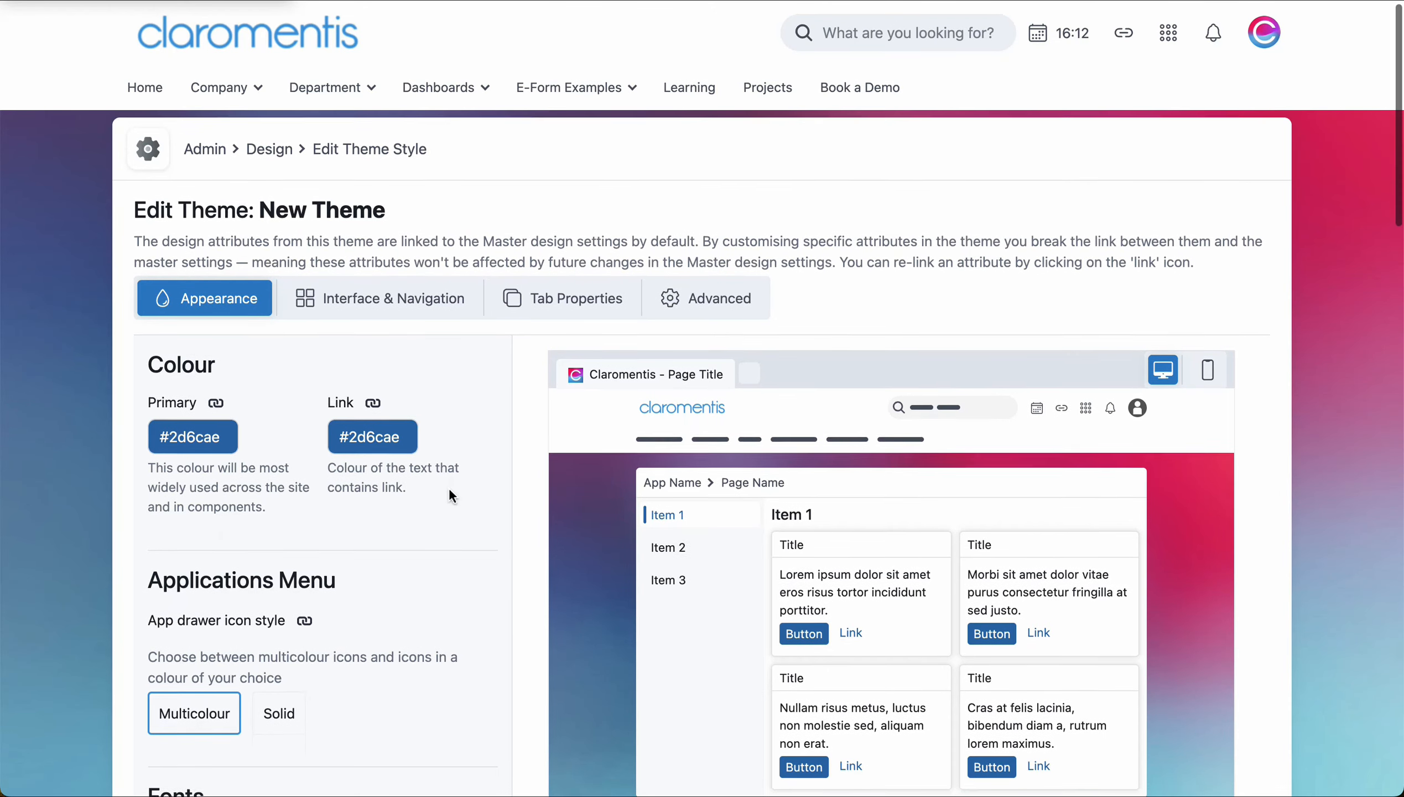
scroll(449, 487, "down", 7)
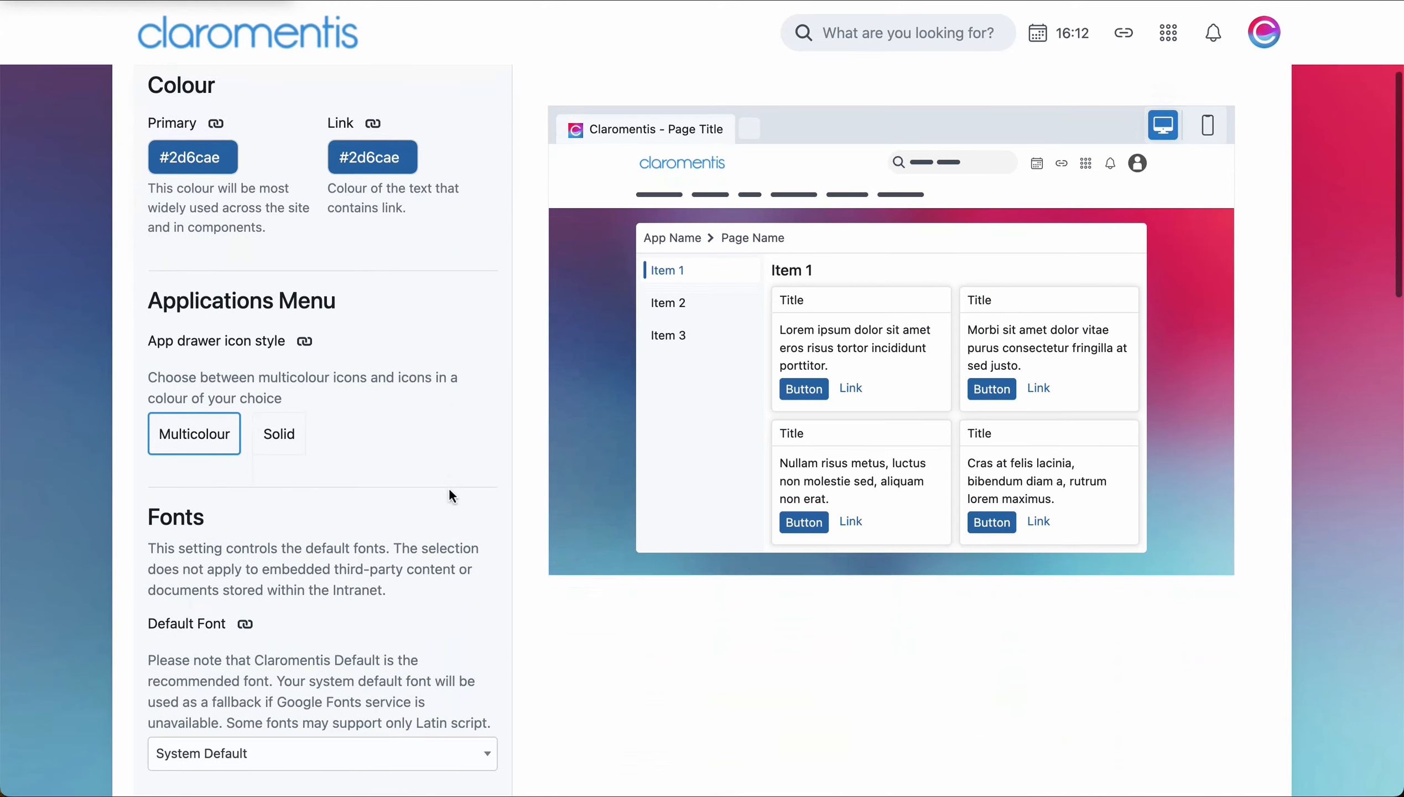
scroll(450, 490, "down", 9)
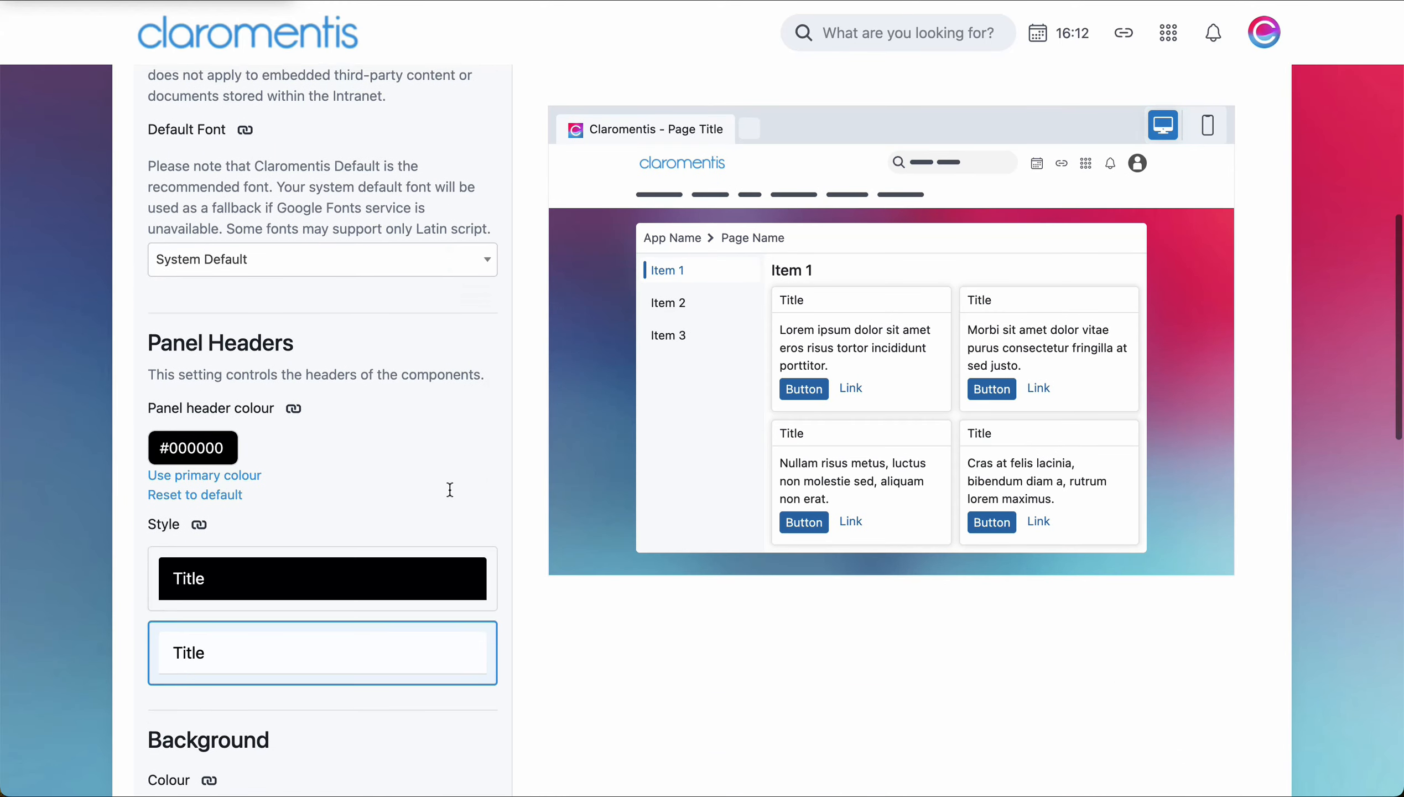
scroll(450, 491, "down", 9)
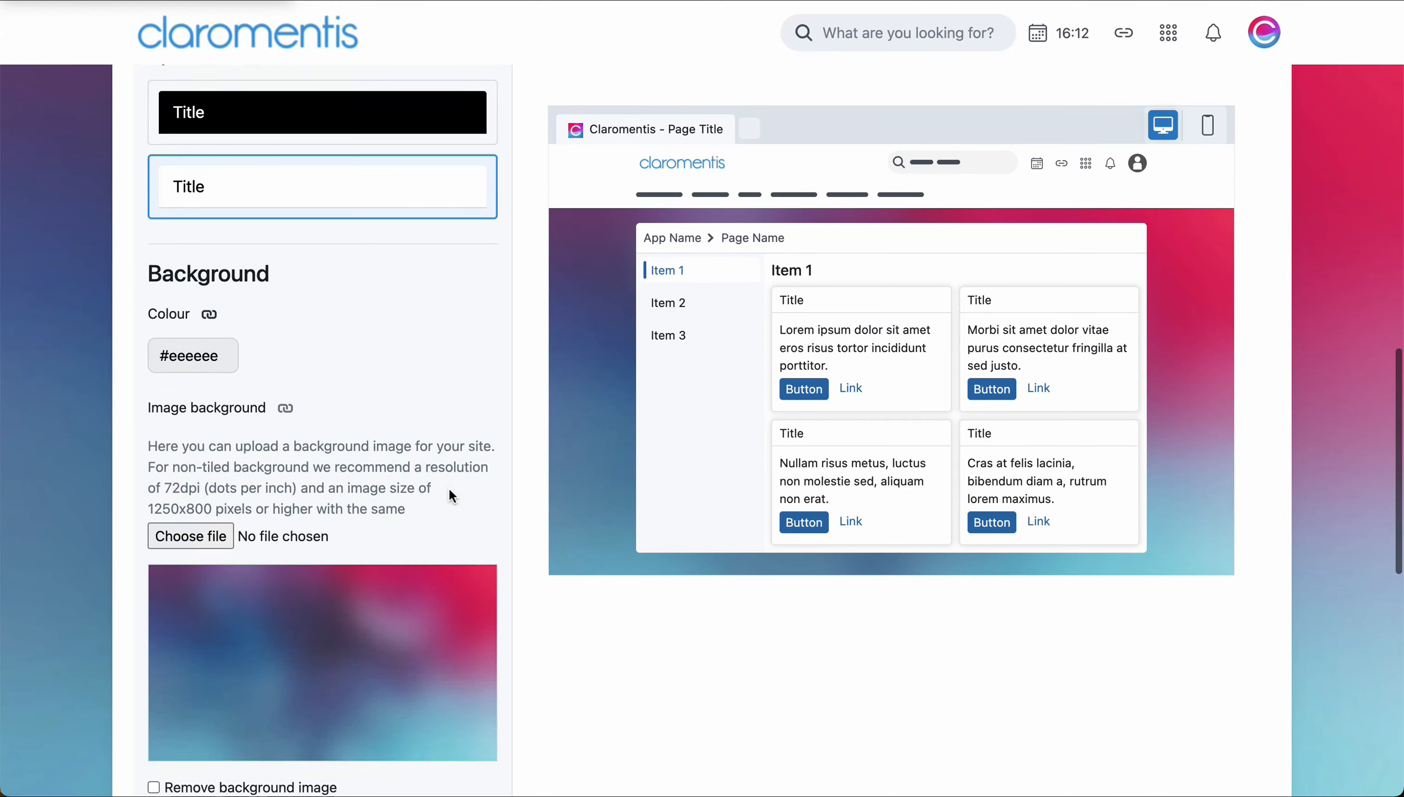
scroll(450, 491, "down", 7)
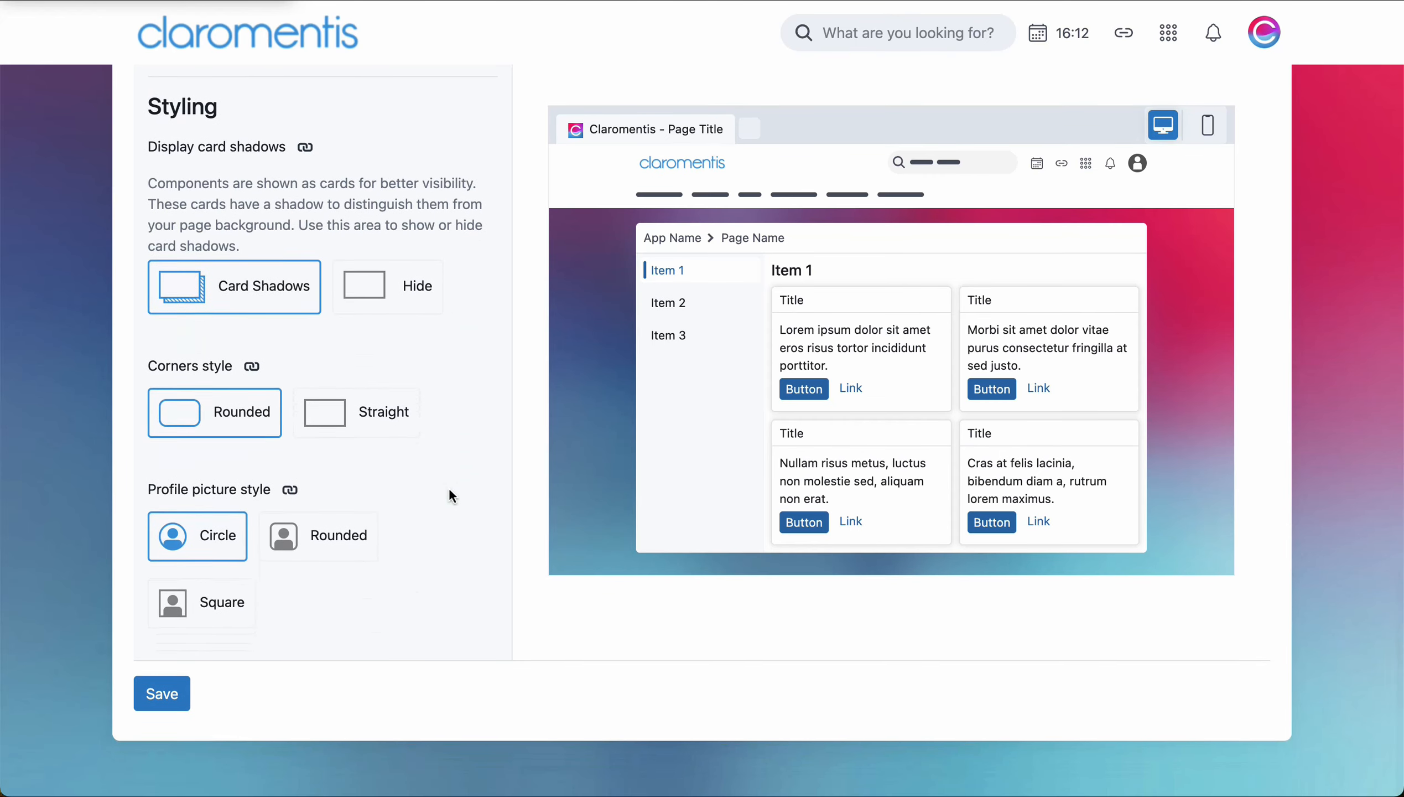
scroll(452, 495, "up", 8)
scroll(451, 493, "up", 20)
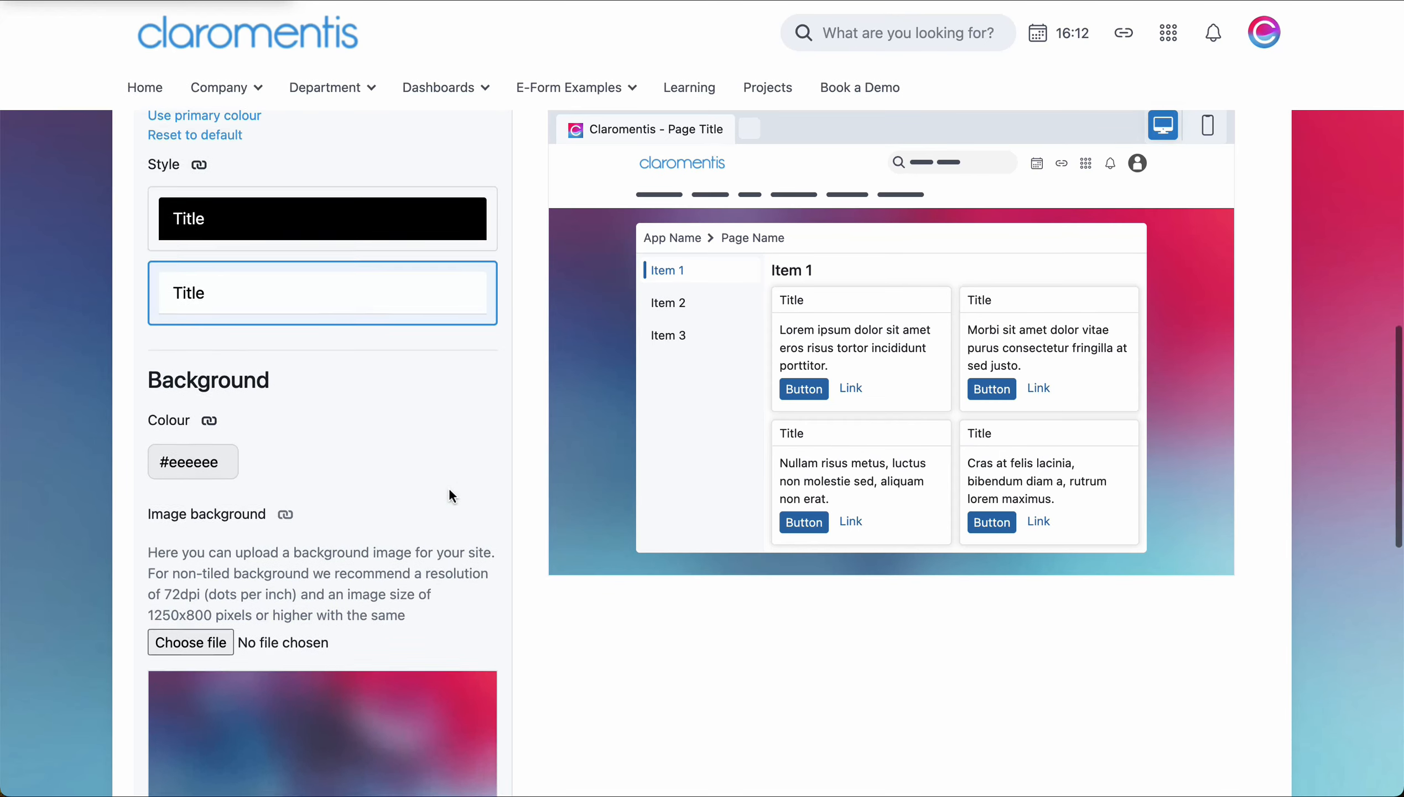
scroll(450, 493, "up", 5)
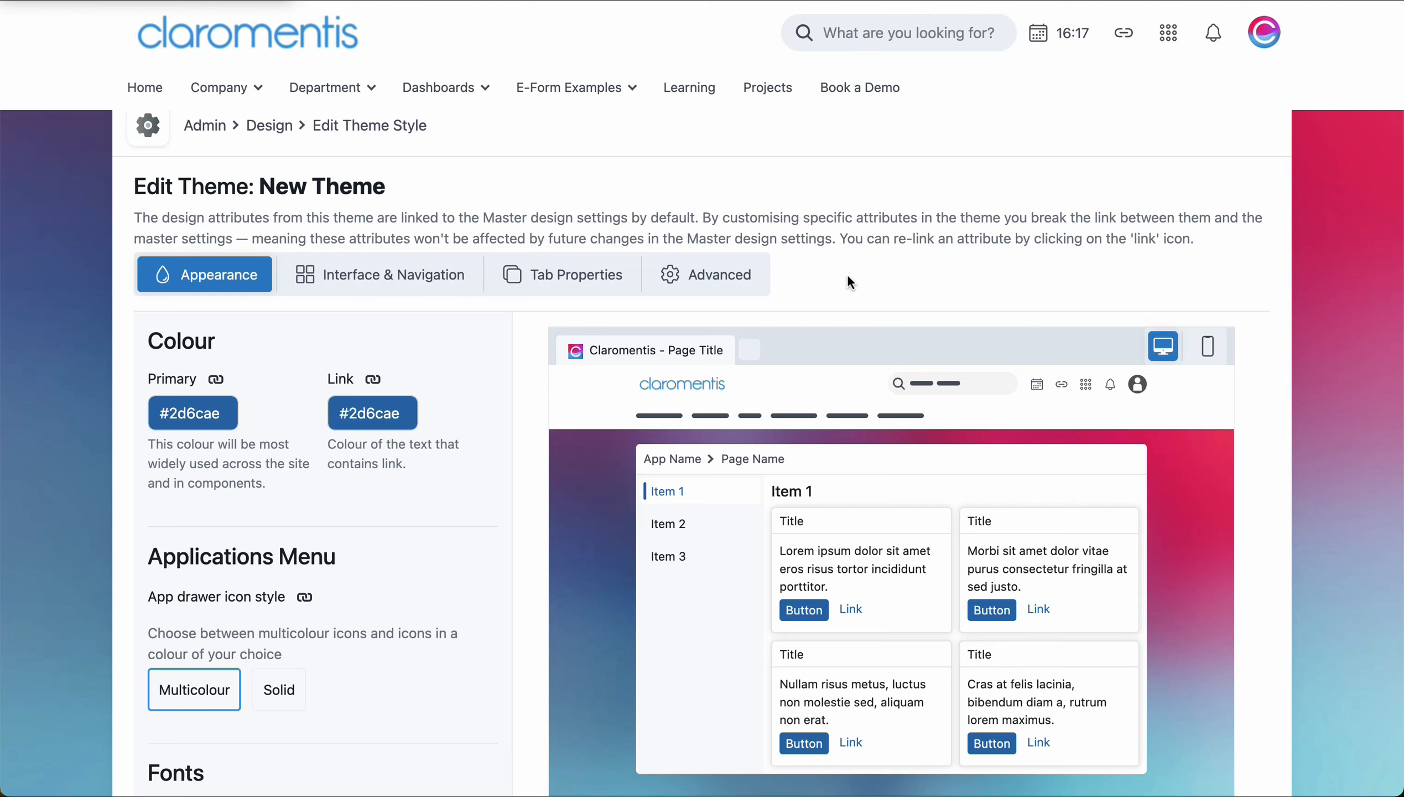
left_click(271, 127)
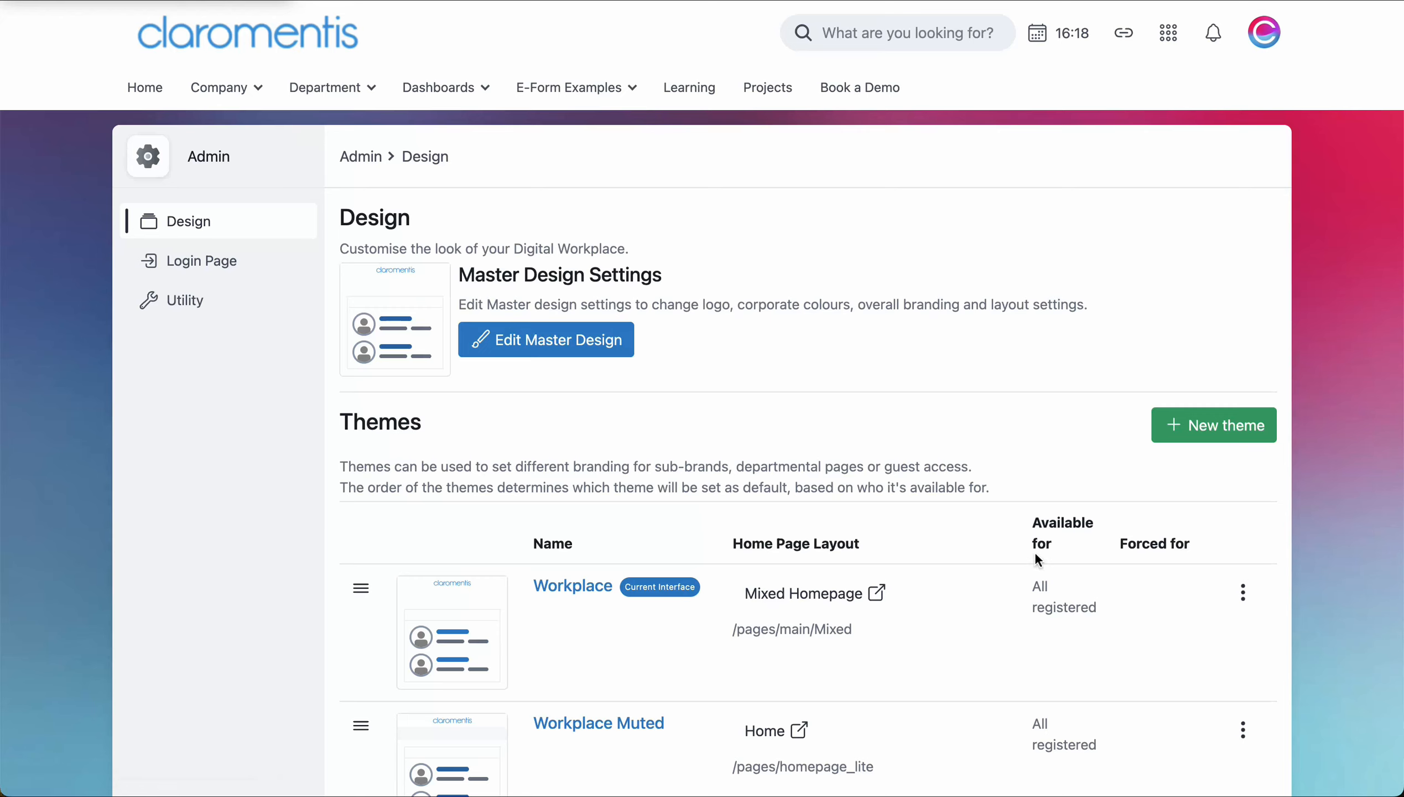
- Switch the account's own interface theme to Workplace Muted in the personal settings, save it and open the home page
scroll(1094, 613, "down", 10)
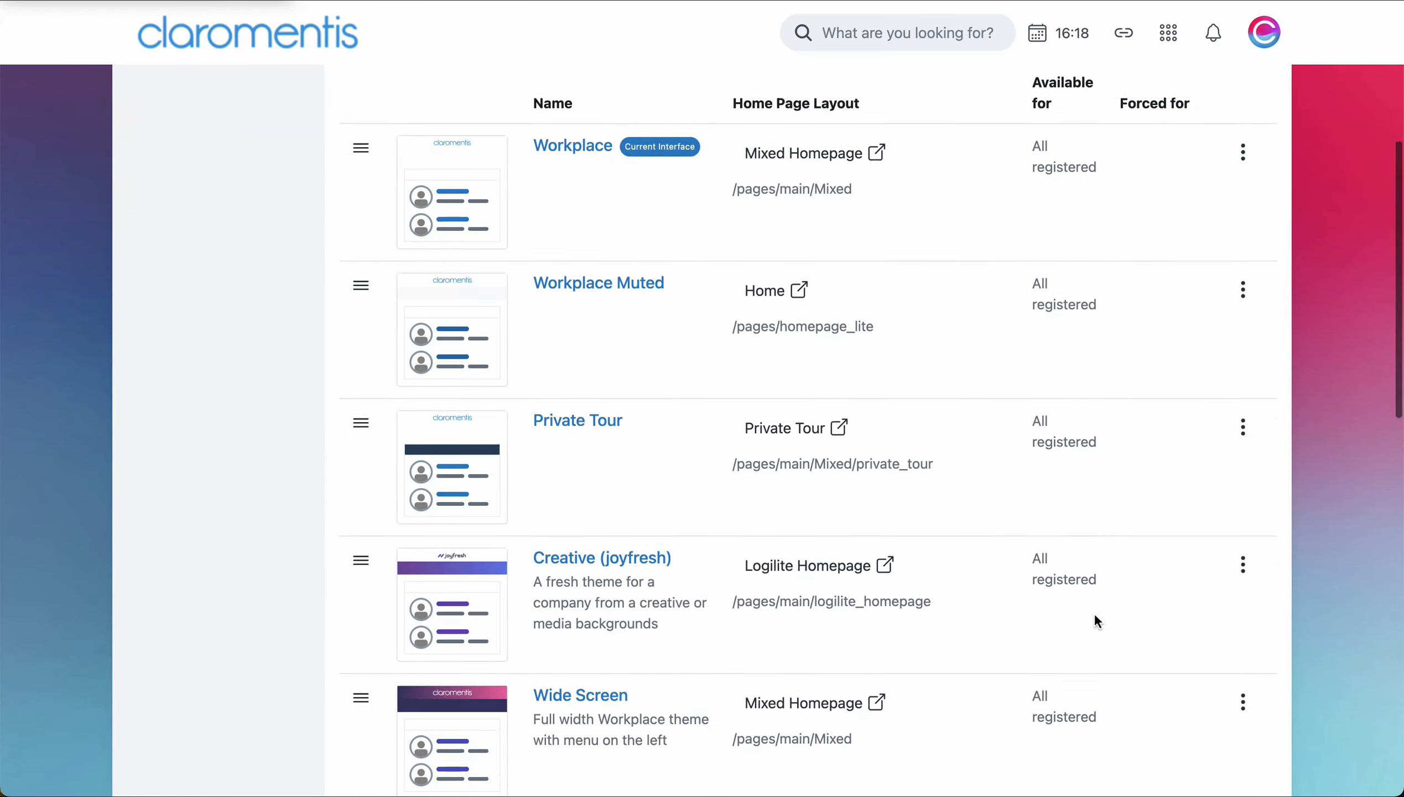
scroll(1094, 612, "up", 8)
scroll(1094, 613, "up", 3)
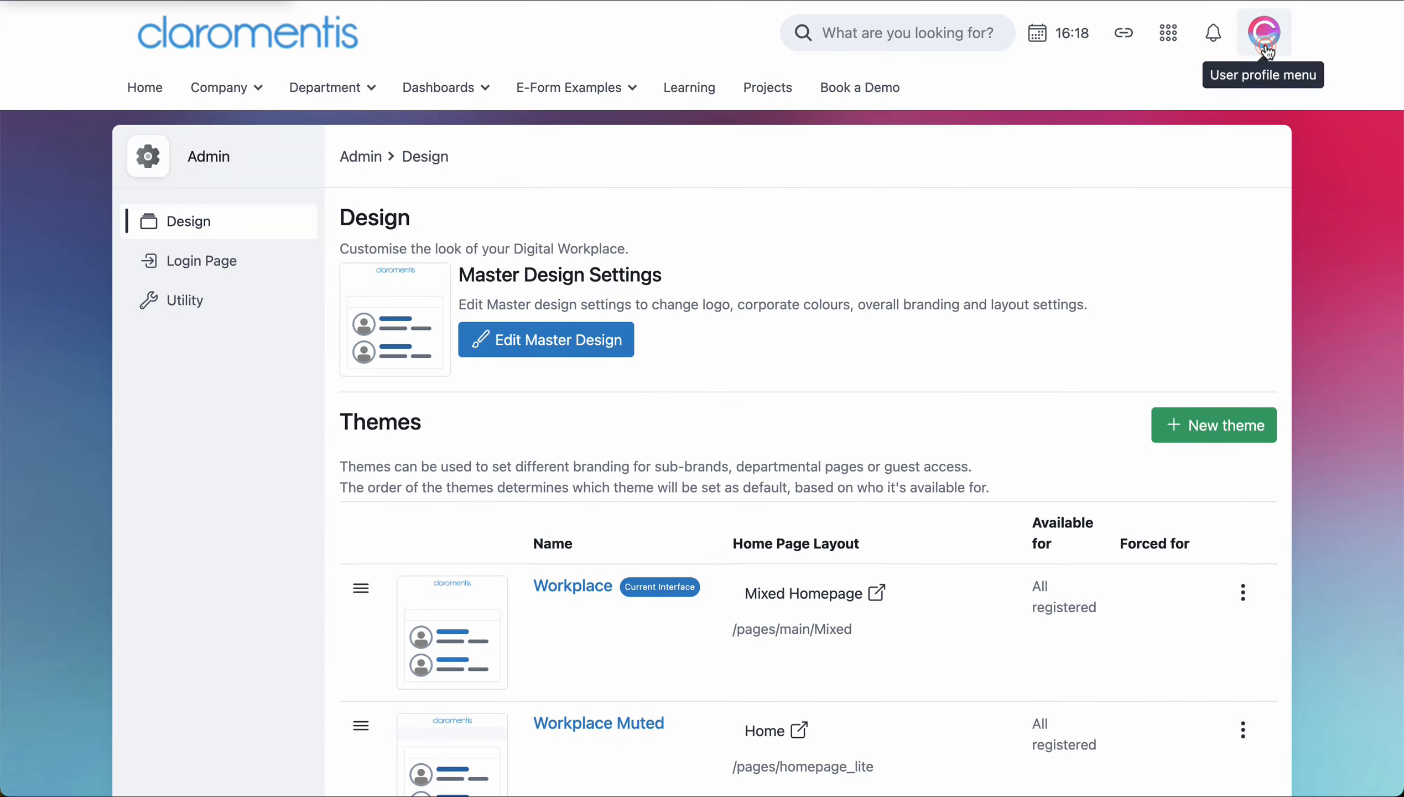
left_click(1264, 32)
left_click(1164, 167)
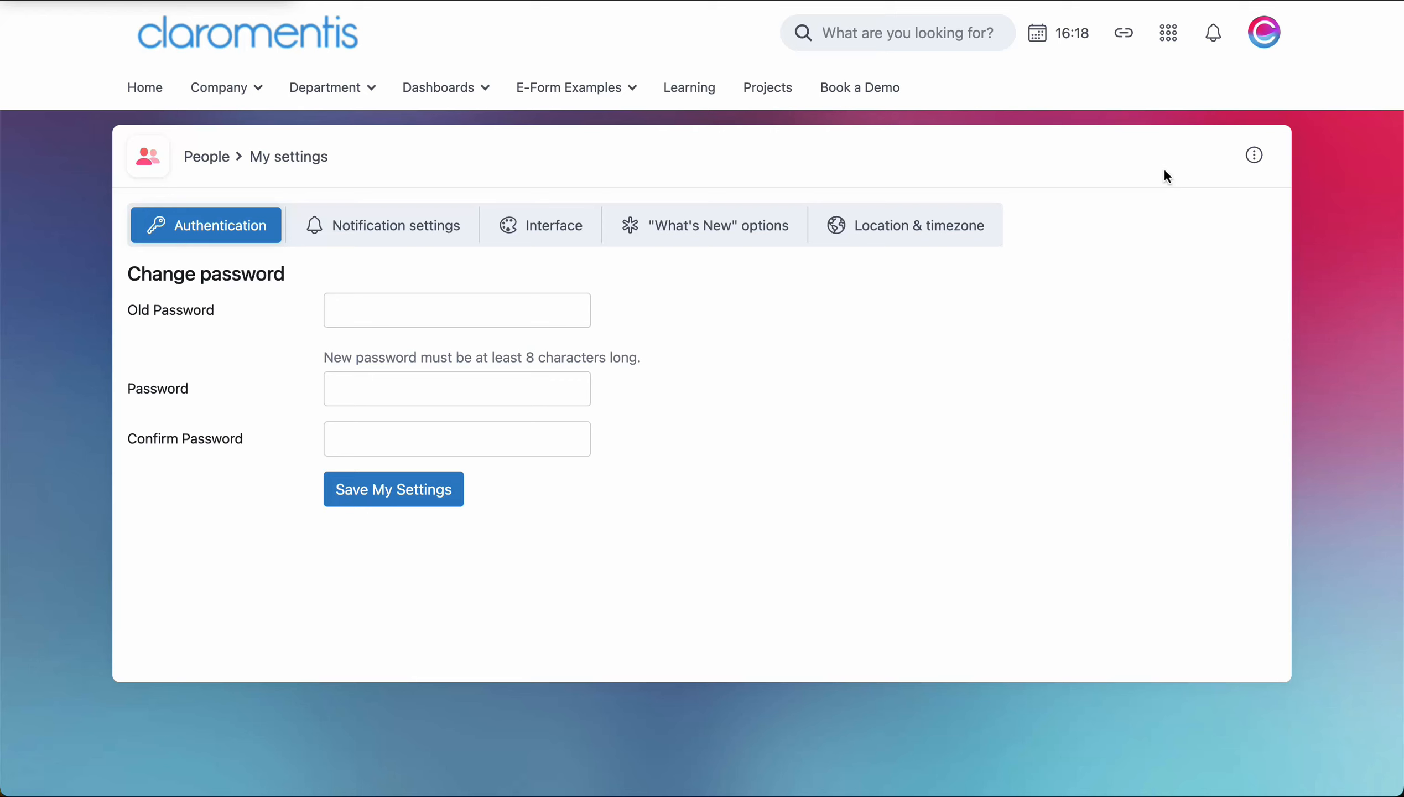
left_click(556, 225)
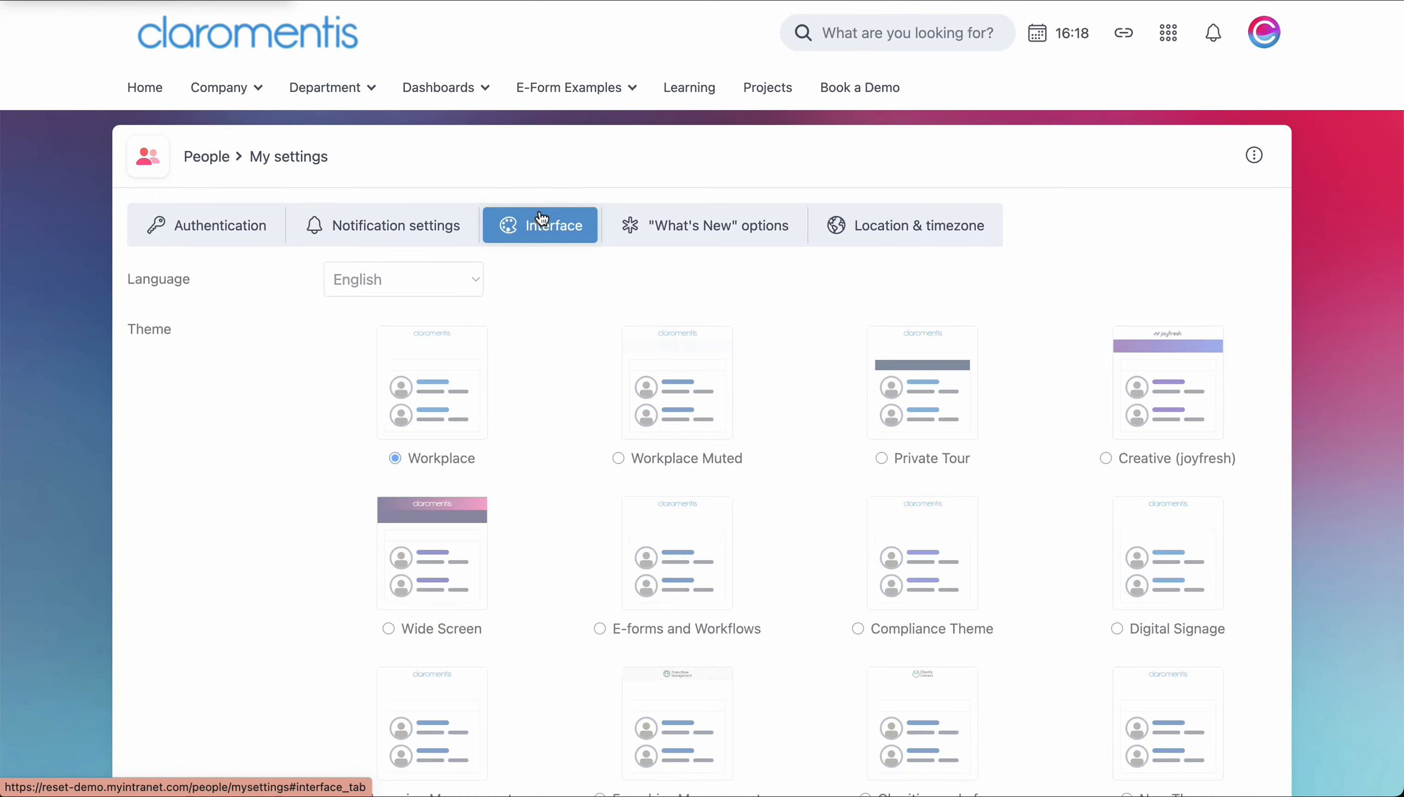
left_click(617, 457)
scroll(566, 485, "down", 5)
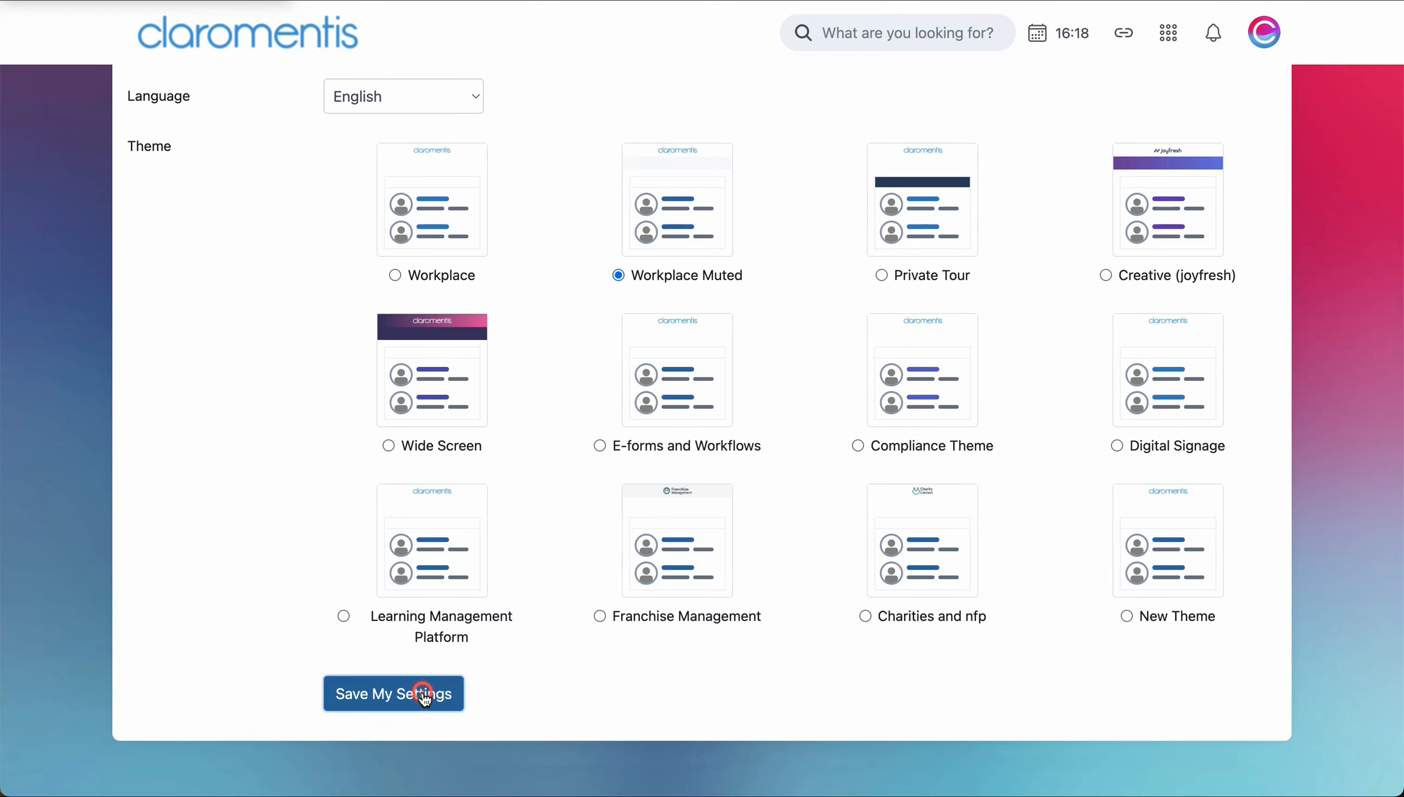
left_click(424, 694)
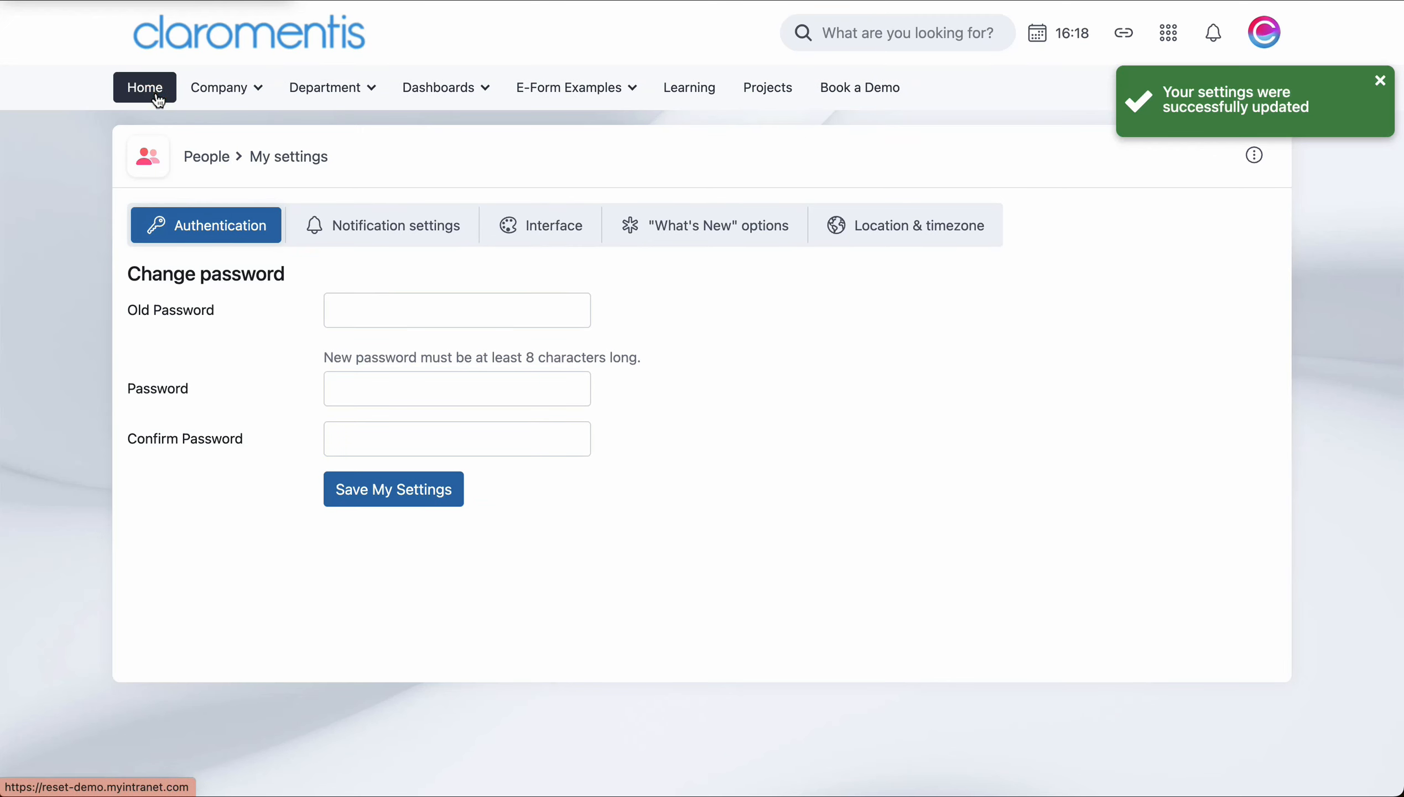
left_click(145, 87)
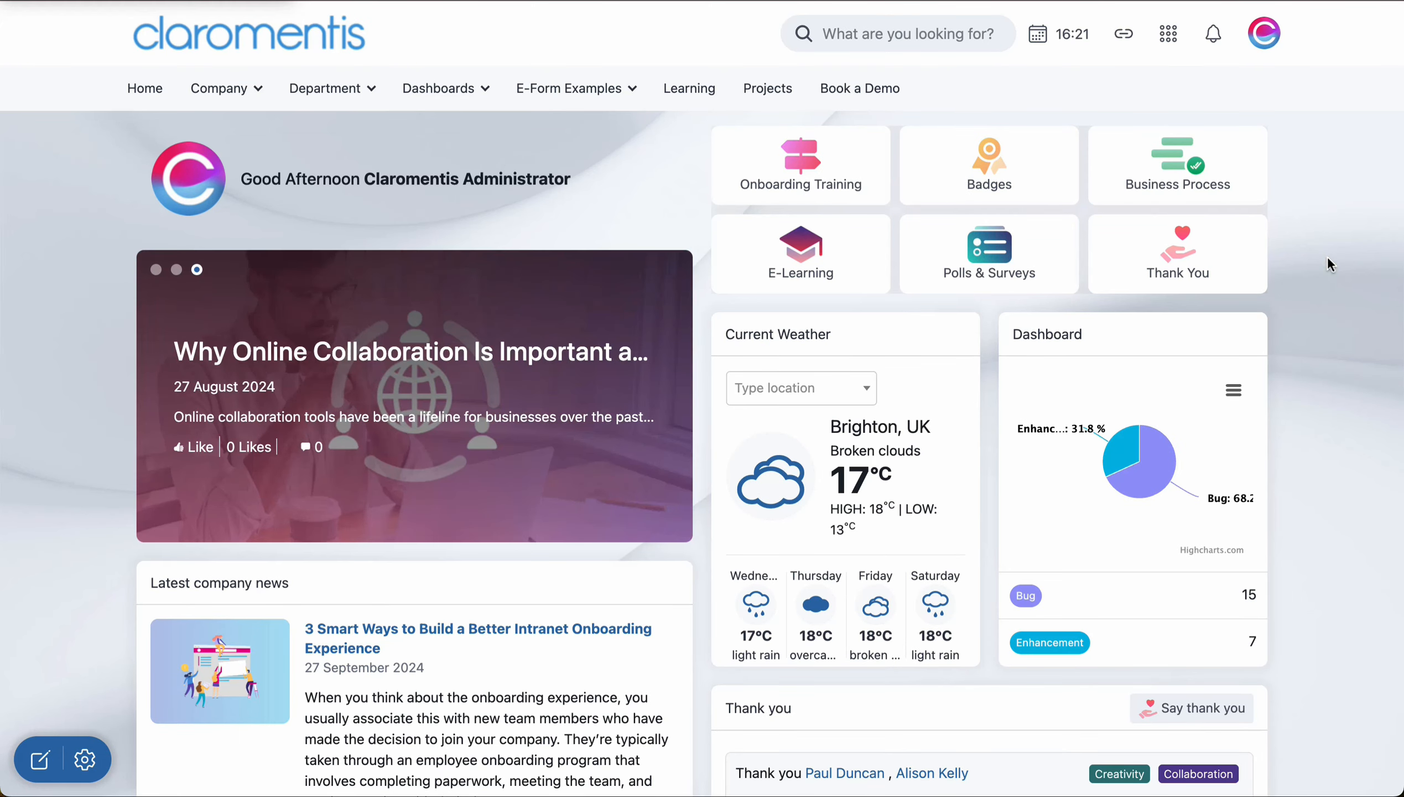
- Find Admin among the applications by searching for "admin", and open its Design area by searching for "desi"
left_click(1168, 34)
type("a")
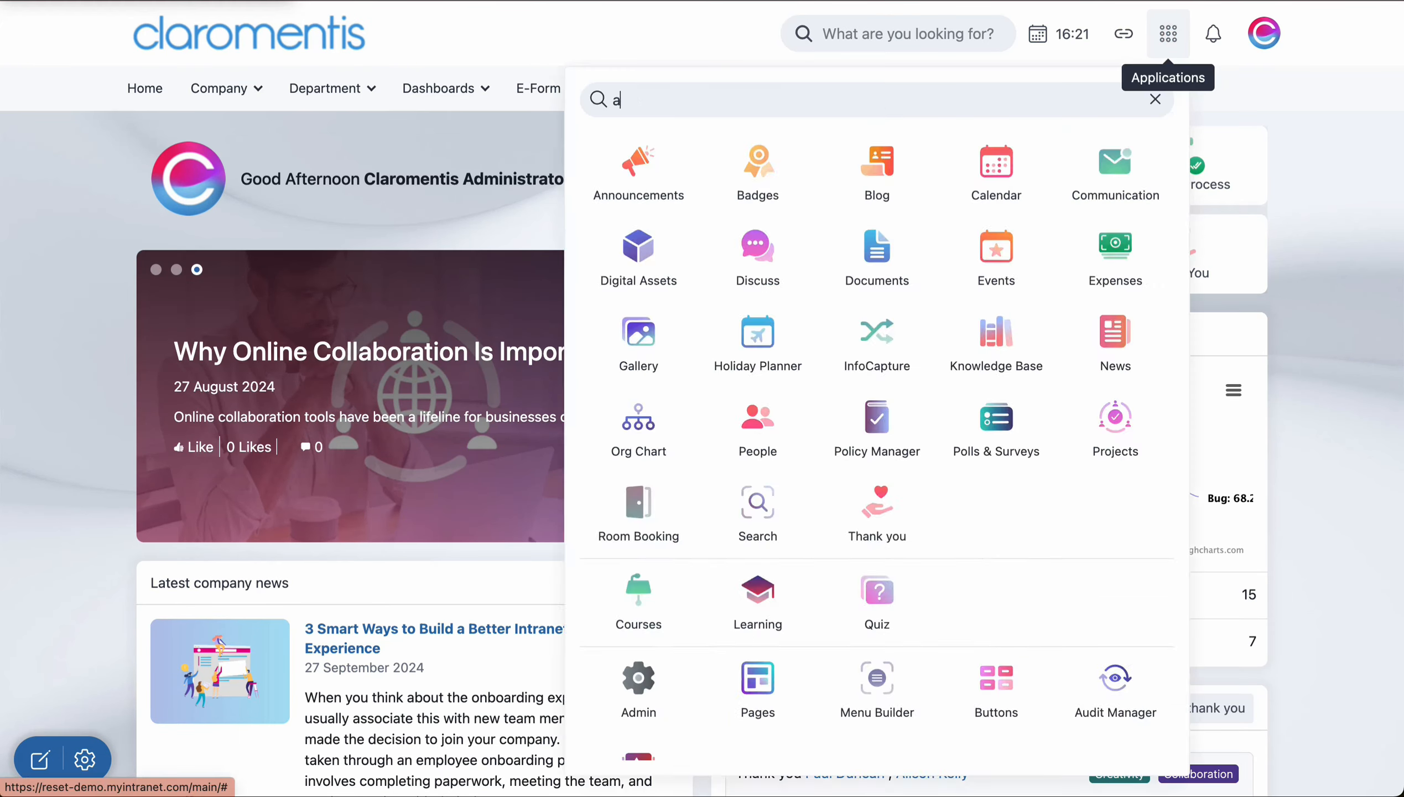
type("dmin")
left_click(635, 153)
type("desi")
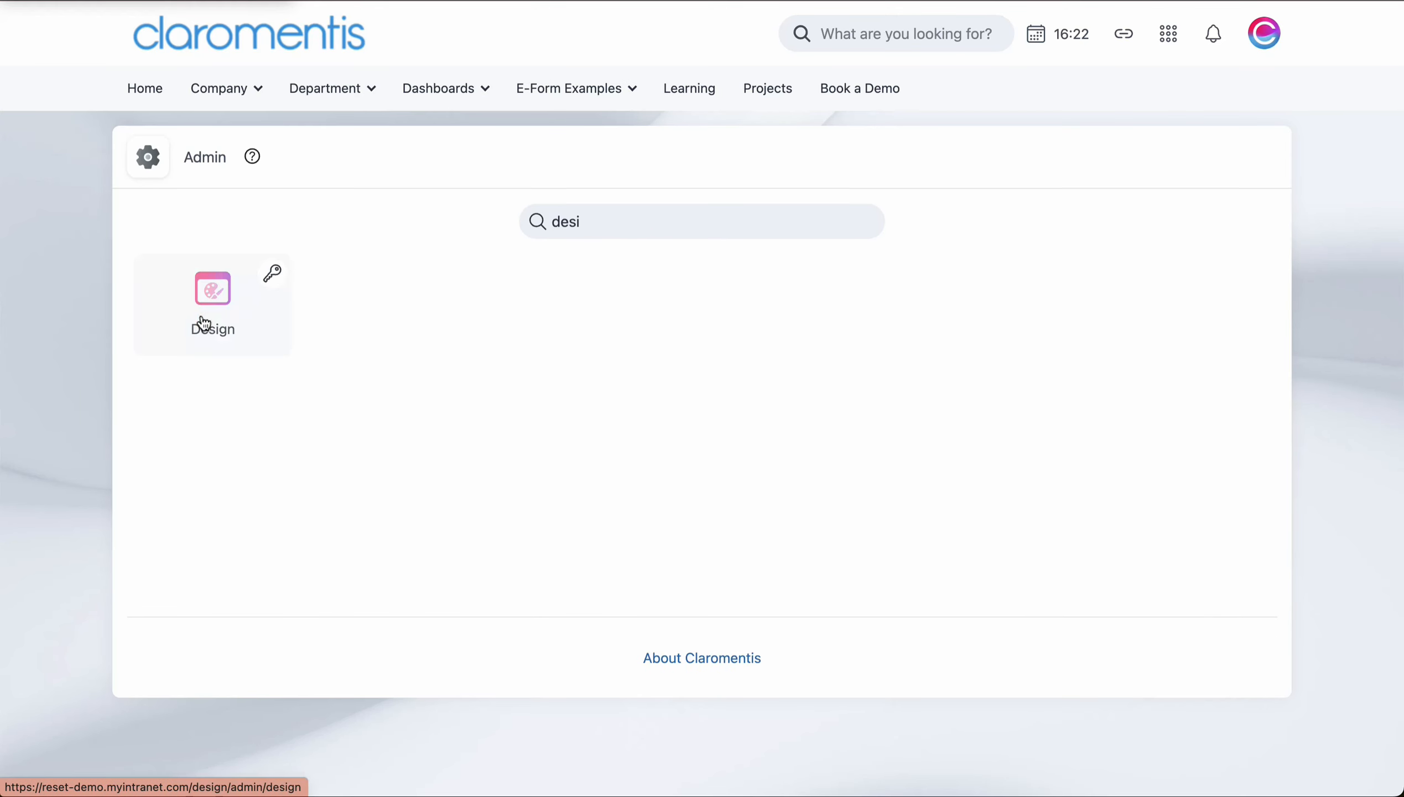
left_click(203, 324)
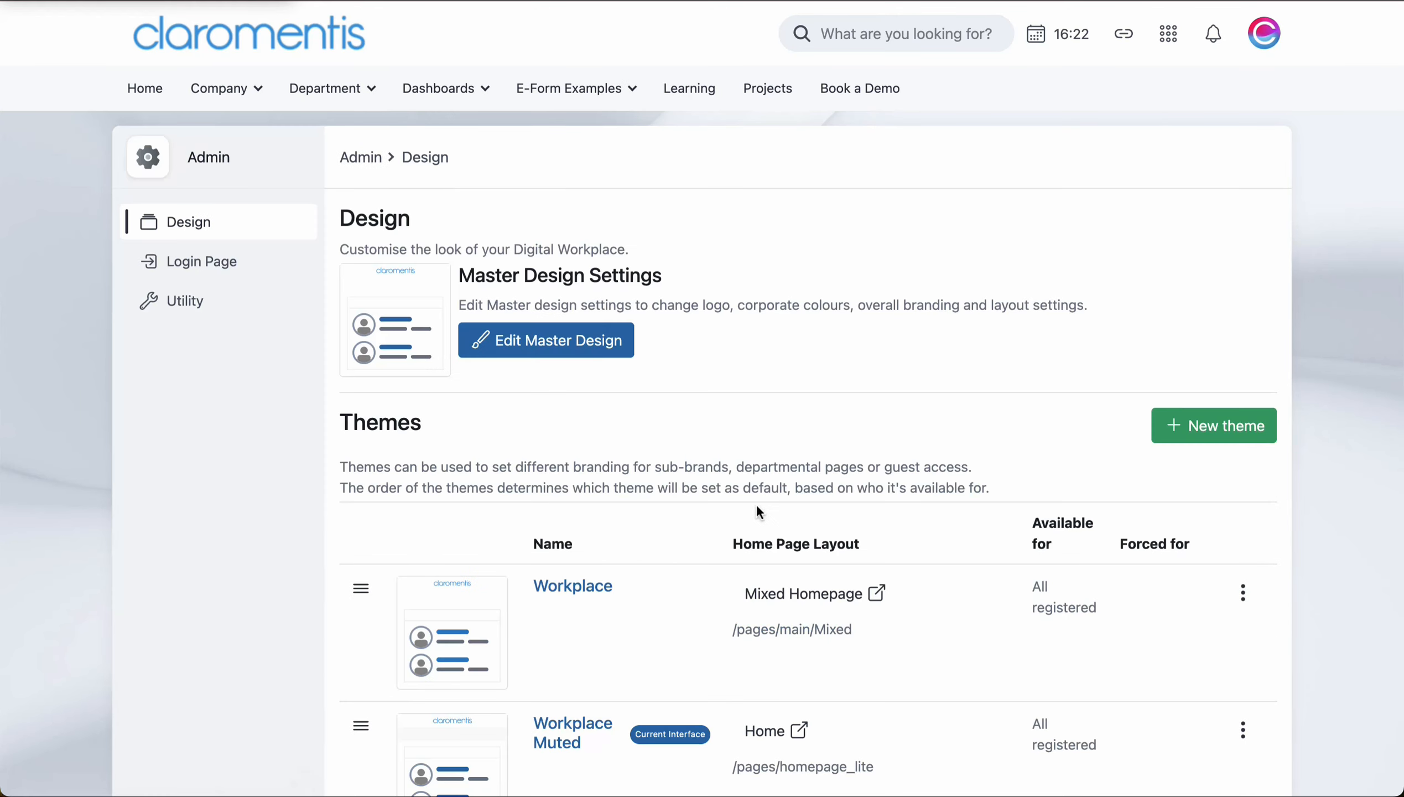
- Force the Workplace theme for the Claromentis Administrator user and move Workplace Muted above Workplace in the theme order
left_click(1244, 592)
left_click(1161, 697)
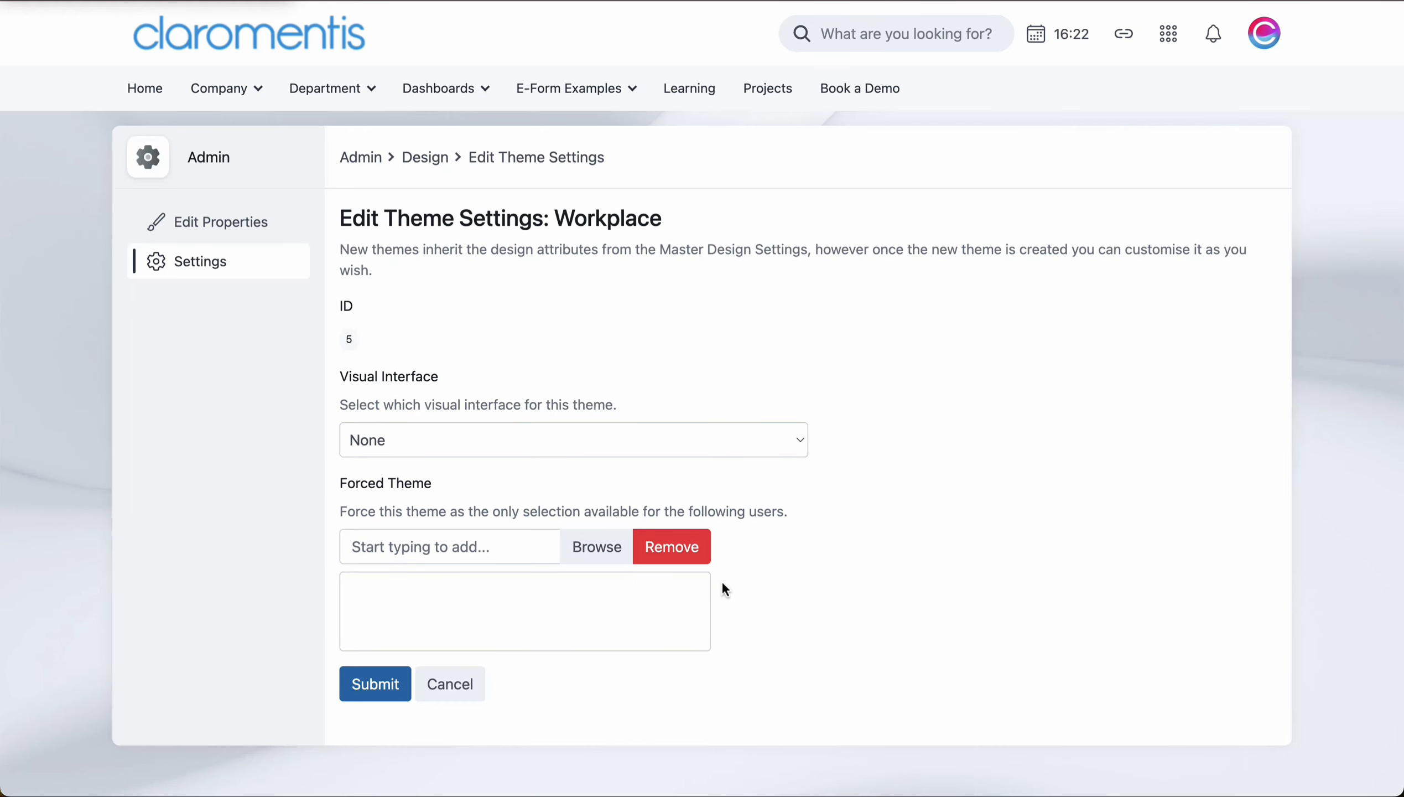
left_click(536, 547)
type("admin")
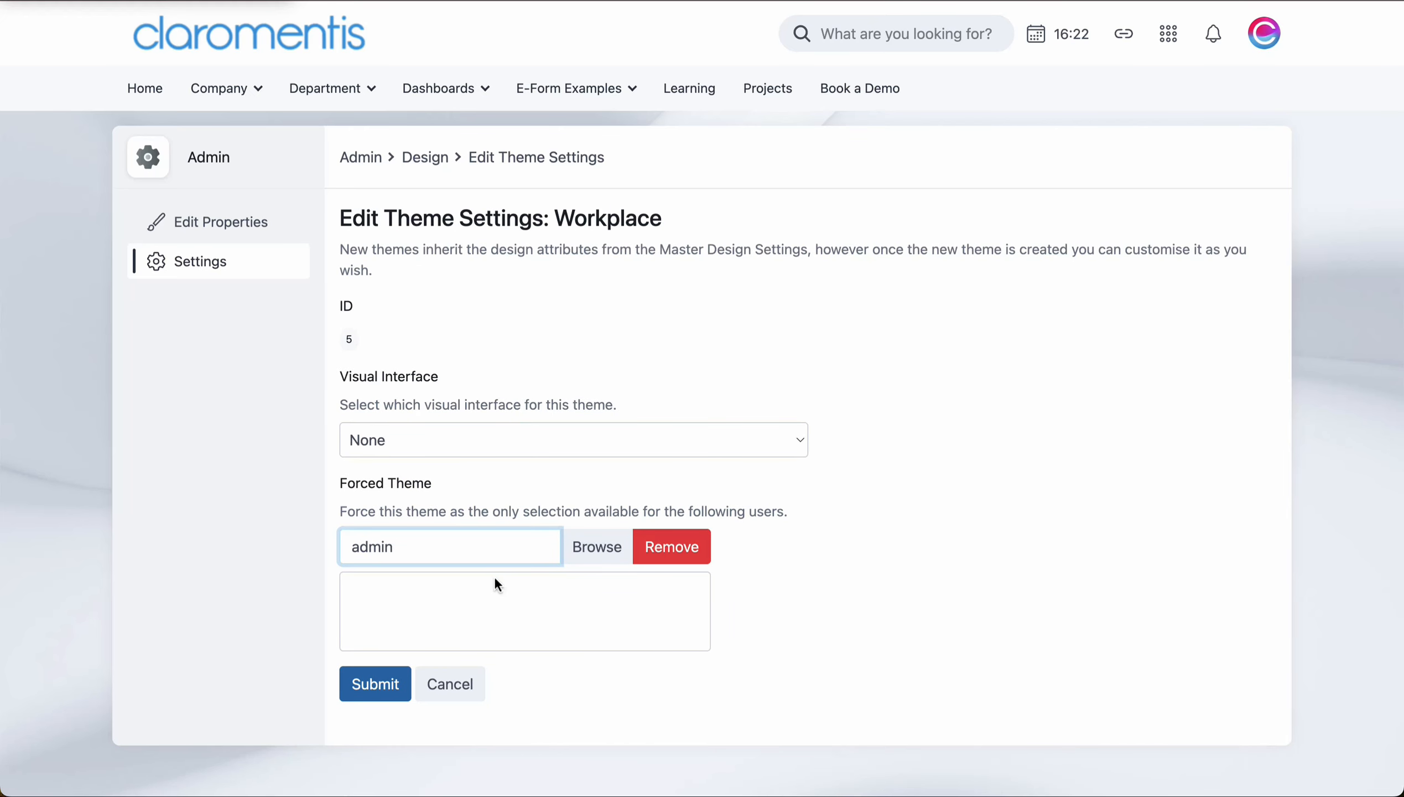
left_click(475, 597)
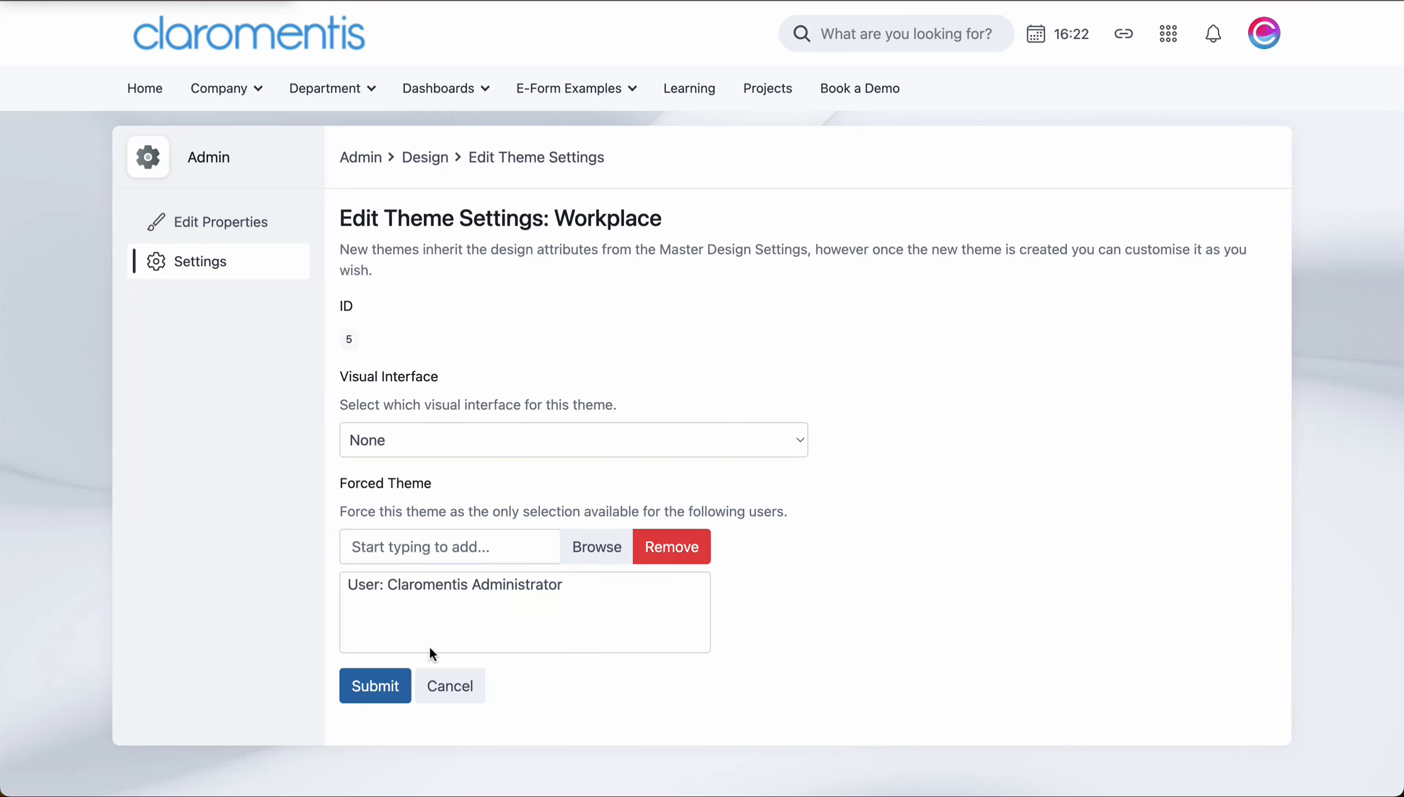
left_click(393, 689)
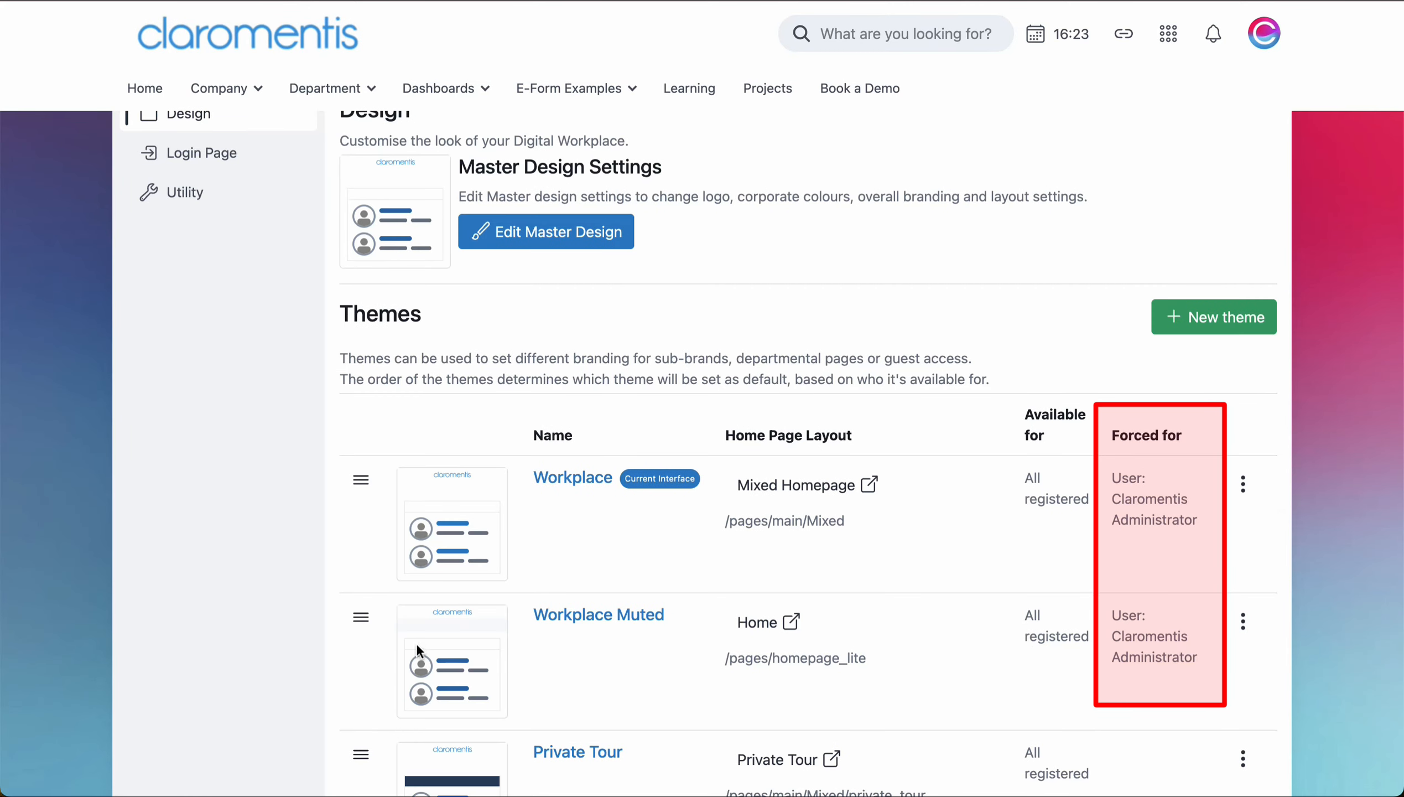
left_click_drag(360, 617, 360, 481)
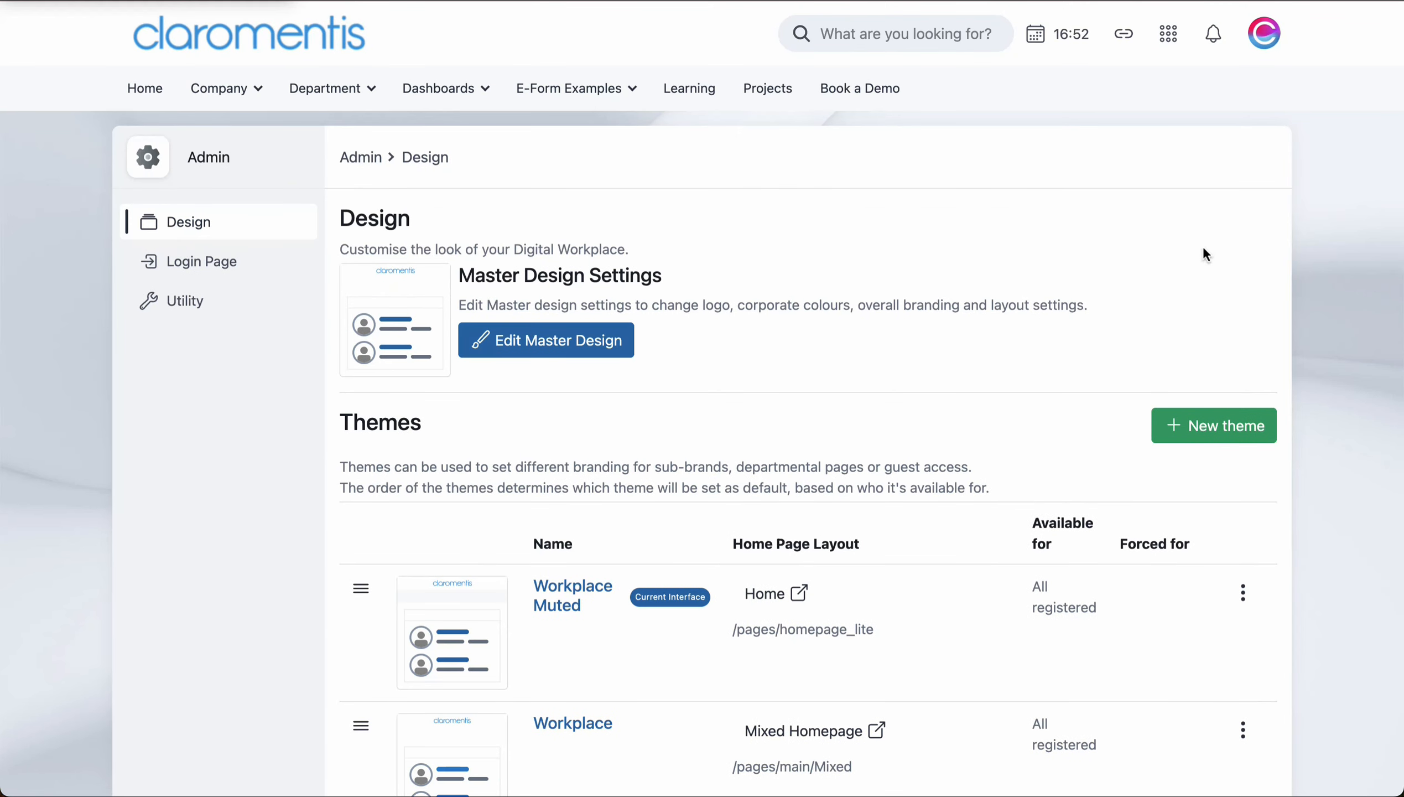
- Examine the login page's theme and custom text settings, and check where the custom text is displayed on the sign-in page
left_click(275, 267)
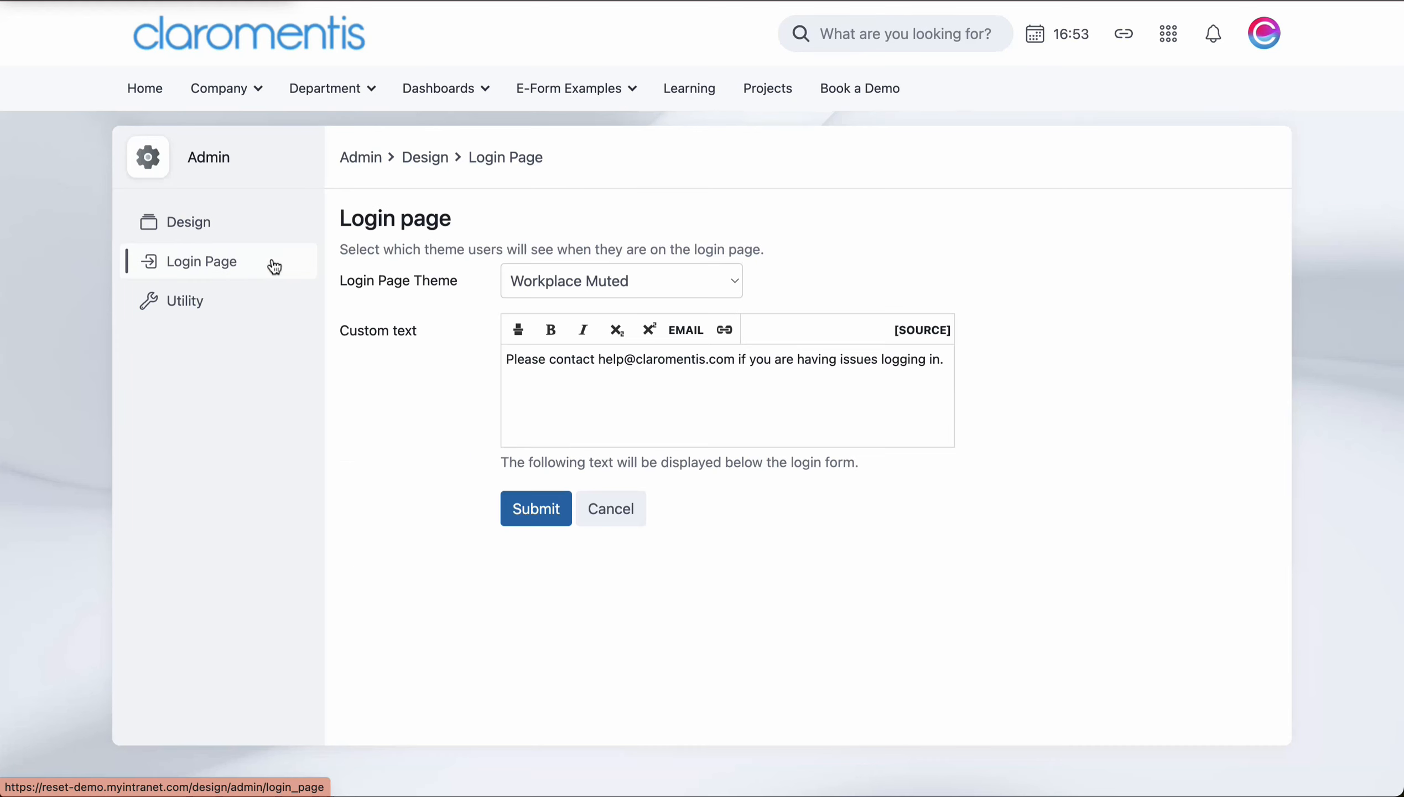
left_click(942, 389)
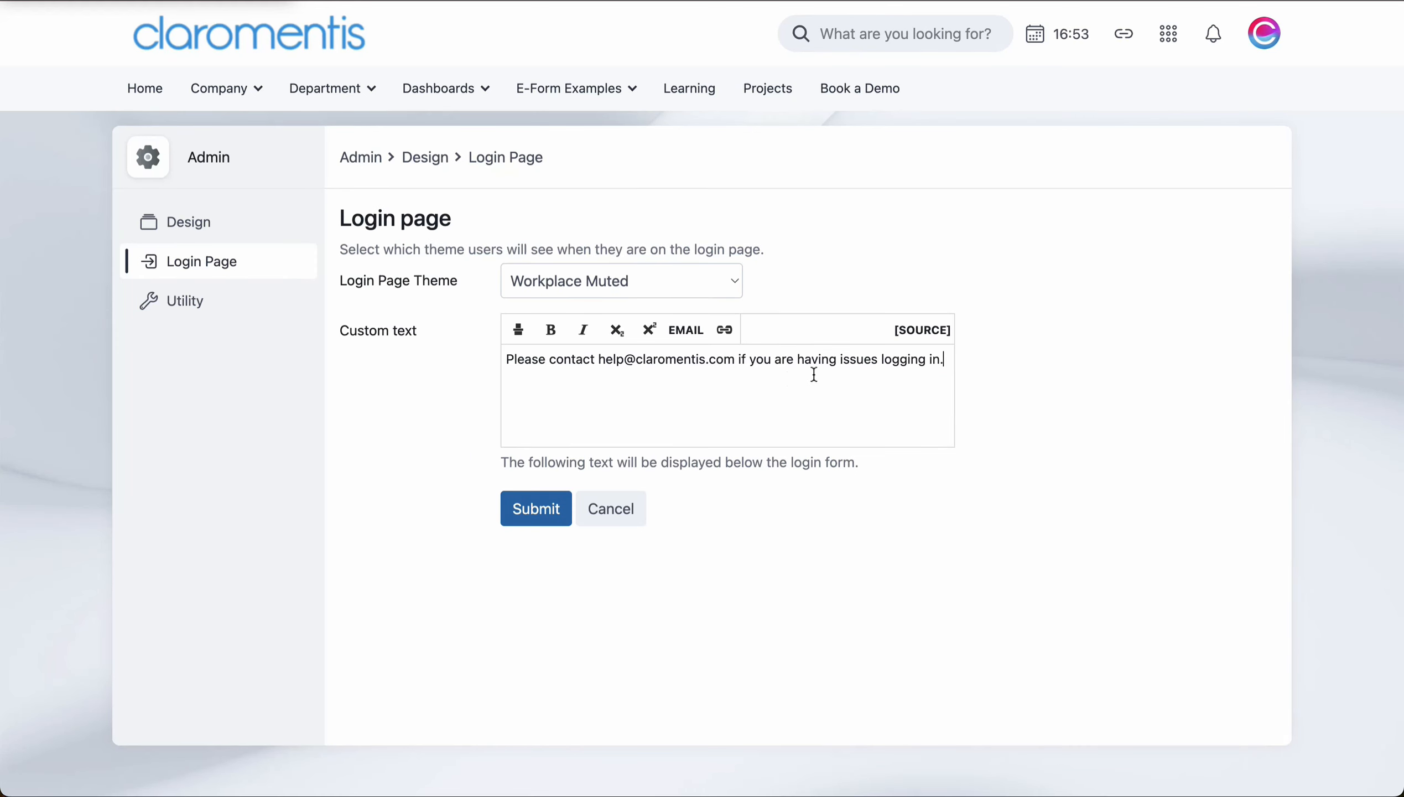
left_click(507, 363, "shift")
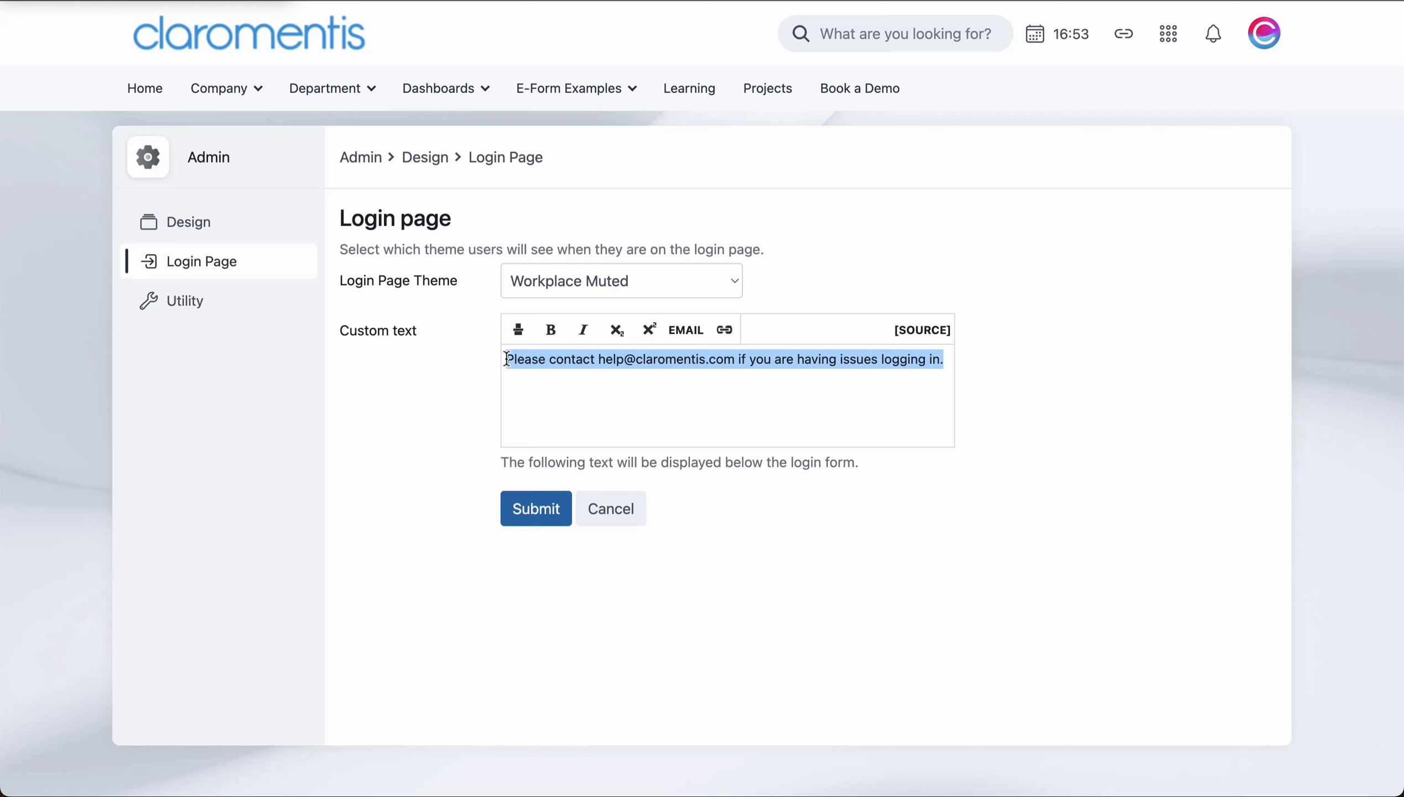
left_click(515, 401)
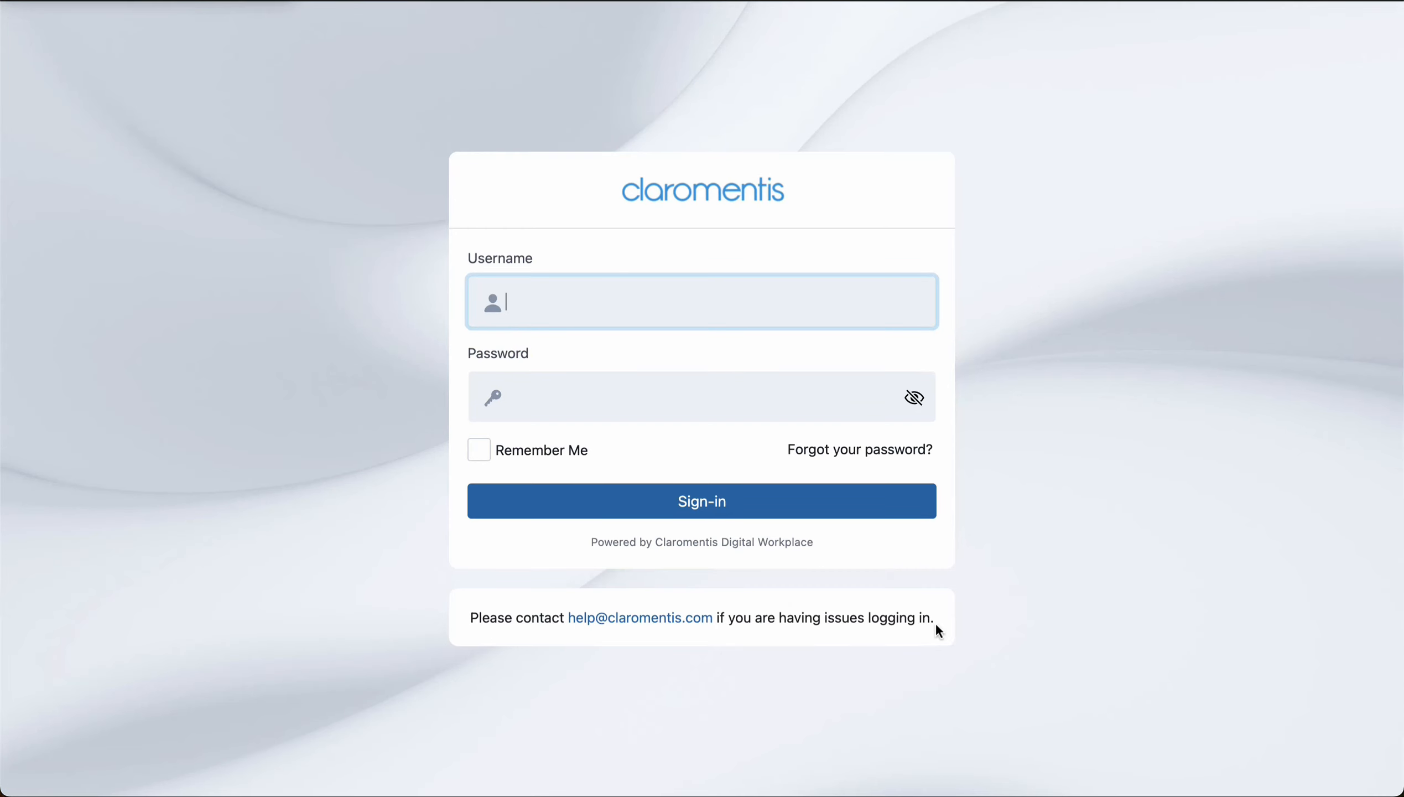
left_click_drag(942, 621, 833, 620)
left_click(469, 625)
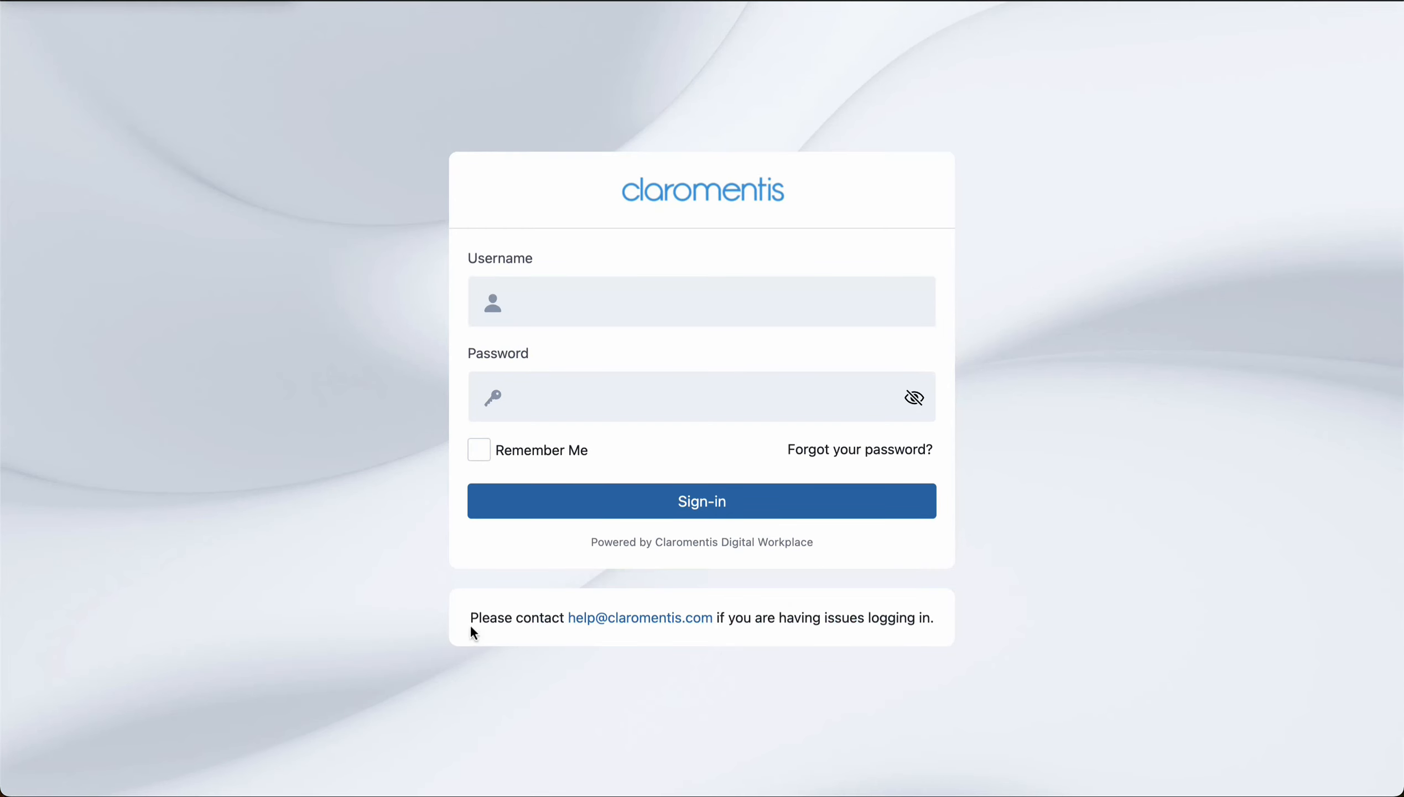
triple_click(469, 620)
left_click(453, 664)
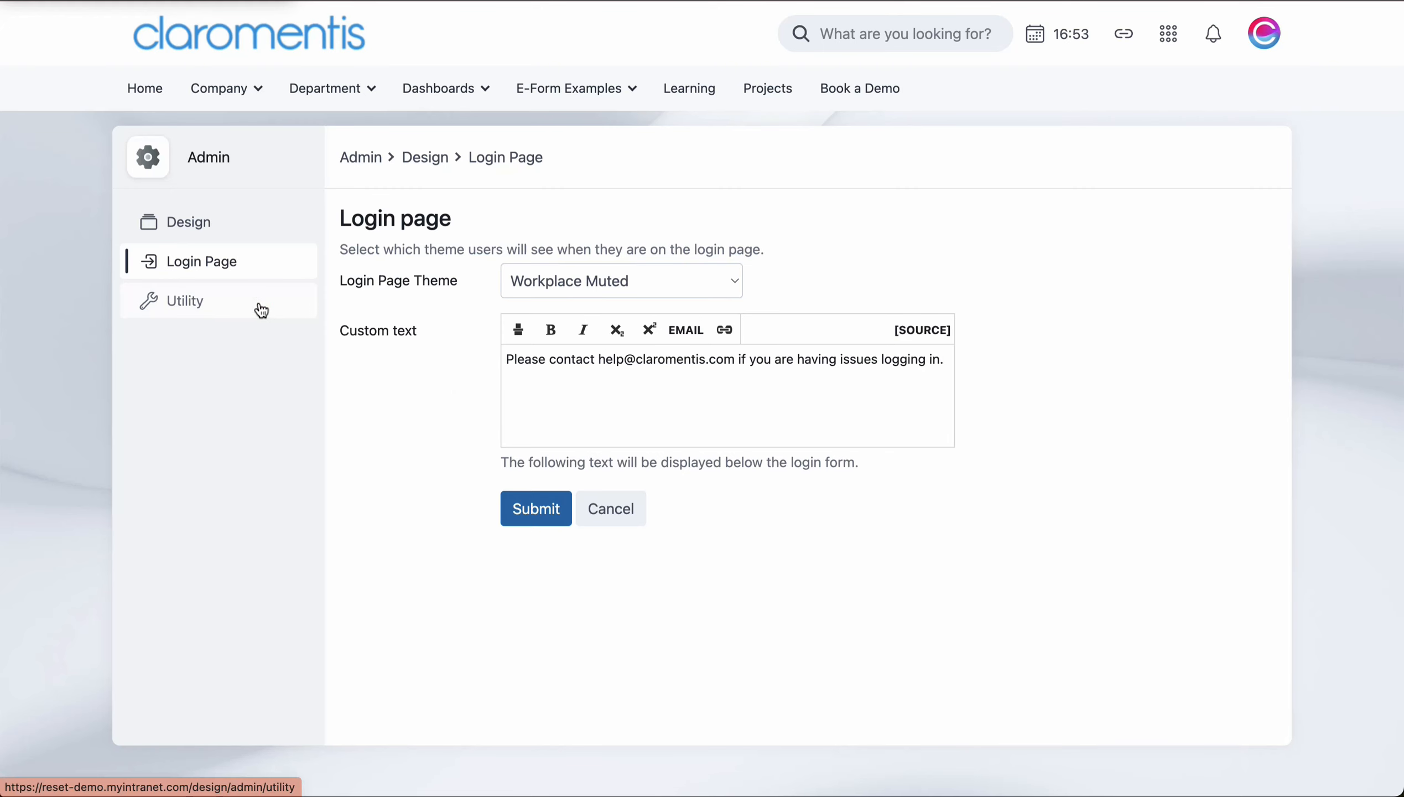
- Use the Design utility to set Creative (joyfresh) as the current theme for the Claromentis Administrator user, and submit the change
left_click(261, 309)
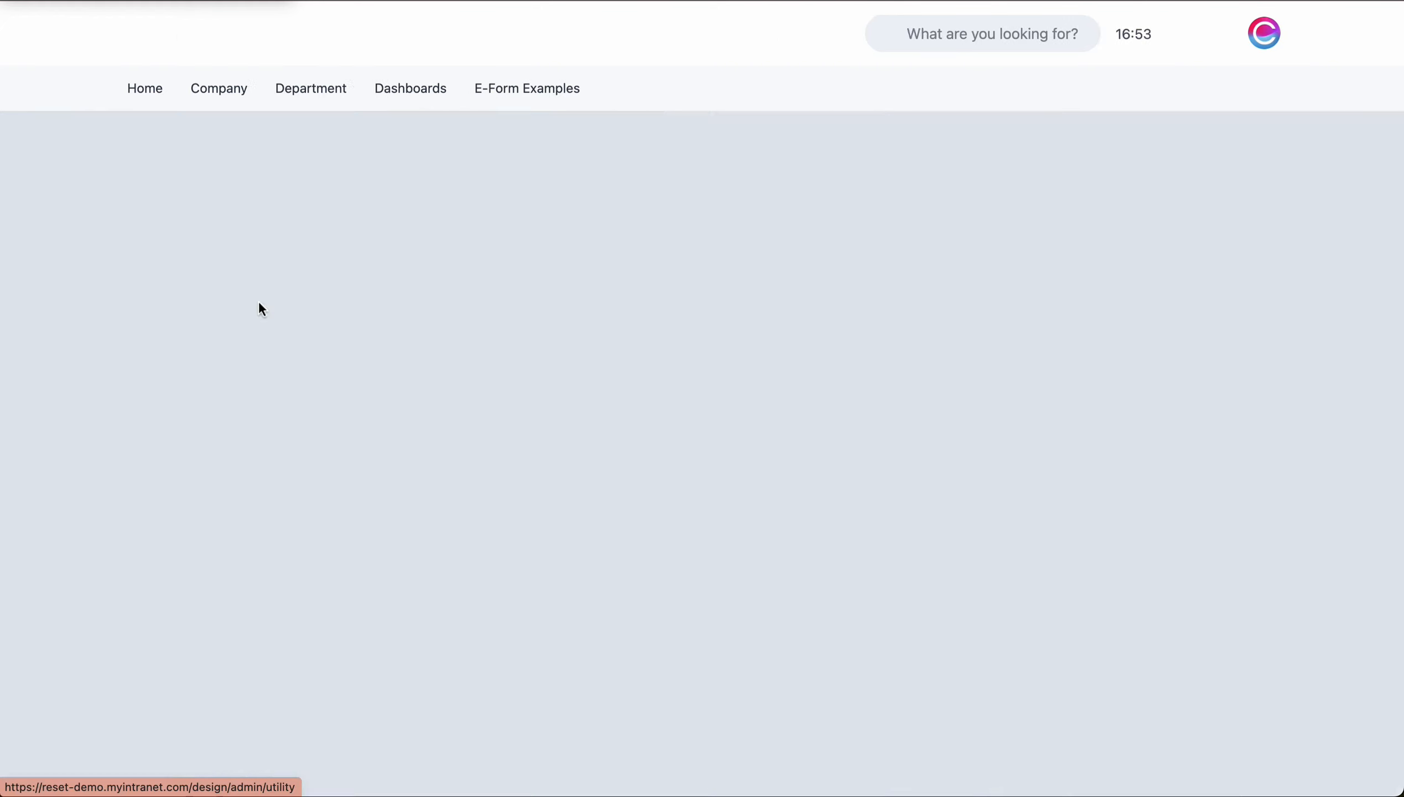
left_click(836, 351)
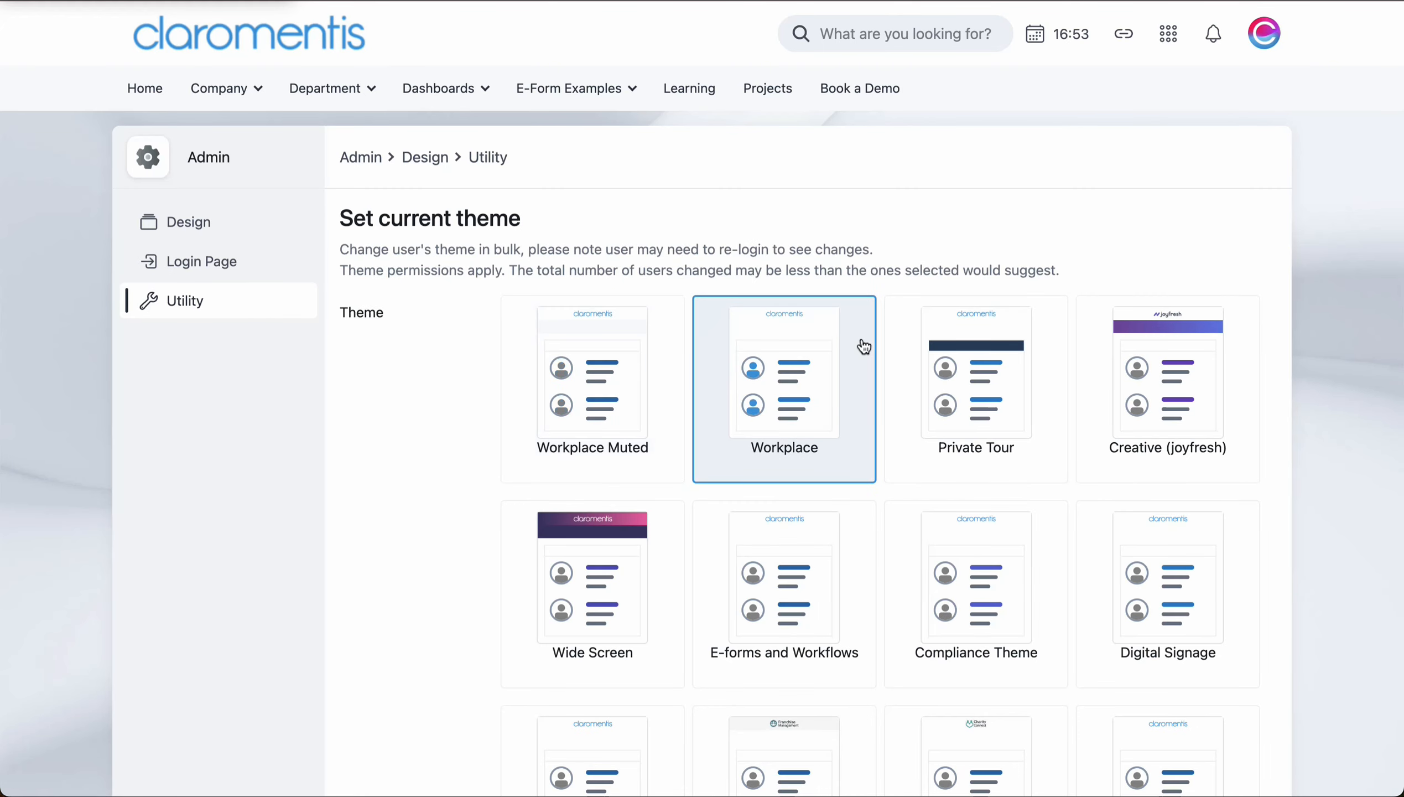
left_click(1042, 347)
left_click(1112, 365)
scroll(1121, 374, "down", 2)
scroll(1120, 372, "down", 3)
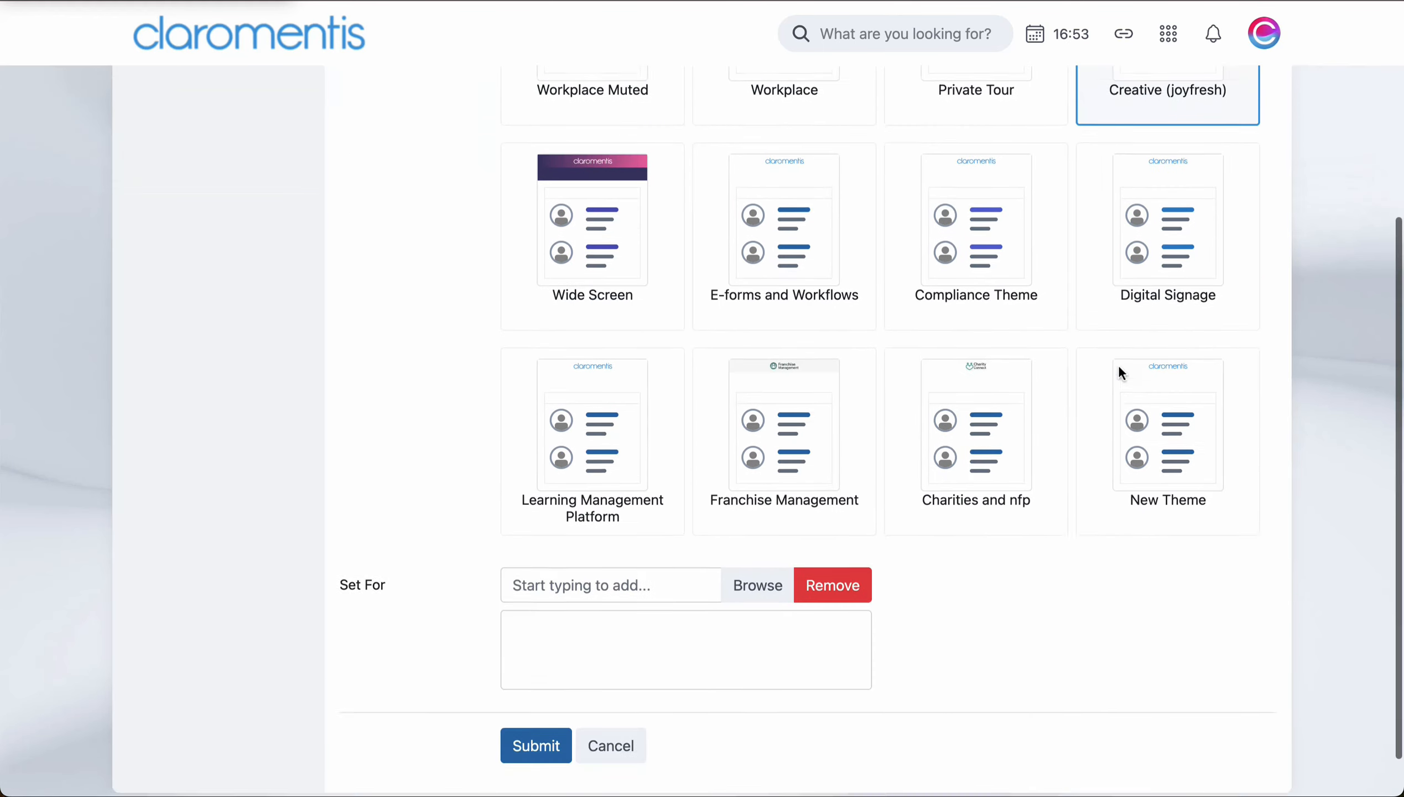
left_click(696, 552)
type("admin")
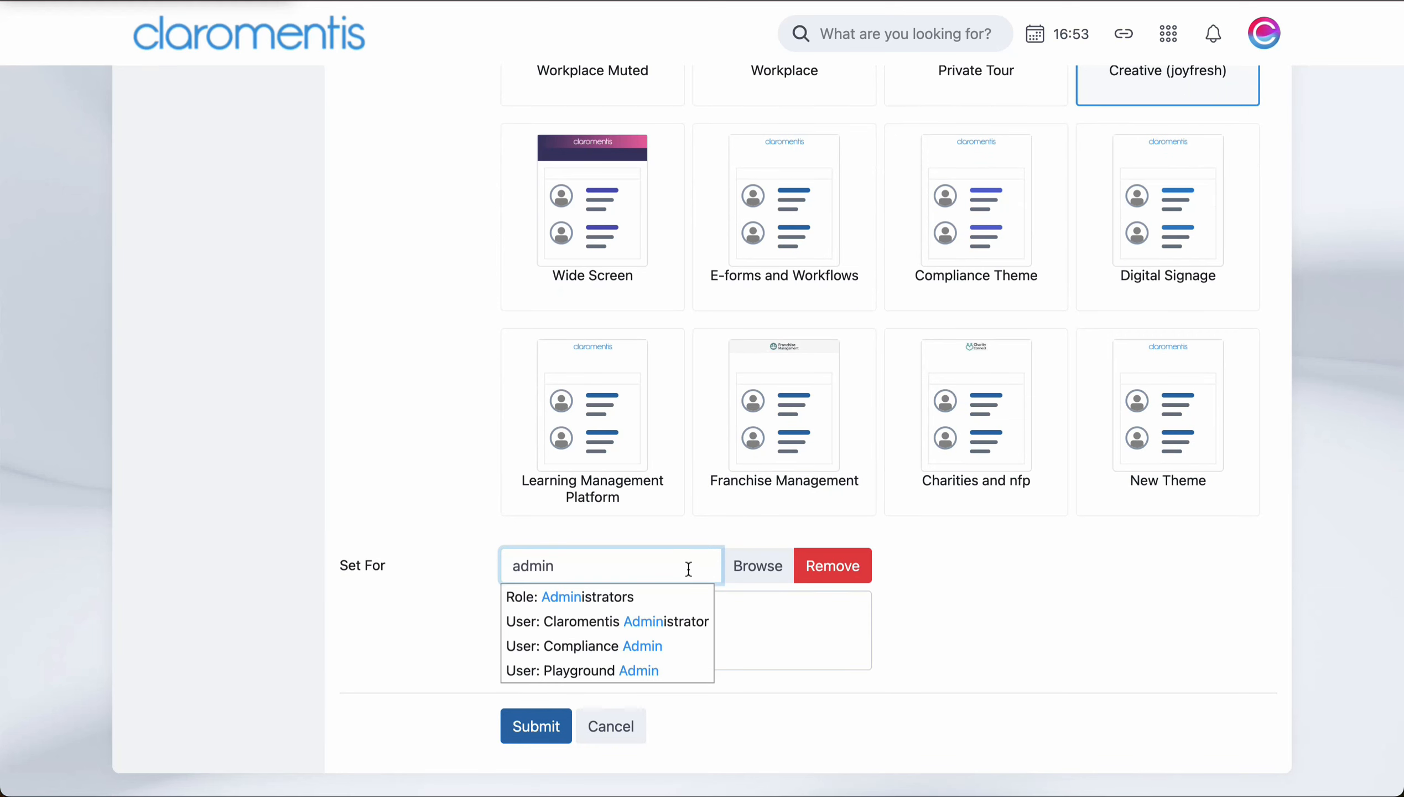
left_click(656, 620)
left_click(538, 731)
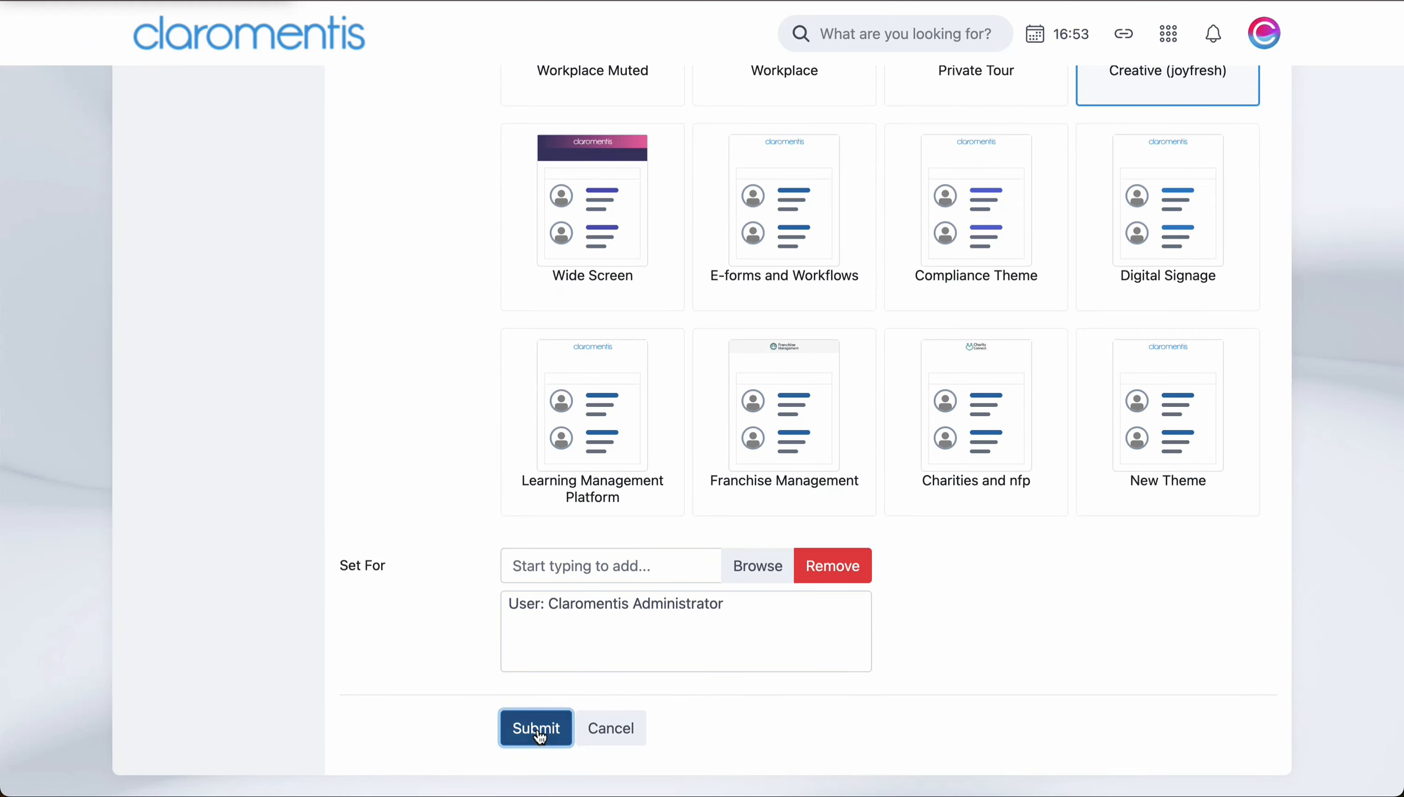